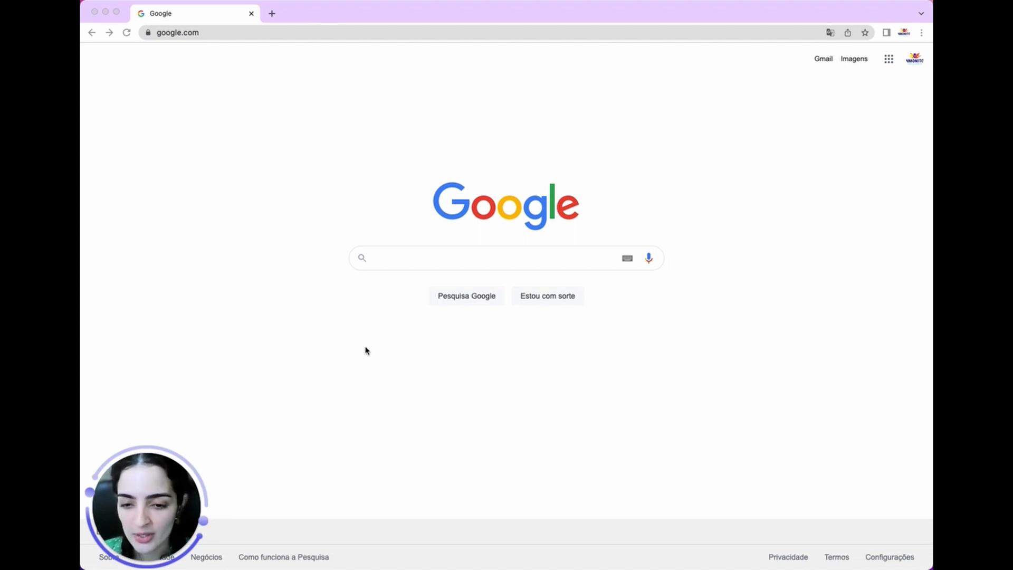
Step: Open the academic monitoring programme site at portal.facesa.com.br/monitoria
left_click(203, 34)
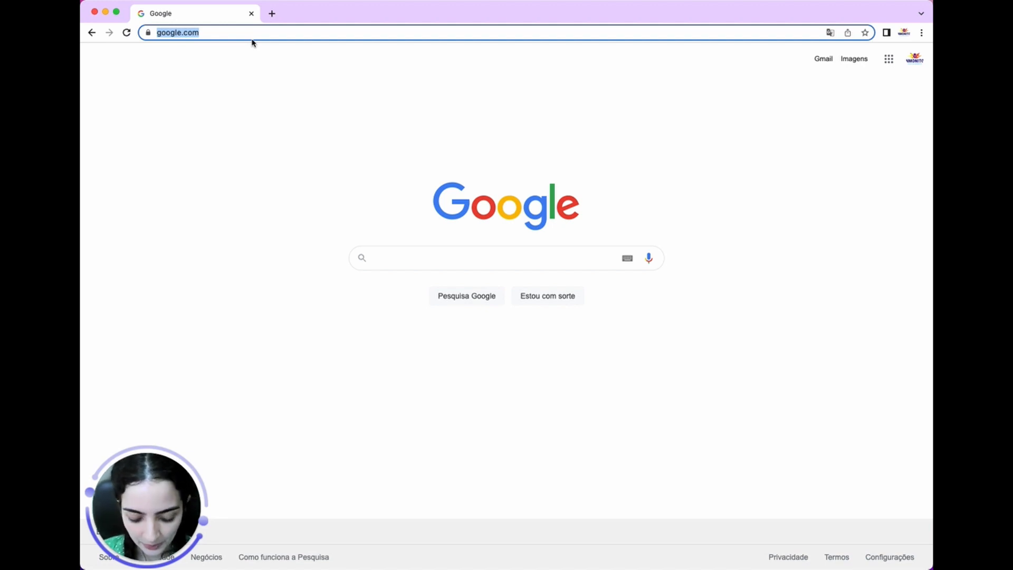
type("portal.facesa")
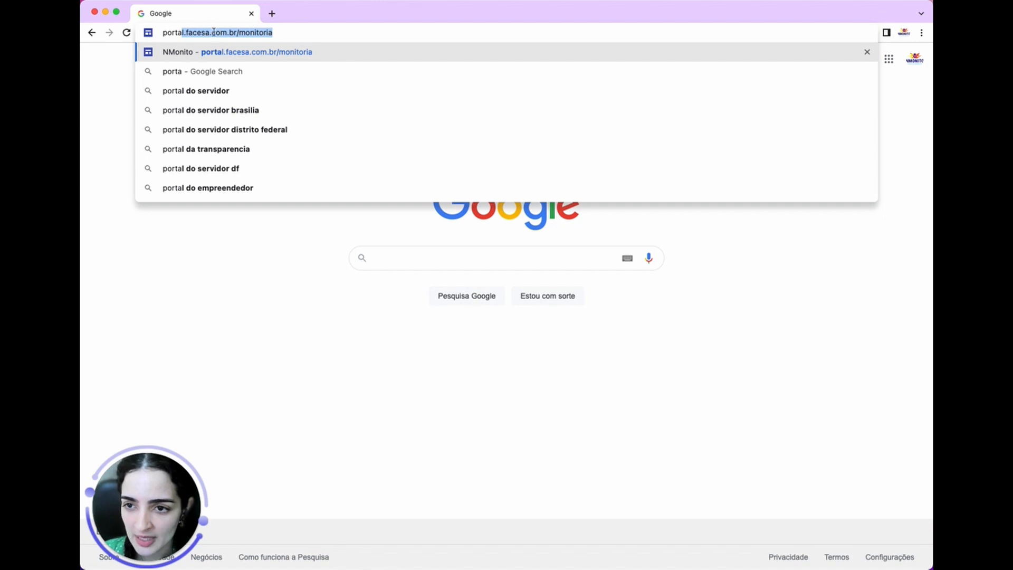
left_click(291, 37)
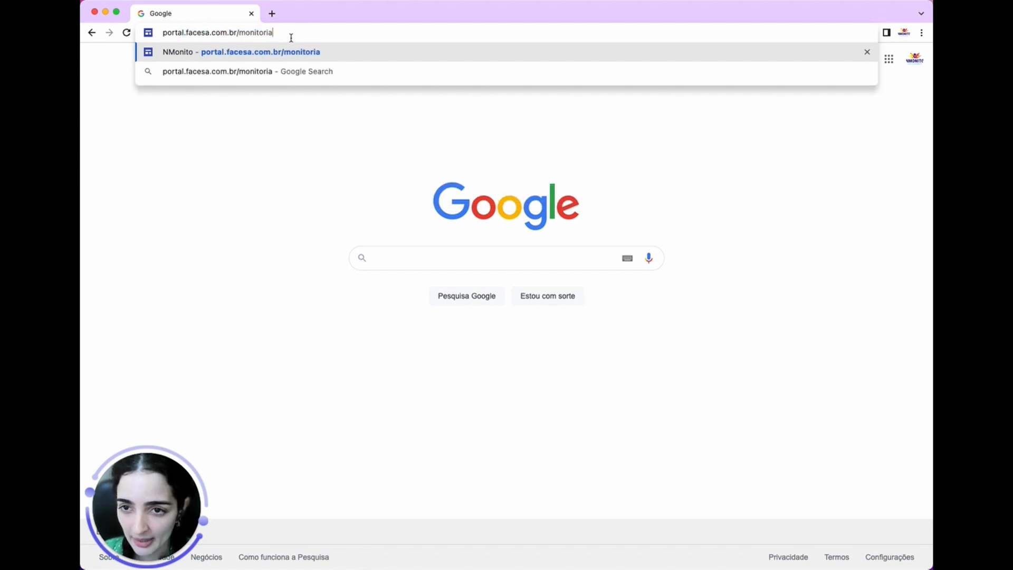
key("Return")
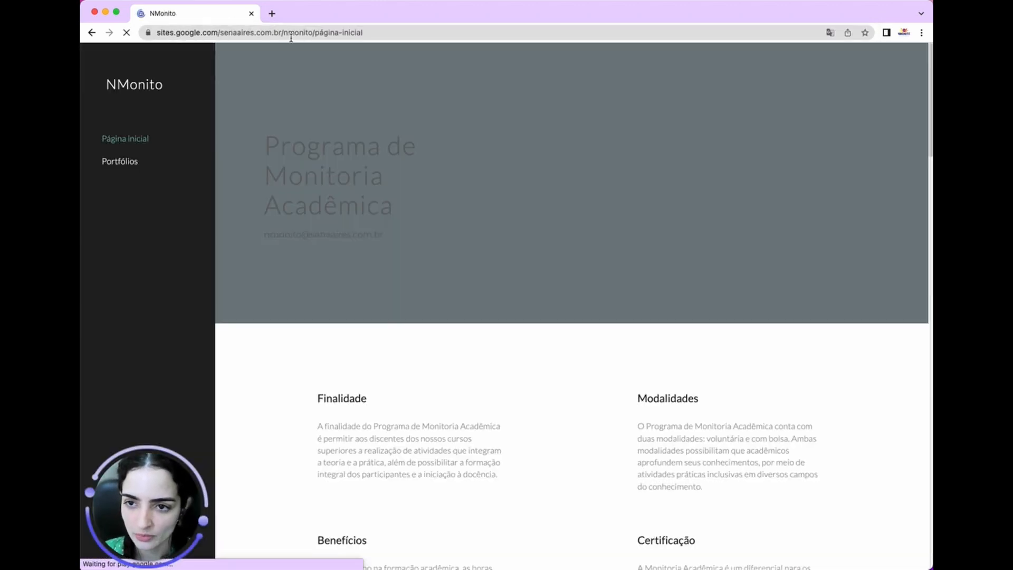
Step: Look through the home page's sections, from Finalidade and Edital e Cronograma down to Documentos and the TICs, and return to its beginning
scroll(467, 423, "down", 3)
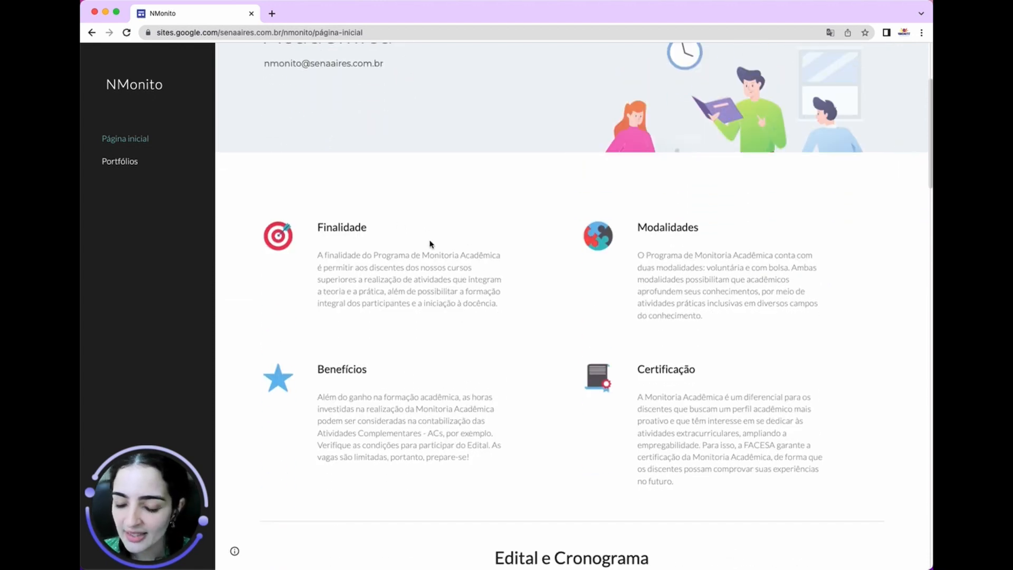
scroll(427, 348, "down", 2)
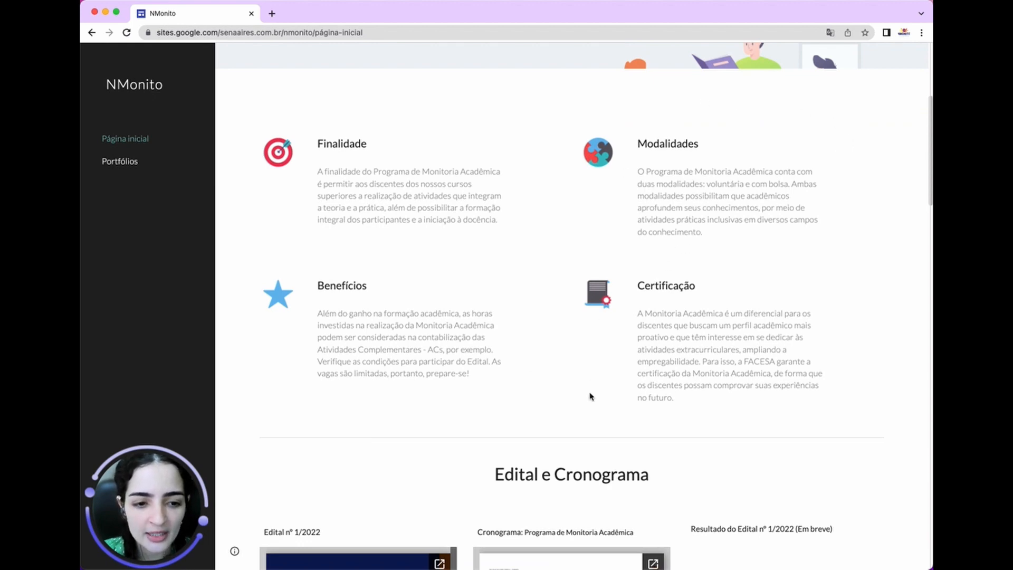
scroll(520, 407, "down", 5)
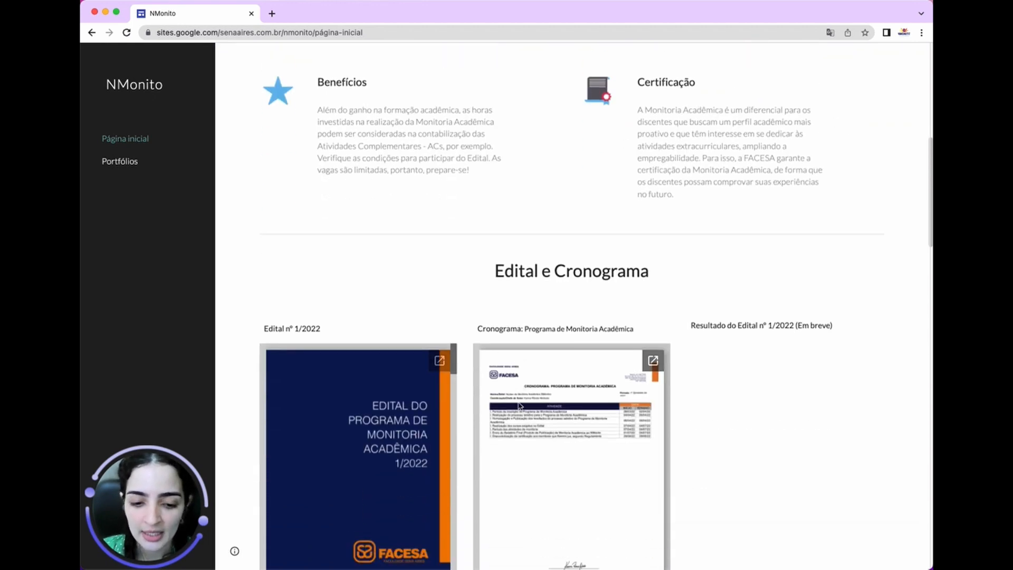
scroll(567, 373, "down", 3)
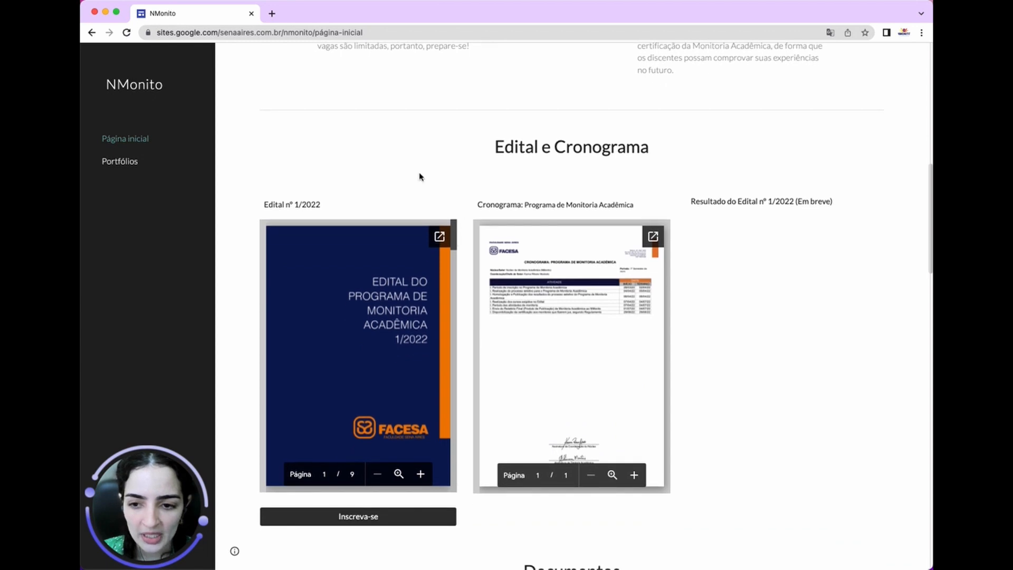
scroll(357, 405, "down", 3)
scroll(535, 274, "down", 4)
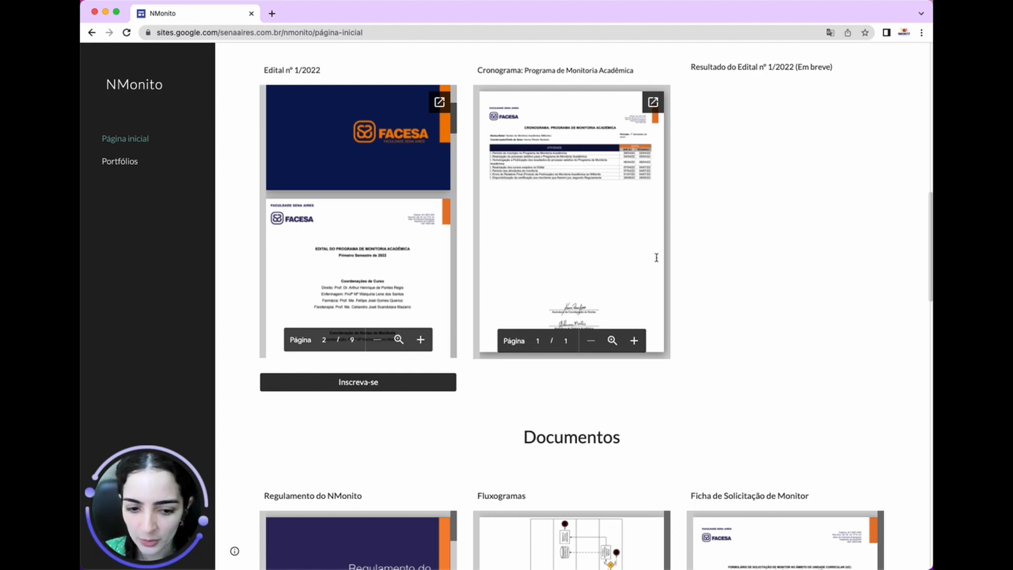
scroll(640, 377, "down", 3)
scroll(640, 380, "down", 6)
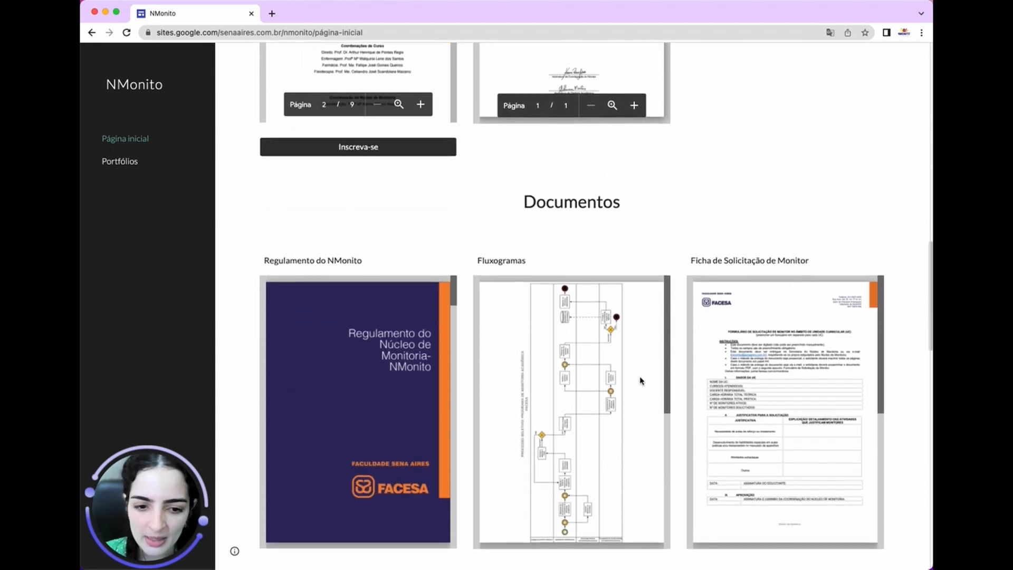
scroll(461, 406, "down", 18)
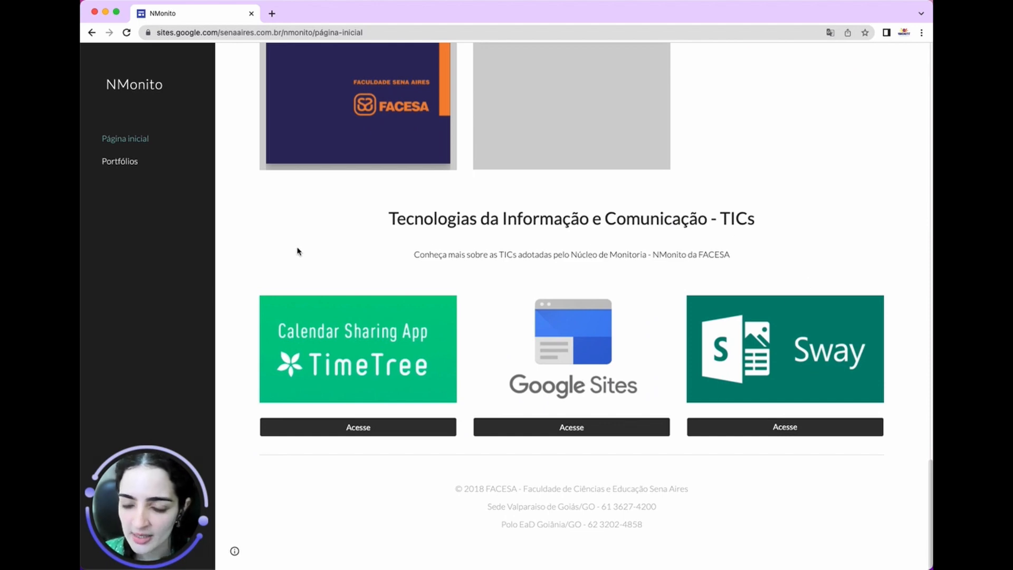
scroll(338, 240, "up", 15)
scroll(337, 239, "up", 7)
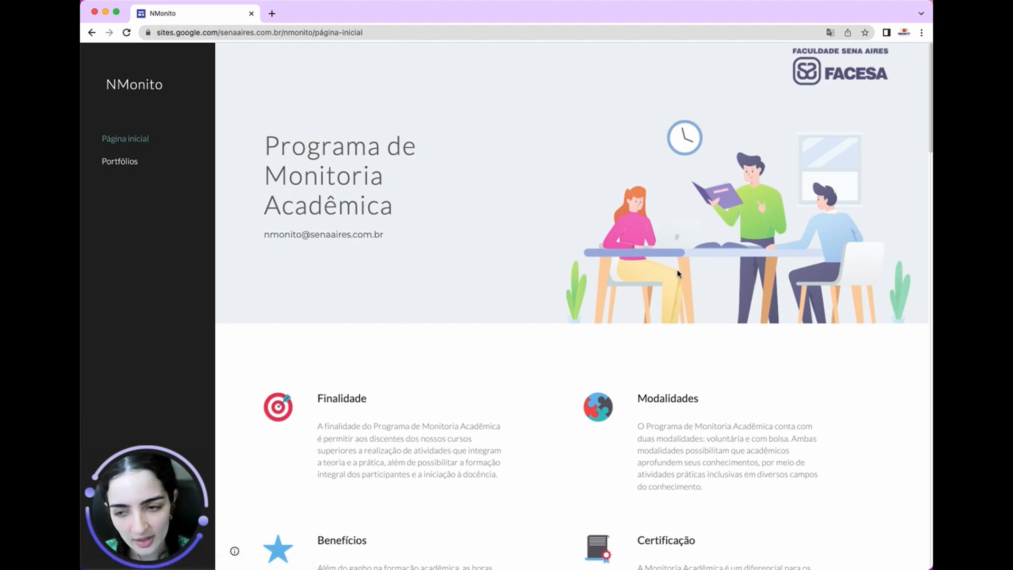
Step: Open the Portfólios page and look over the Segundo Semestre - 2021 reports
left_click(133, 161)
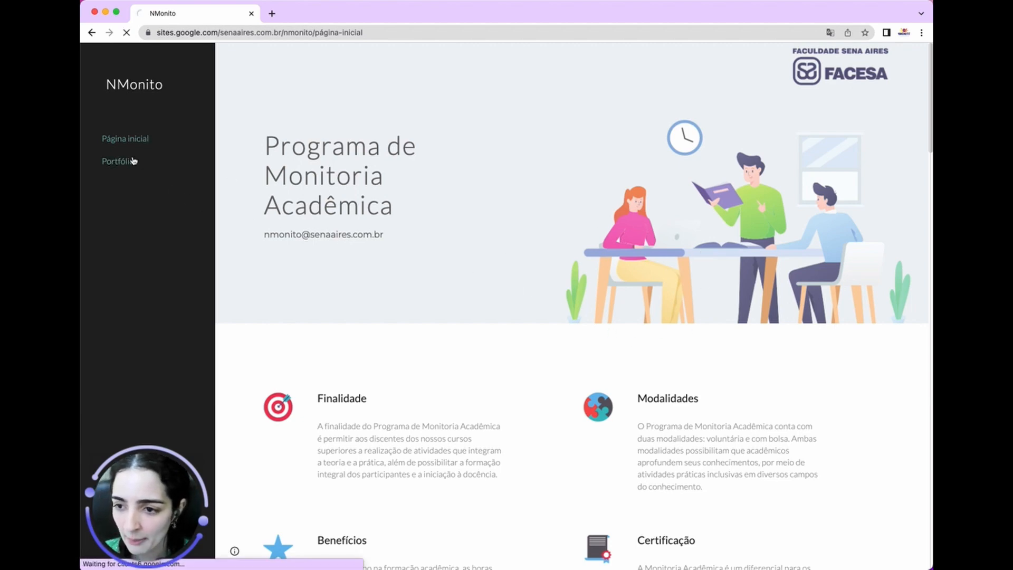
scroll(501, 422, "down", 3)
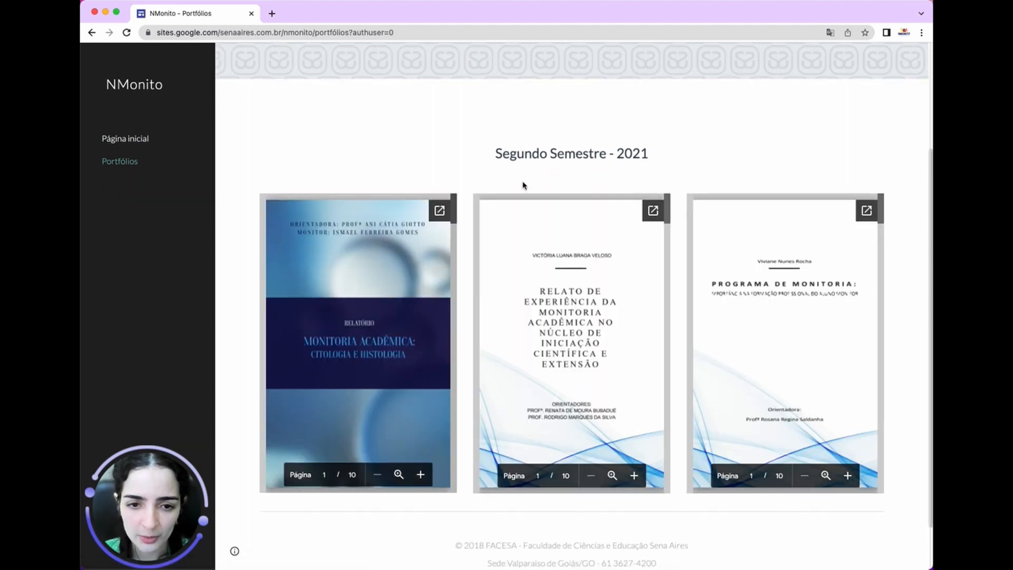
scroll(587, 170, "down", 1)
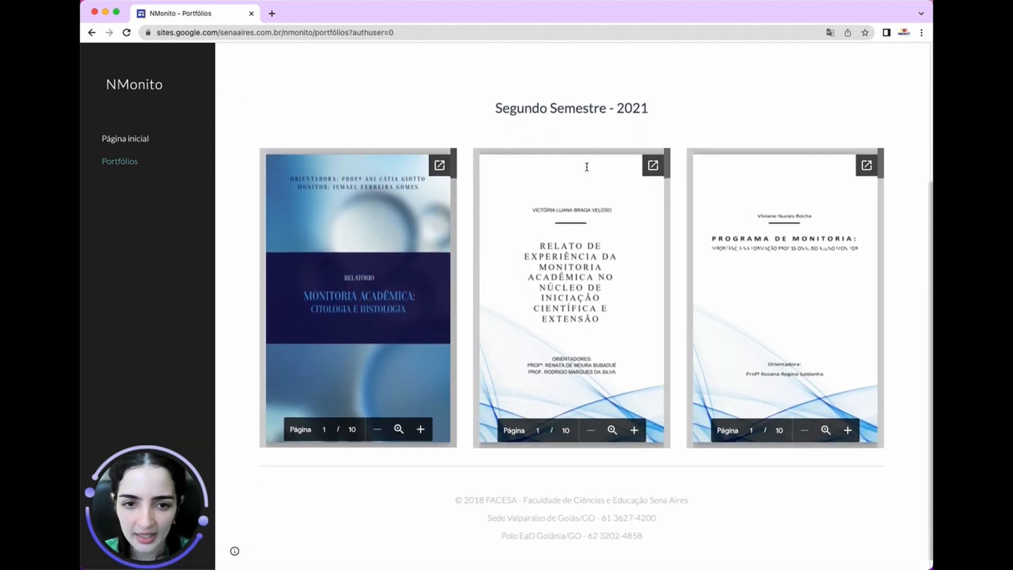
scroll(505, 365, "down", 3)
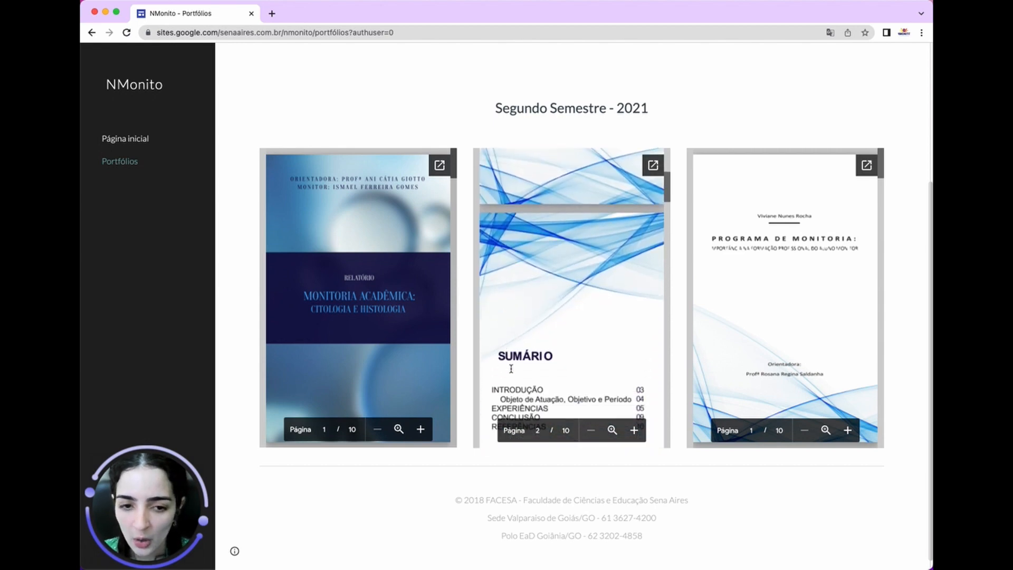
scroll(511, 368, "up", 3)
scroll(427, 493, "down", 1)
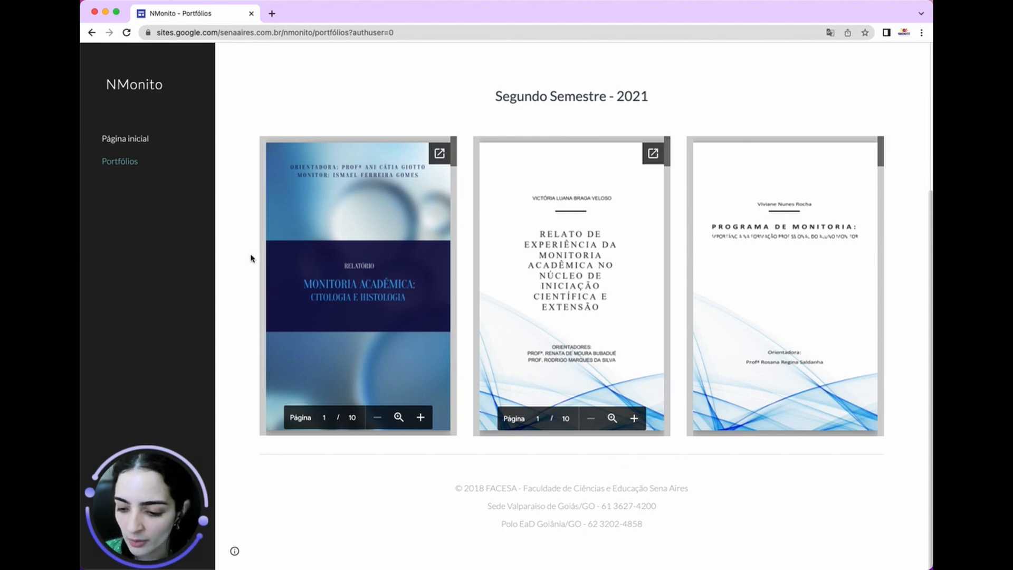
Step: Return to the Página inicial and find the Edital e Cronograma section
left_click(136, 152)
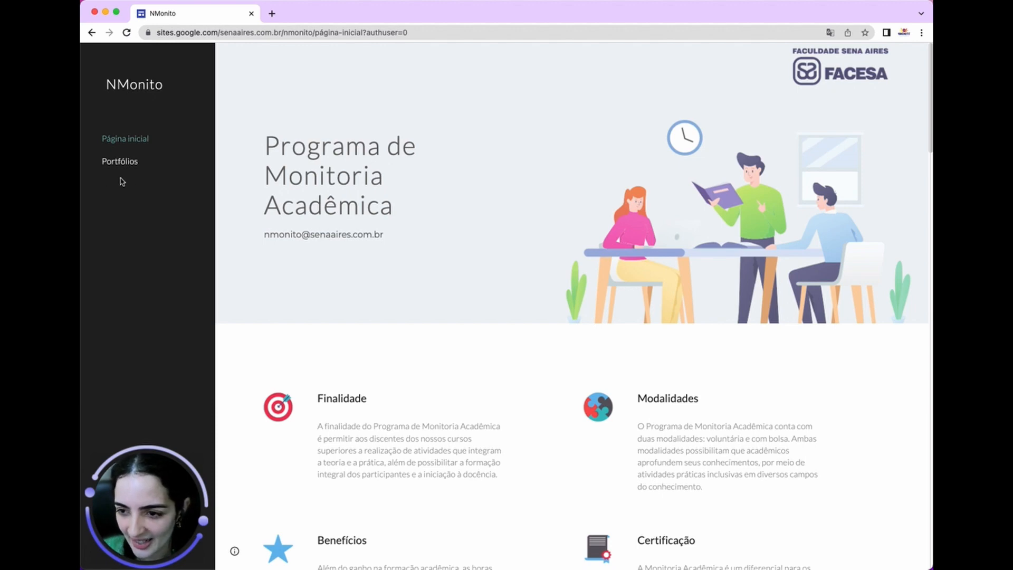
scroll(487, 299, "down", 6)
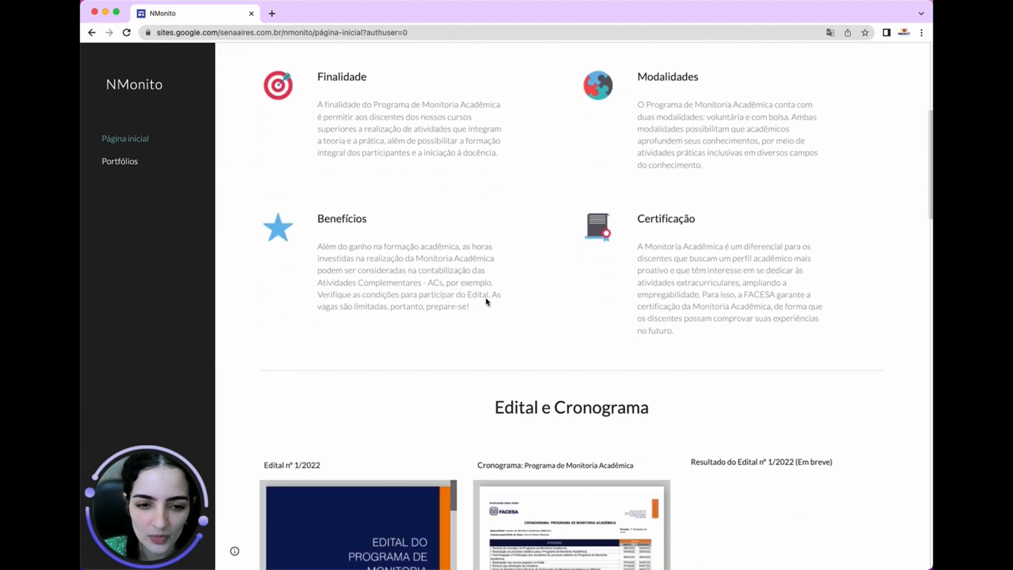
scroll(486, 299, "down", 3)
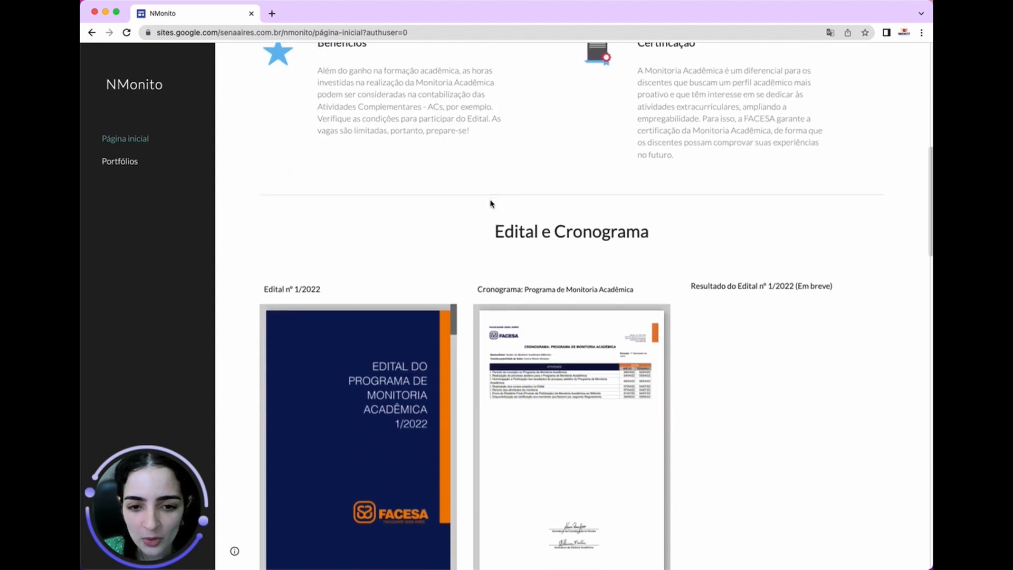
scroll(491, 204, "down", 2)
scroll(480, 109, "down", 2)
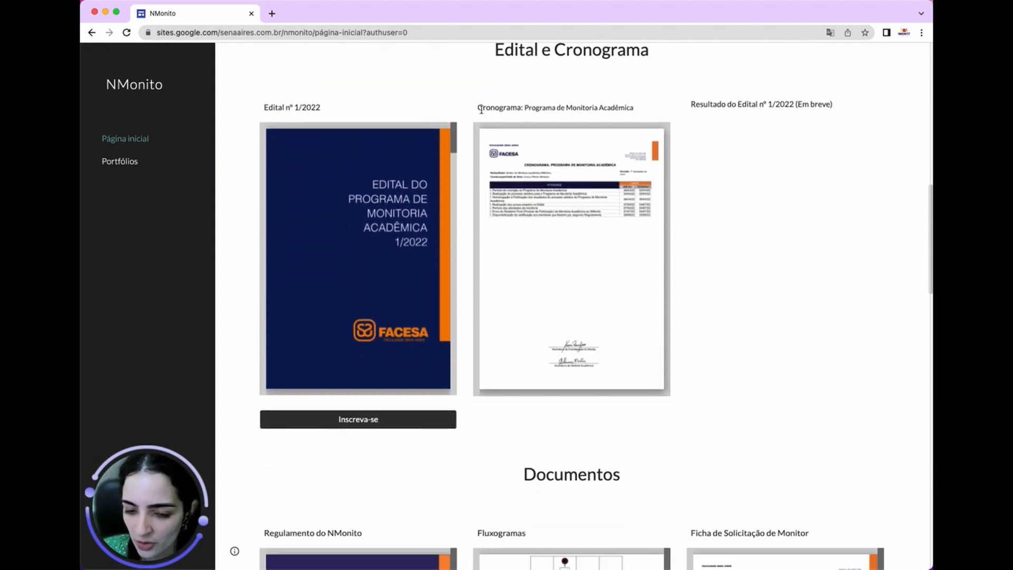
Step: Read through the embedded Edital nº 1/2022, covering requirements, vacancies, registration, documentation, selection process and certification
scroll(362, 278, "down", 1)
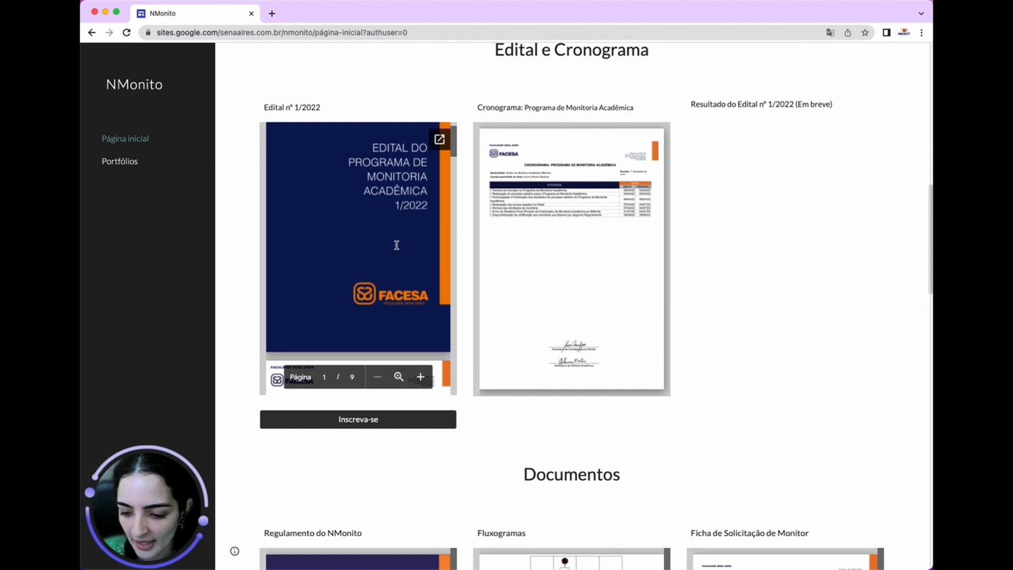
scroll(354, 359, "down", 15)
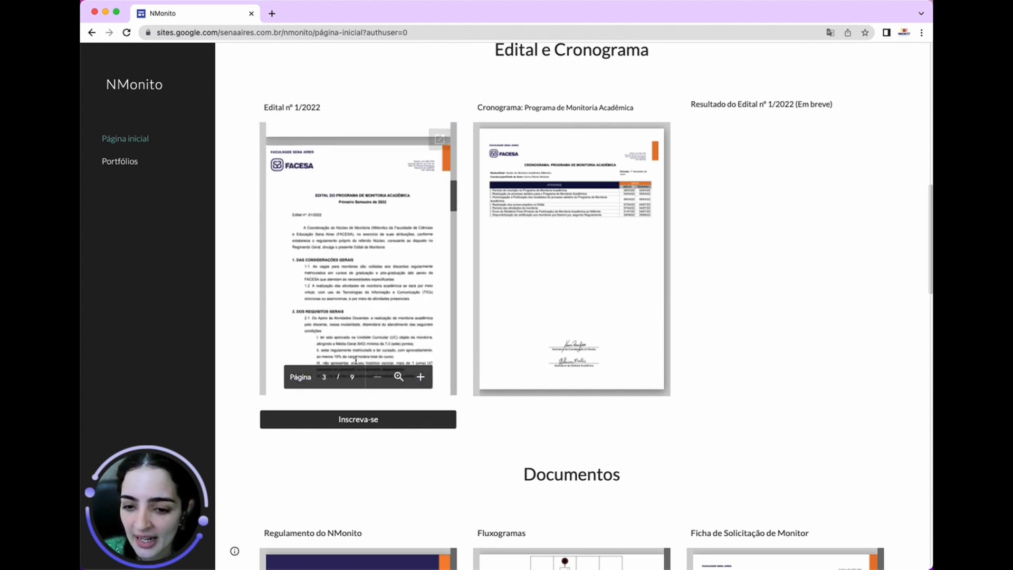
scroll(355, 360, "down", 5)
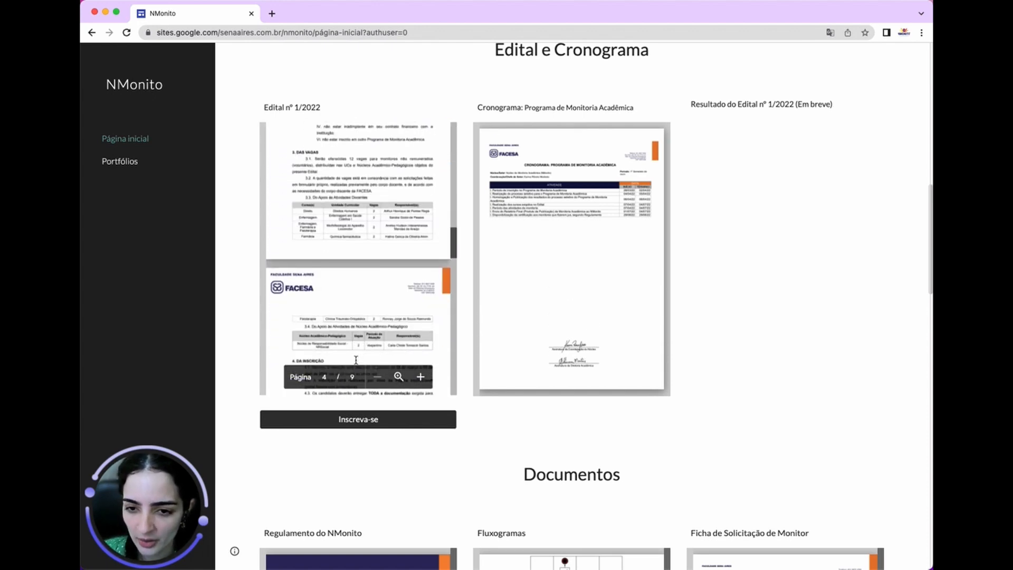
scroll(356, 360, "down", 5)
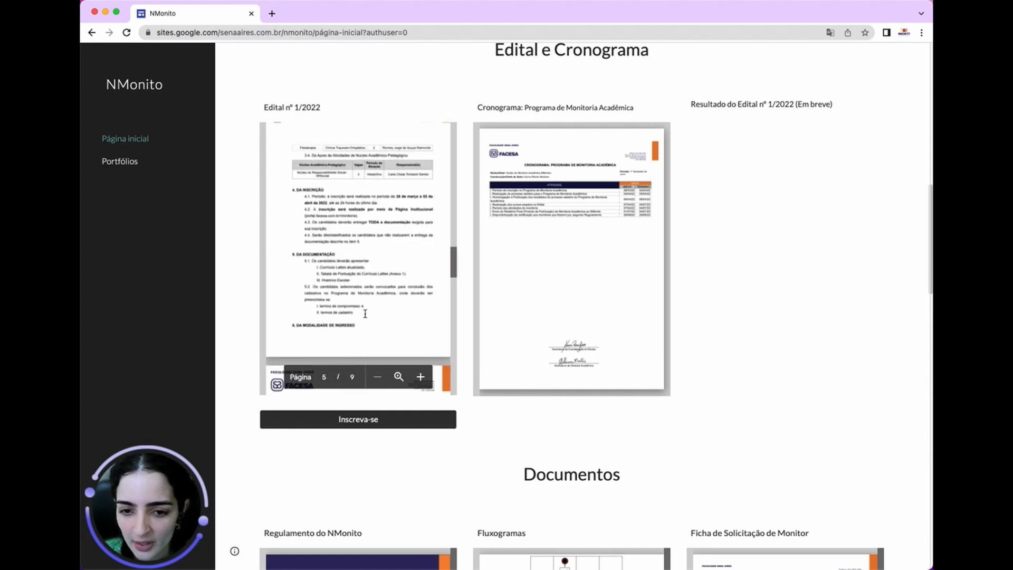
scroll(365, 313, "down", 5)
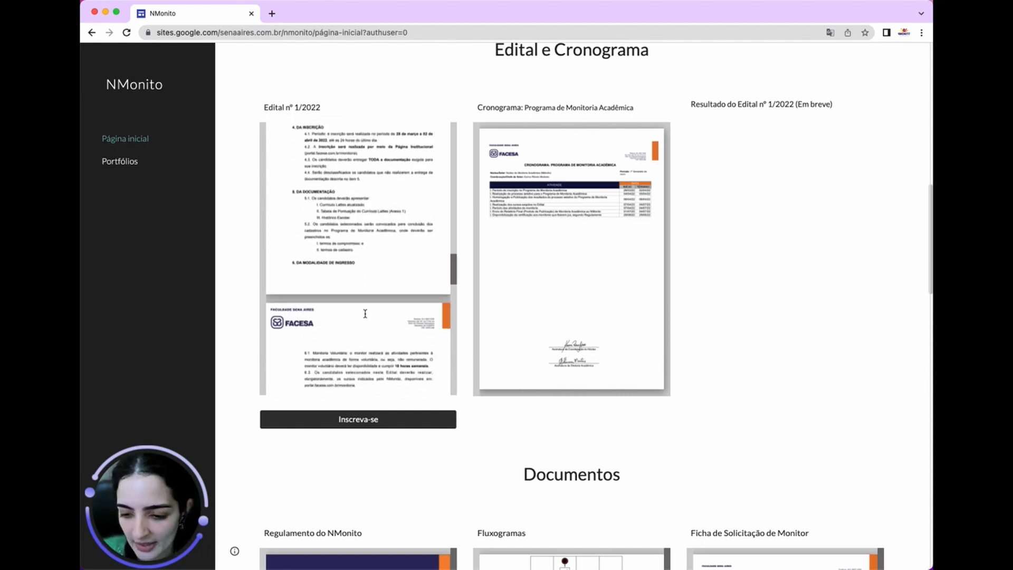
scroll(365, 314, "down", 3)
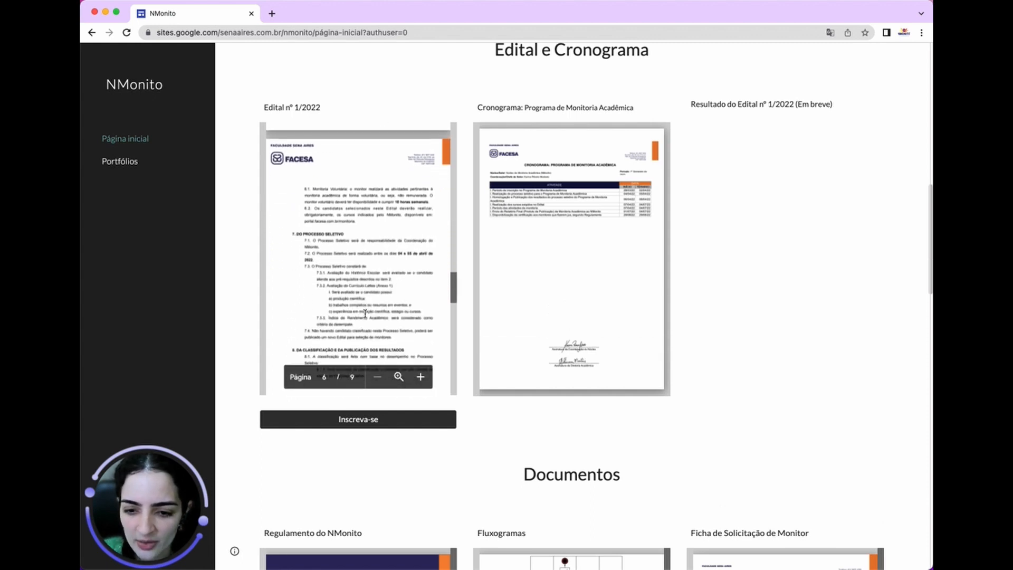
scroll(353, 335, "down", 2)
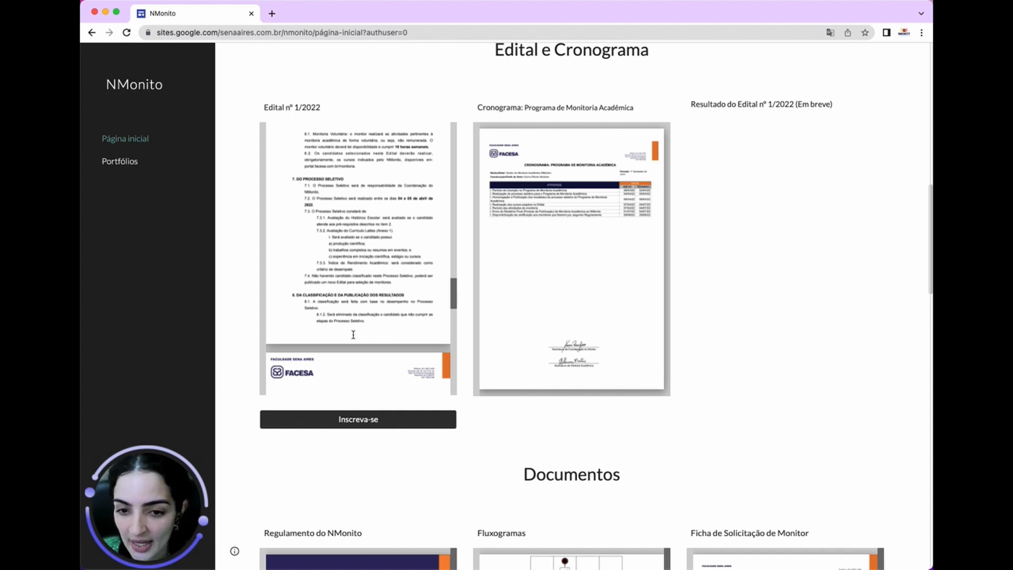
mouse_move(357, 256)
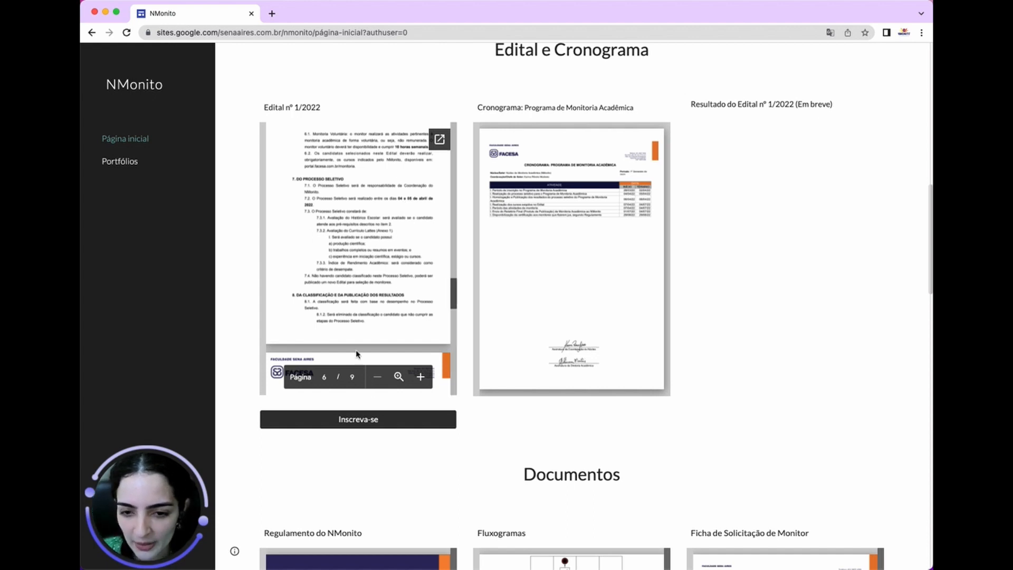
scroll(357, 354, "down", 8)
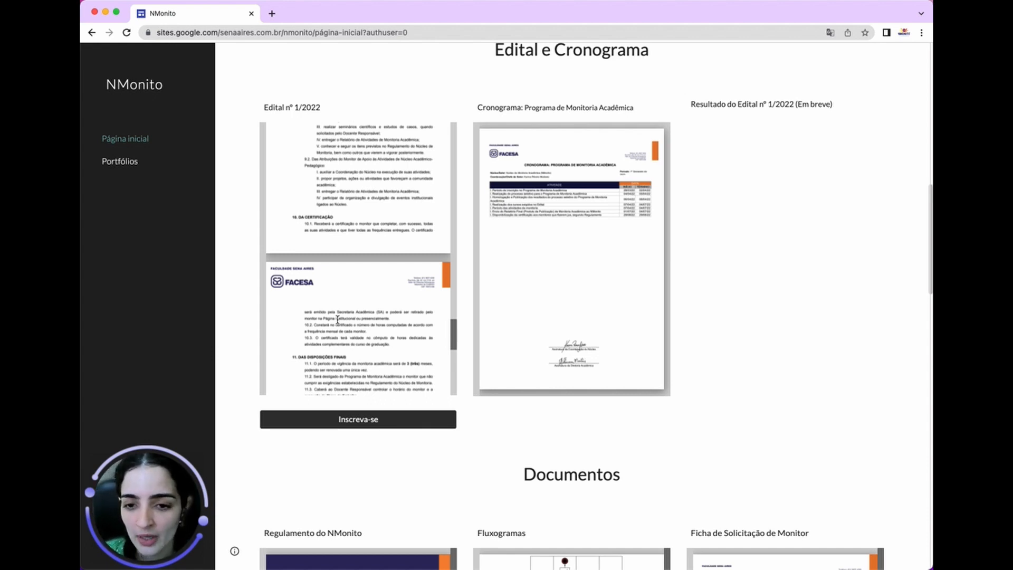
mouse_move(351, 220)
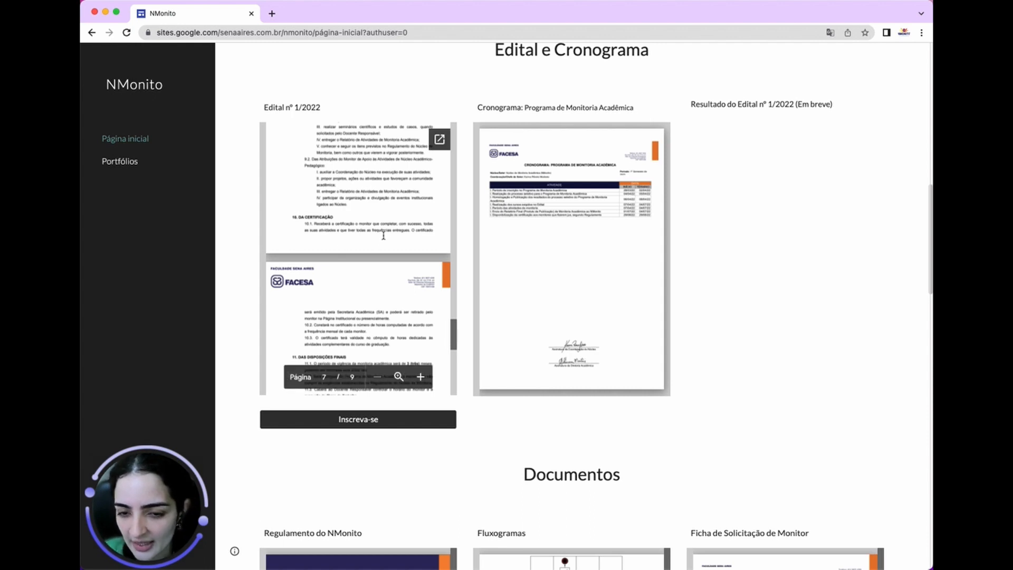
Step: Open the Cronograma document of the Programa de Monitoria Acadêmica in its own tab to examine the activity dates
mouse_move(533, 238)
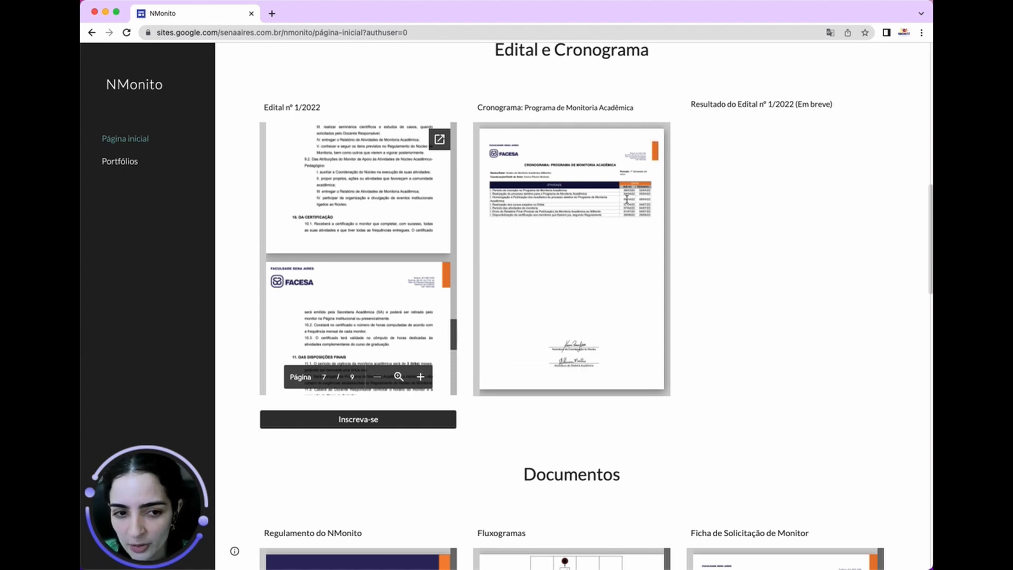
left_click(653, 140)
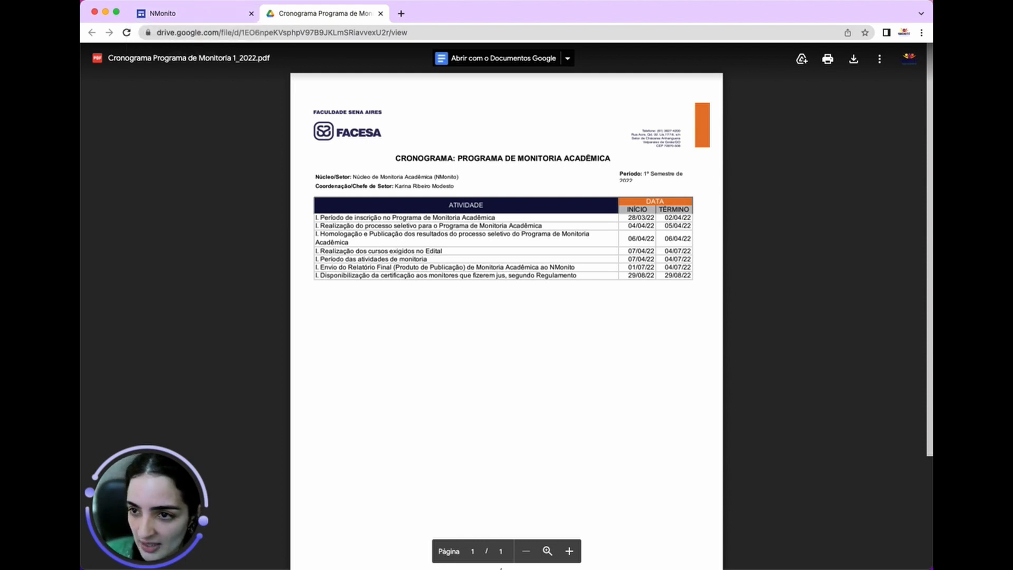
Step: Return to the NMonito site, look through the Documentos and TICs sections, and open TimeTree's access link
left_click(175, 14)
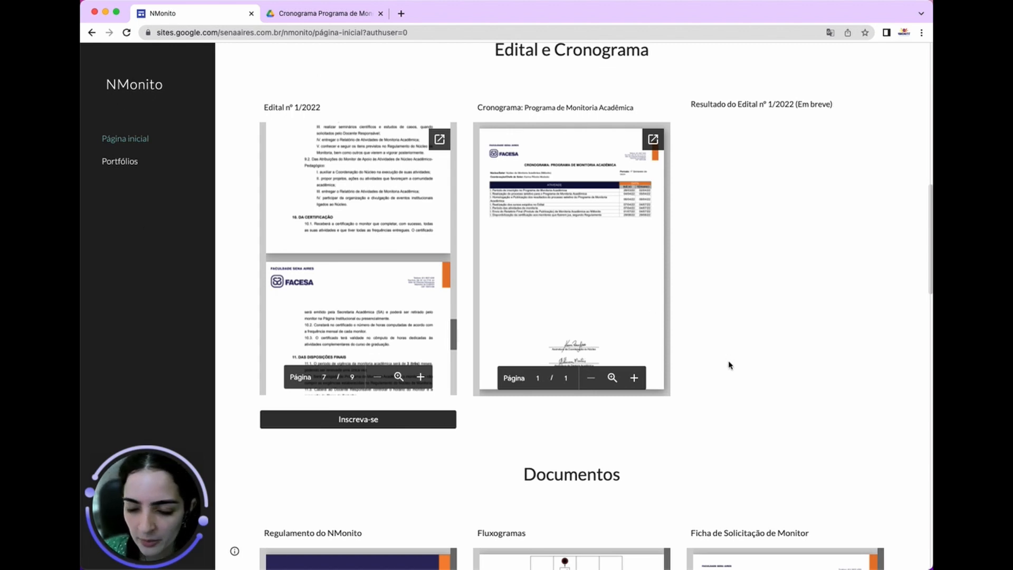
scroll(730, 365, "down", 10)
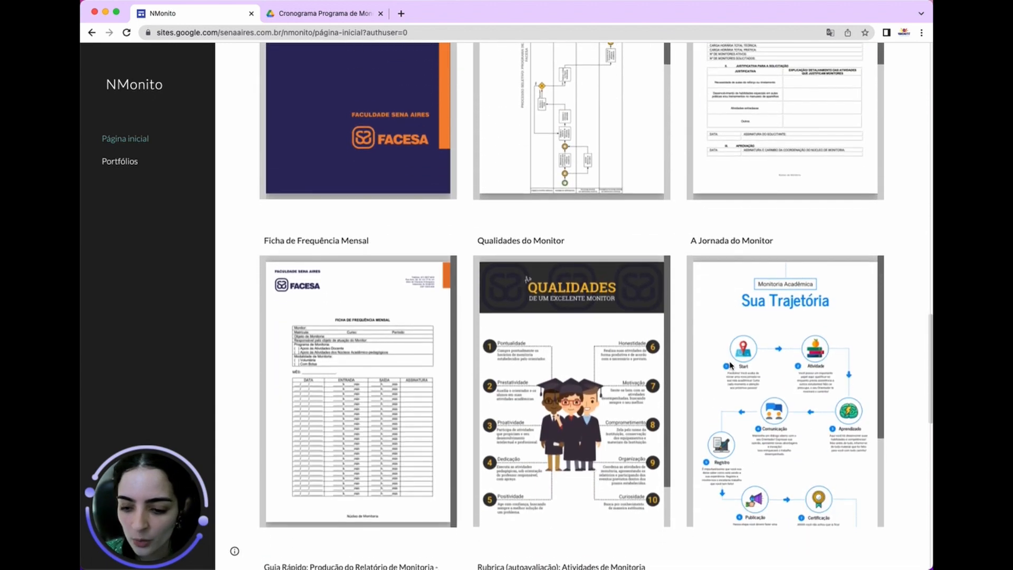
scroll(730, 365, "down", 5)
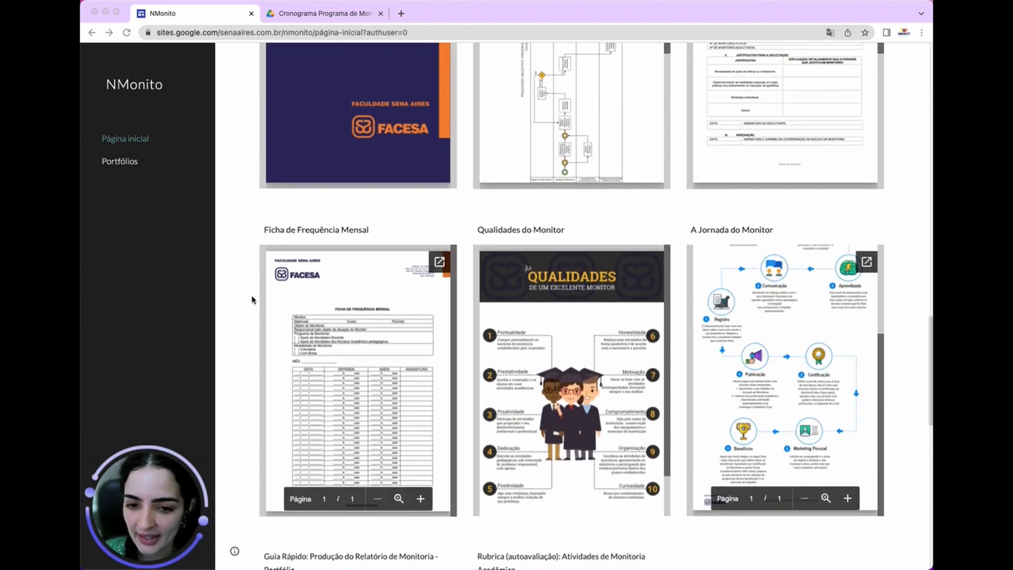
scroll(245, 362, "down", 2)
scroll(244, 362, "up", 3)
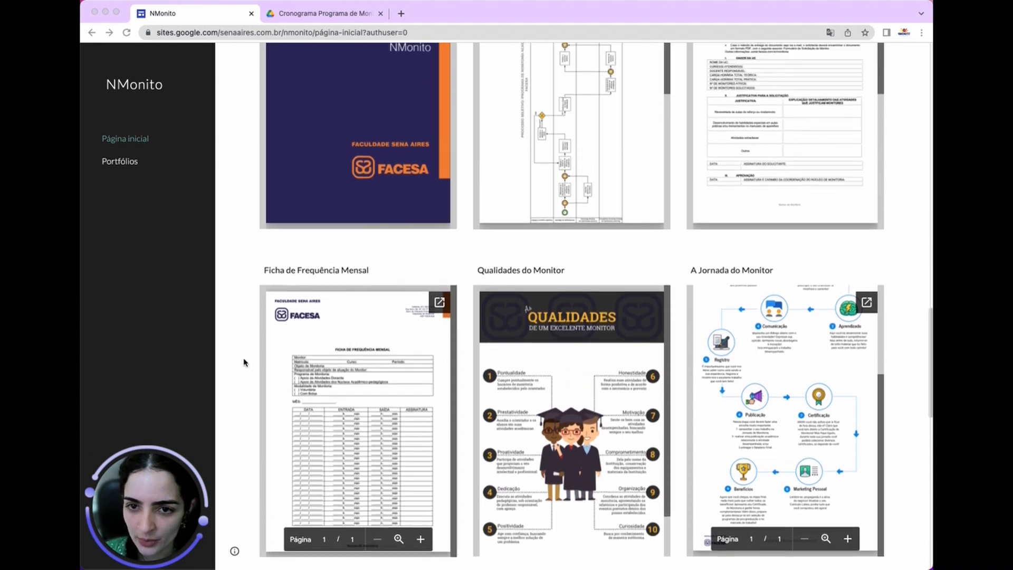
scroll(244, 362, "up", 7)
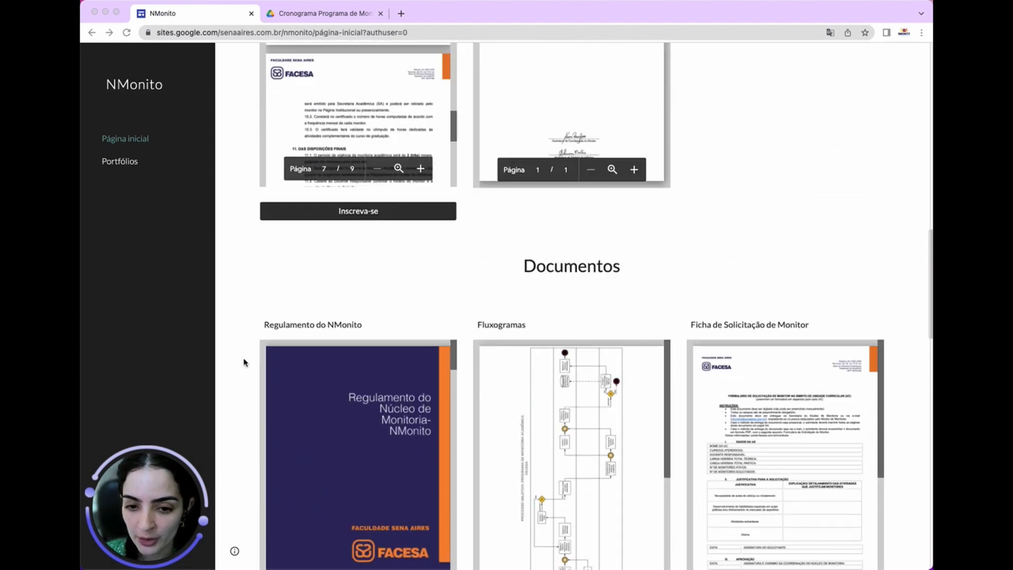
scroll(244, 362, "up", 2)
scroll(244, 362, "down", 12)
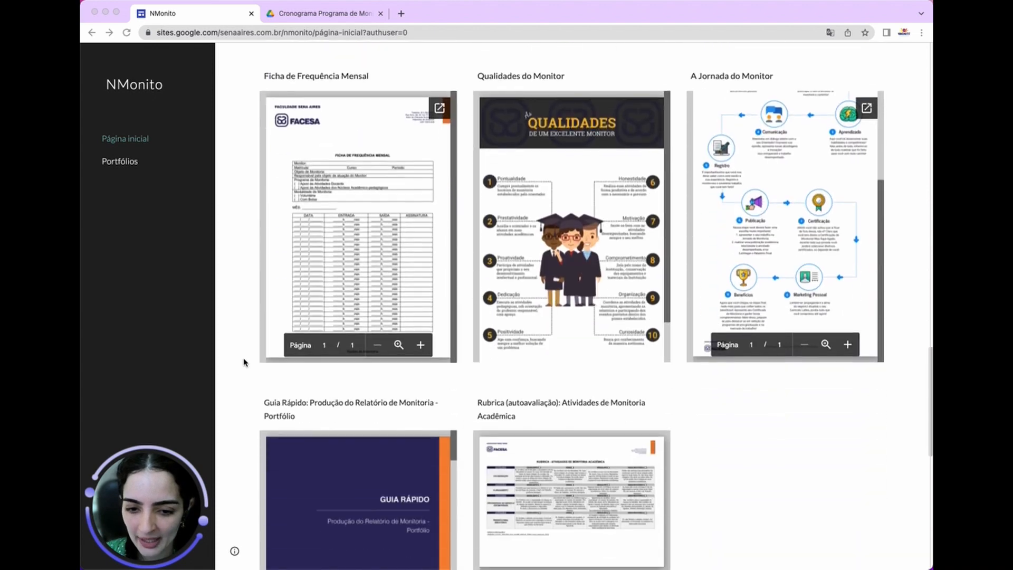
scroll(244, 362, "down", 10)
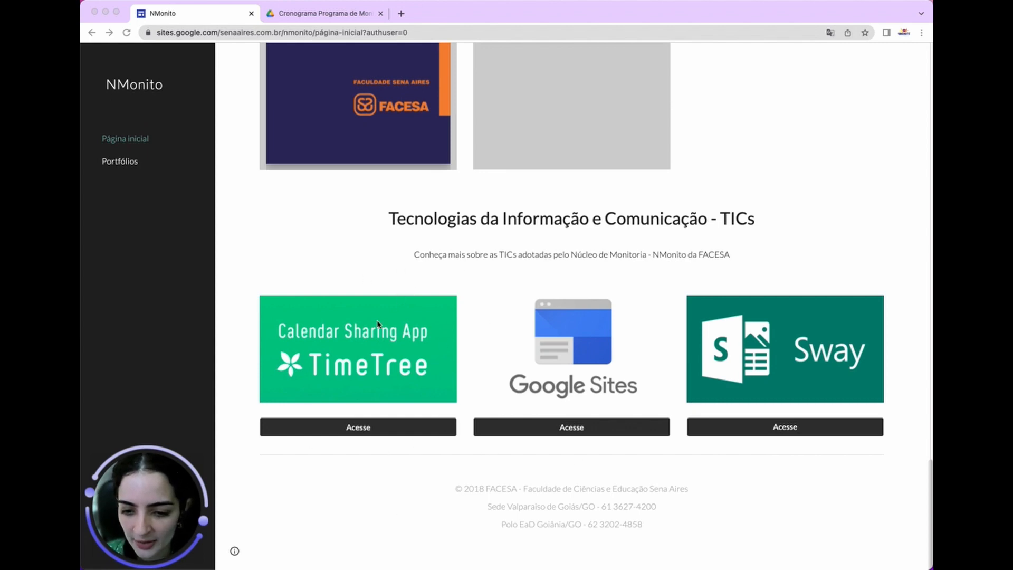
left_click(354, 431)
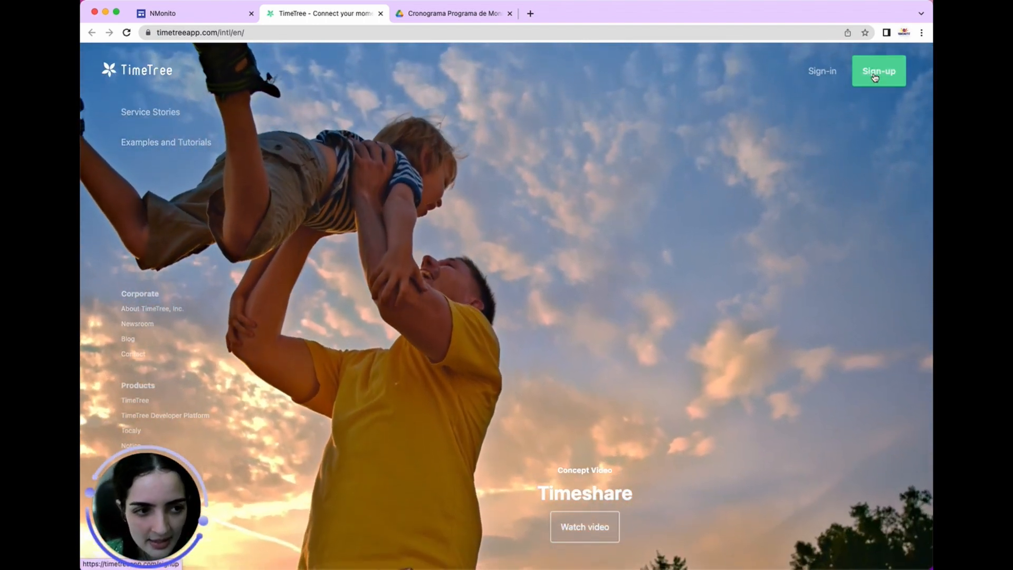
left_click(878, 72)
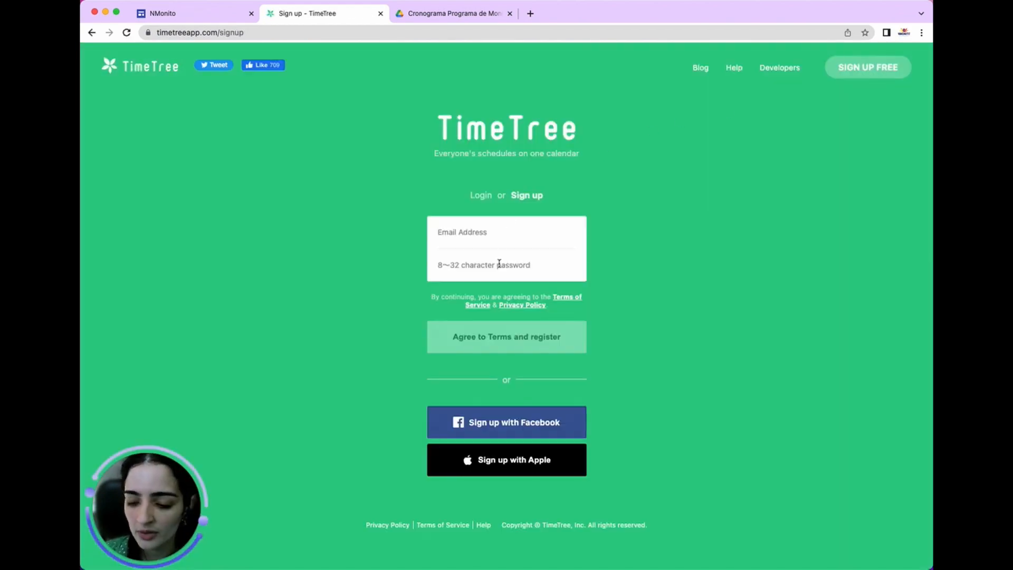
left_click(467, 241)
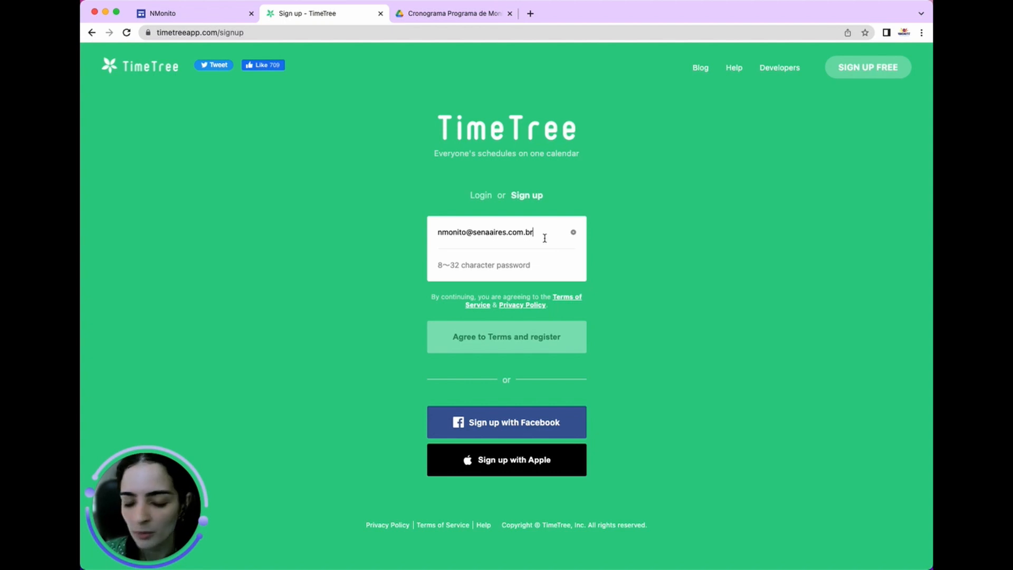
left_click(450, 265)
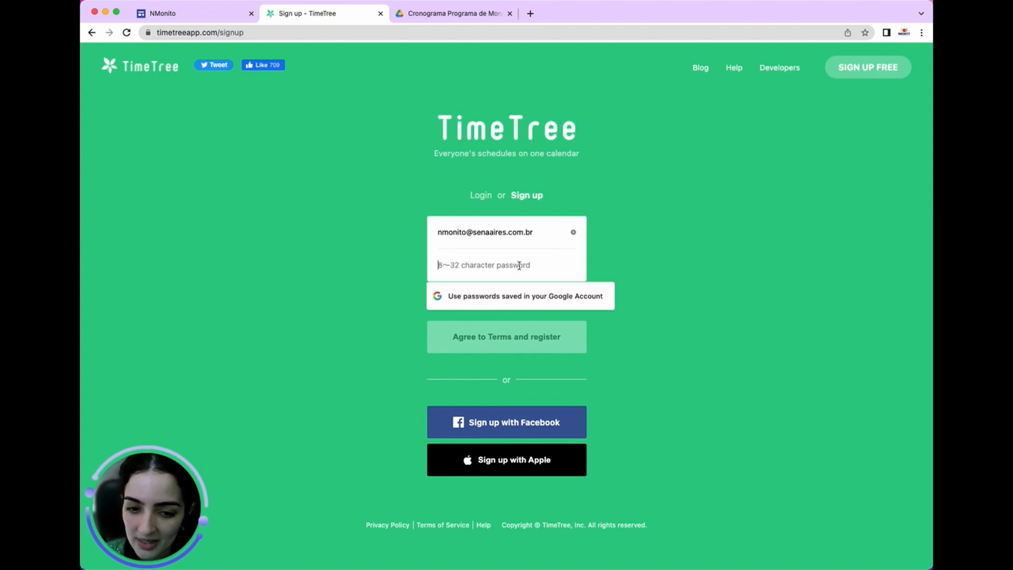
left_click(681, 261)
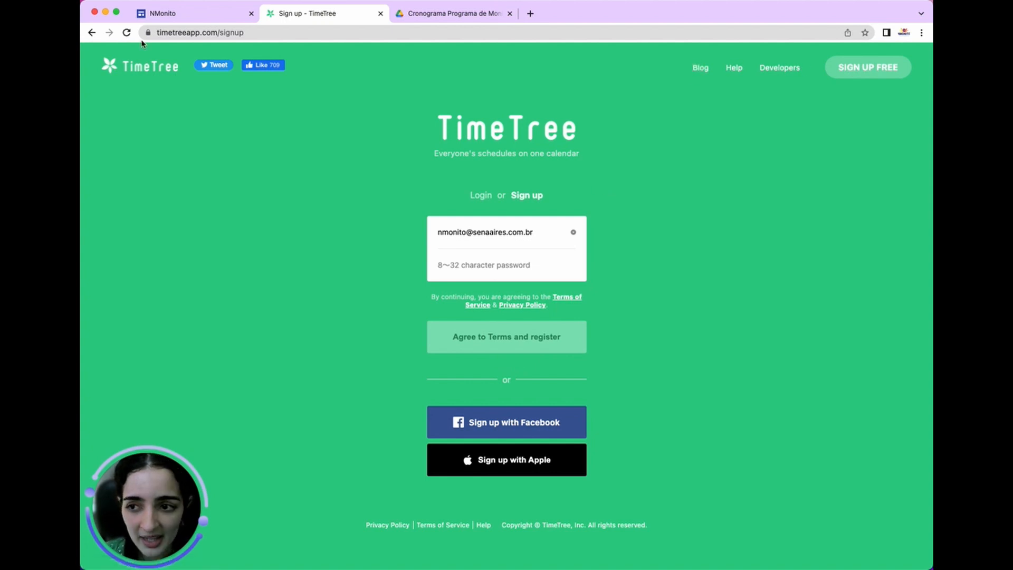
left_click(91, 32)
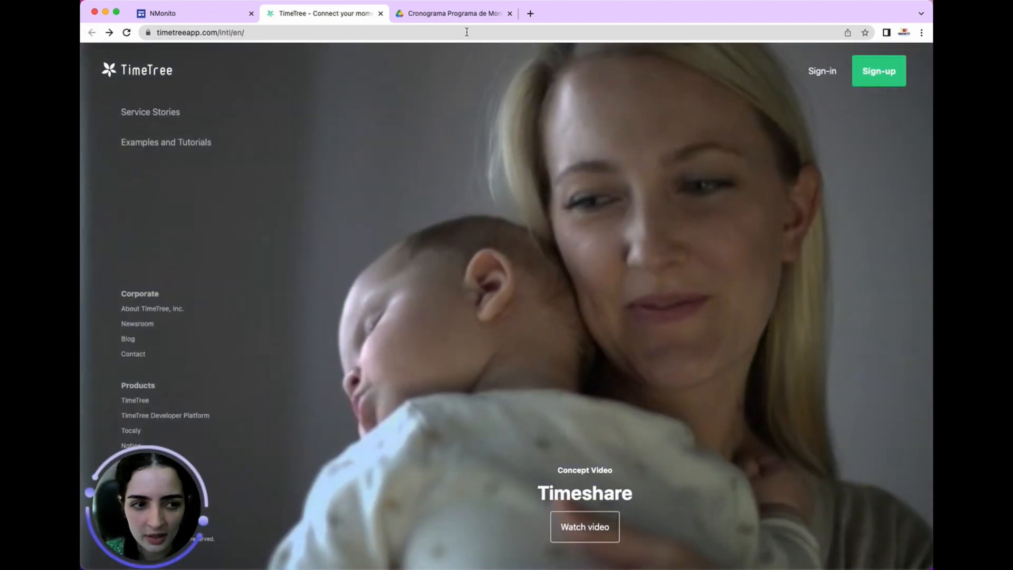
Step: Sign in to TimeTree with the account's e-mail and password, and save the login only on this device
left_click(831, 71)
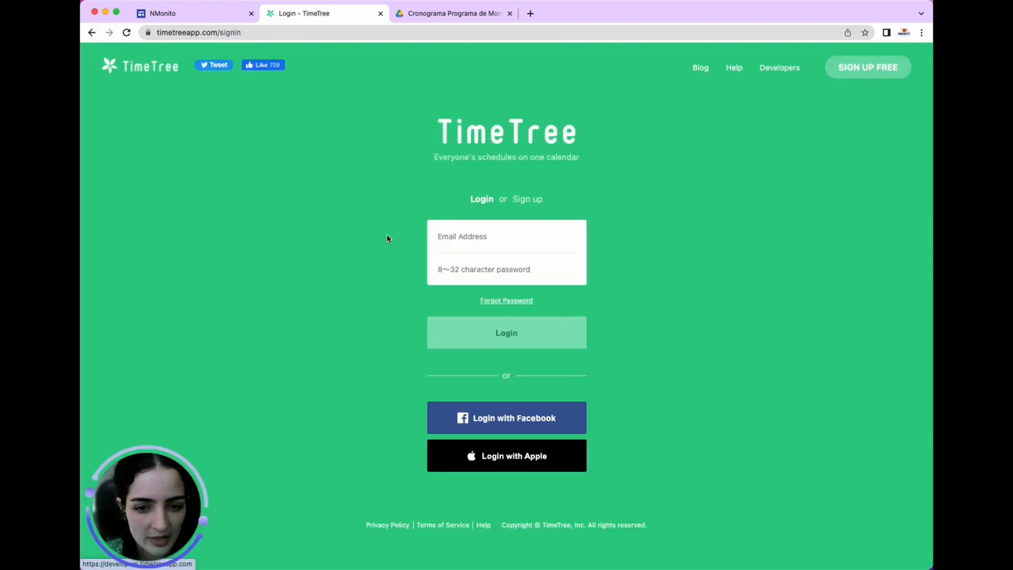
left_click(479, 249)
left_click(477, 291)
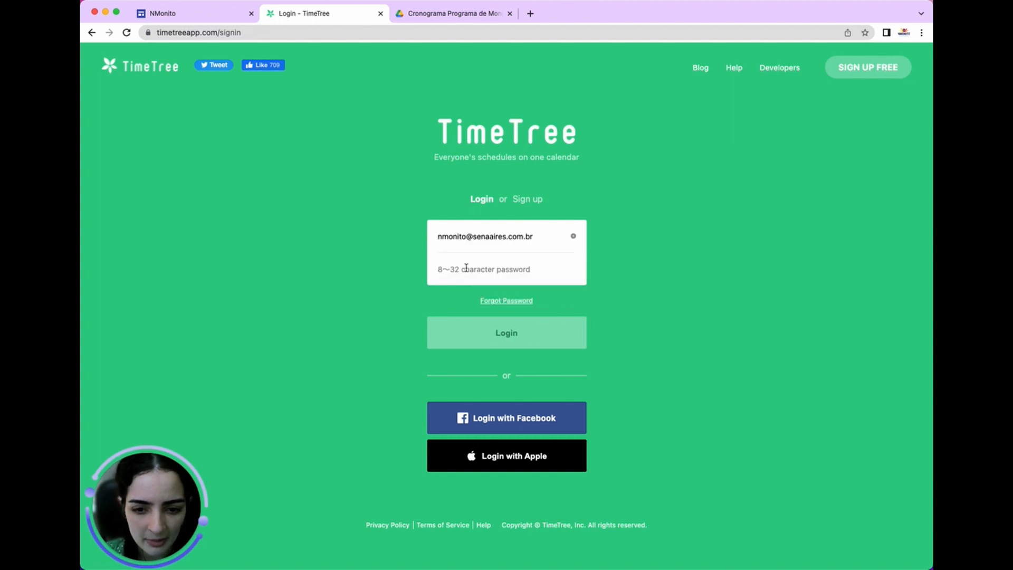
left_click(466, 268)
type("•••••••")
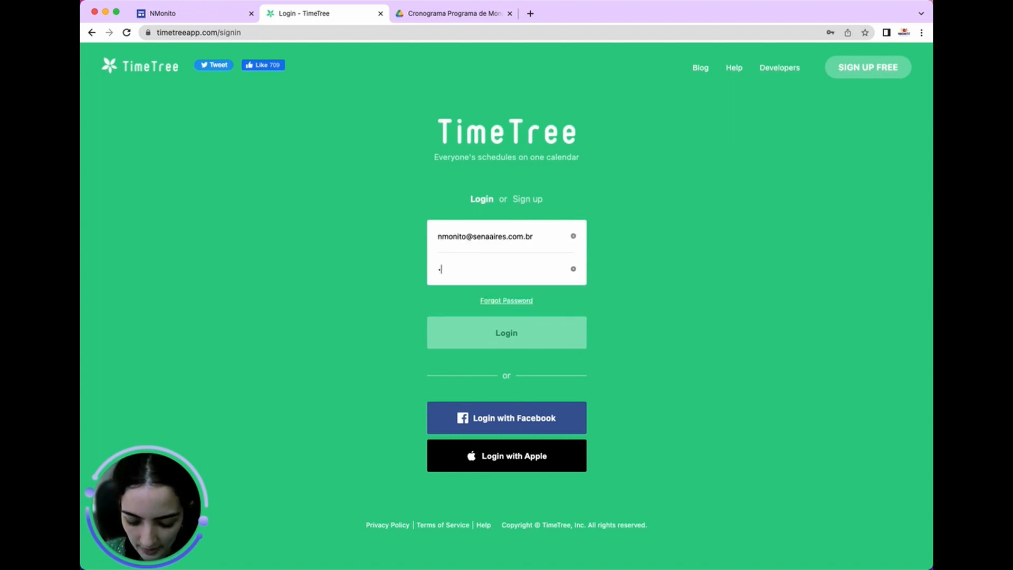
type("••")
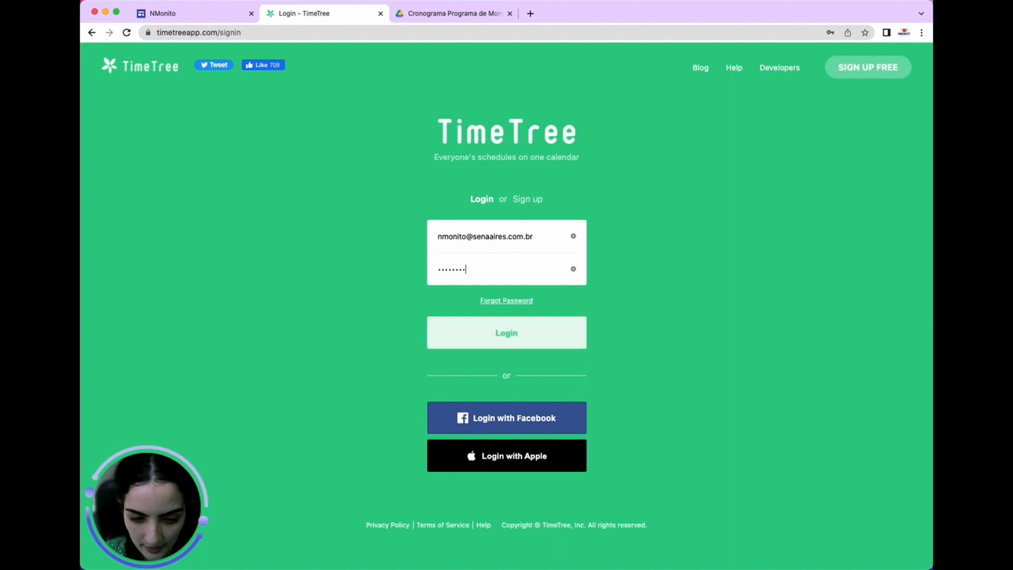
key("Return")
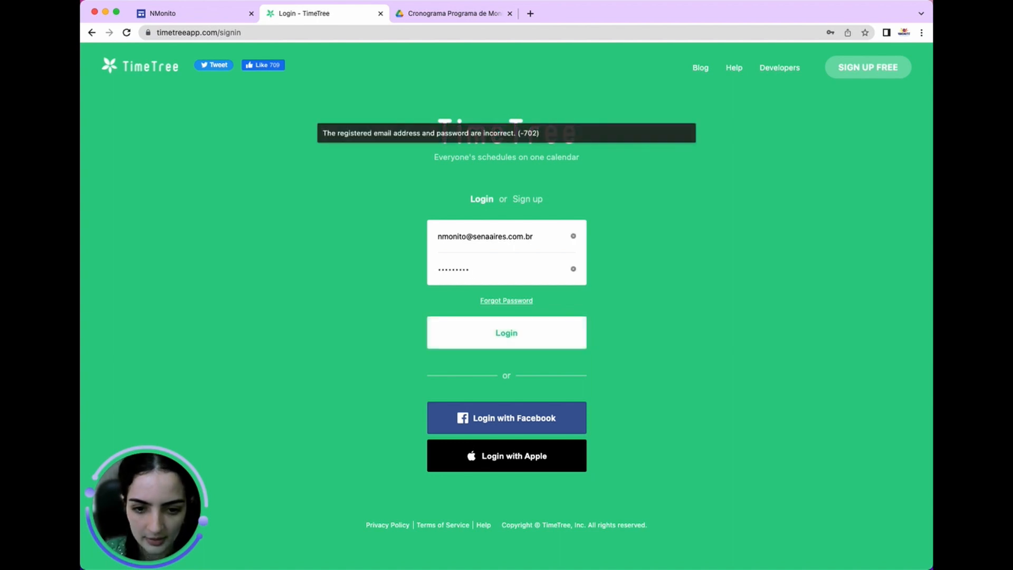
type("•")
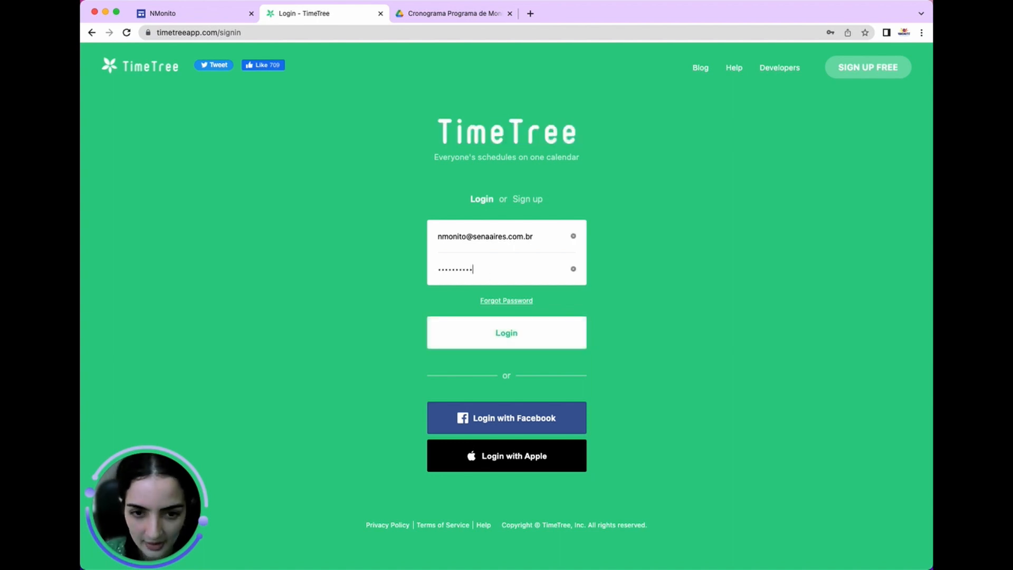
key("Return")
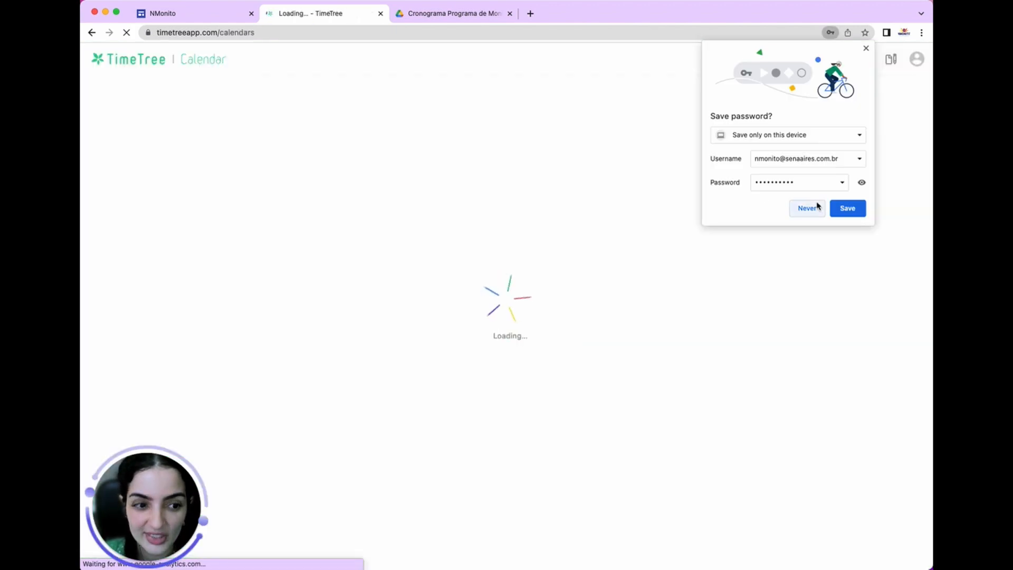
left_click(843, 211)
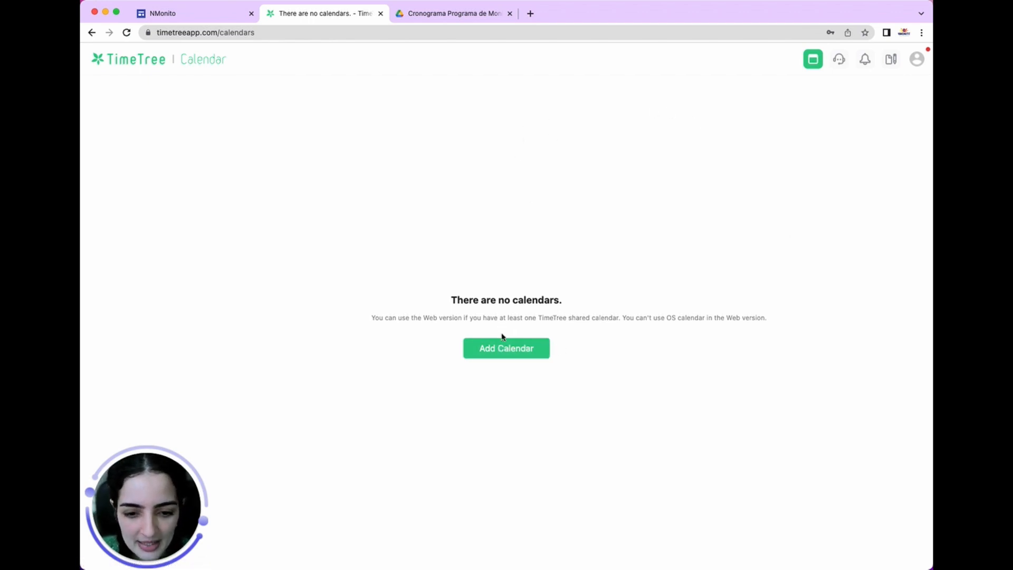
Step: Add a new Group calendar and set Gray Blue Minimalist Quotes Canvas Print.jpg from Downloads as its cover image
left_click(502, 352)
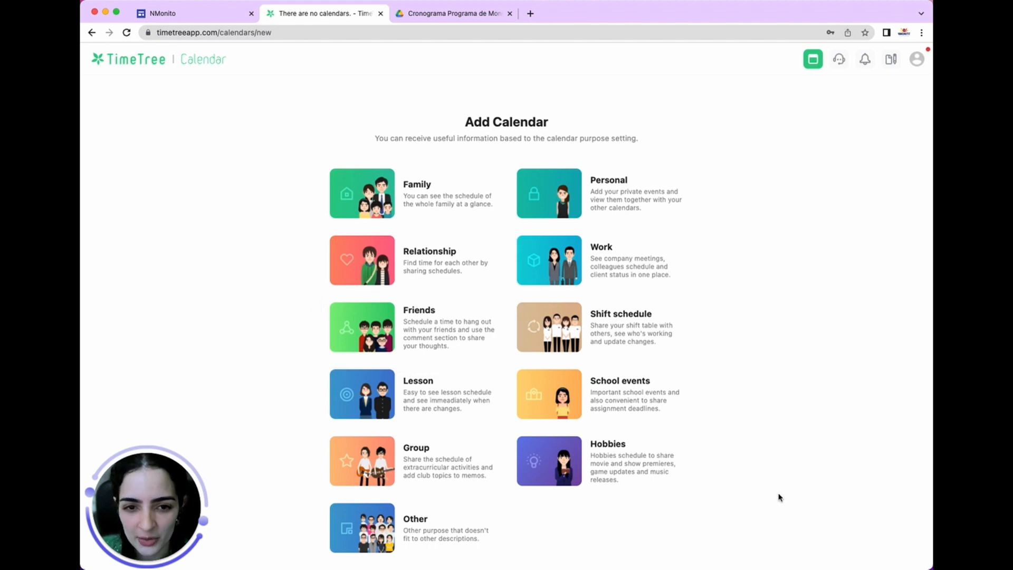
scroll(778, 498, "down", 1)
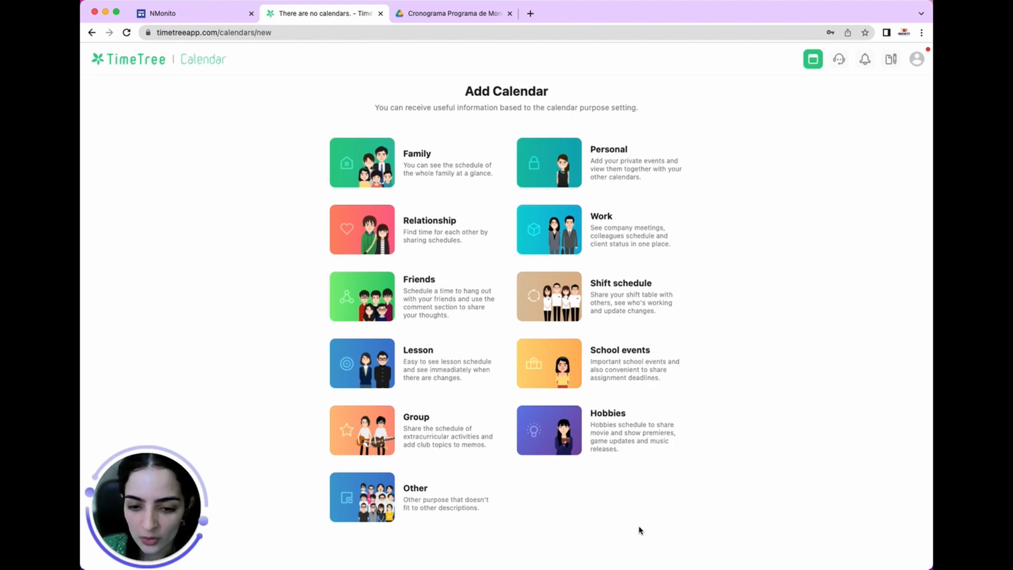
left_click(366, 432)
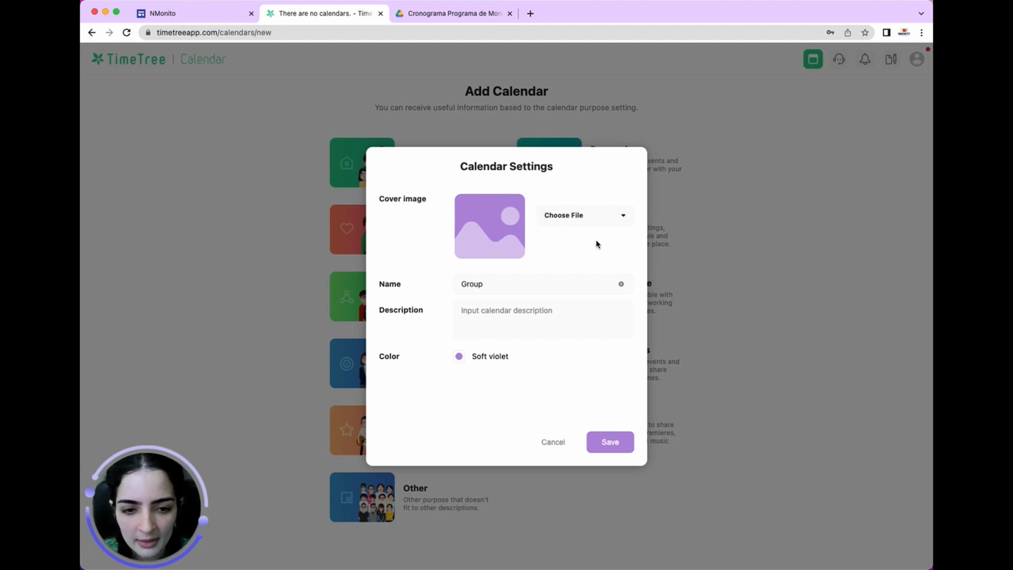
left_click(596, 222)
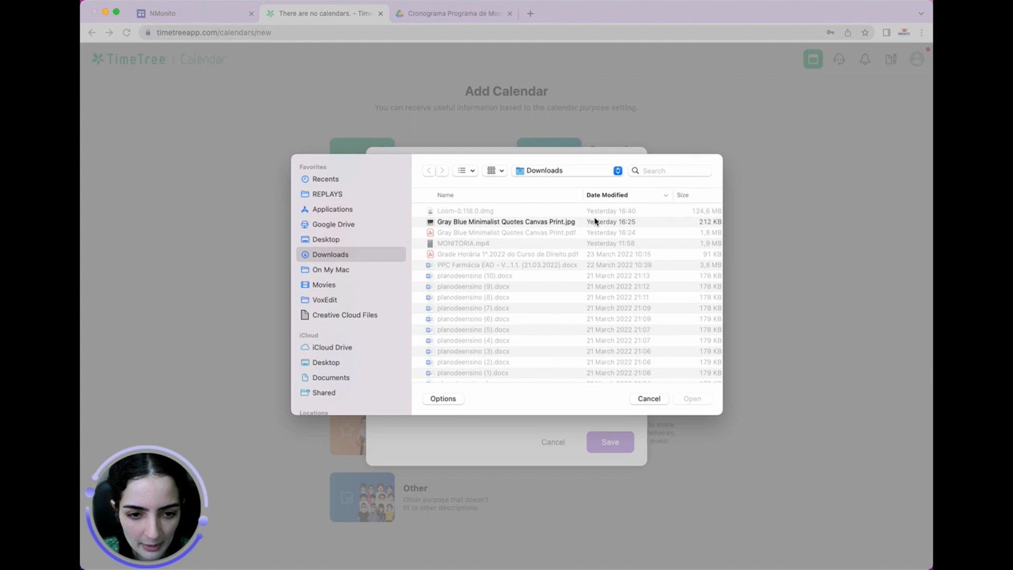
left_click(513, 226)
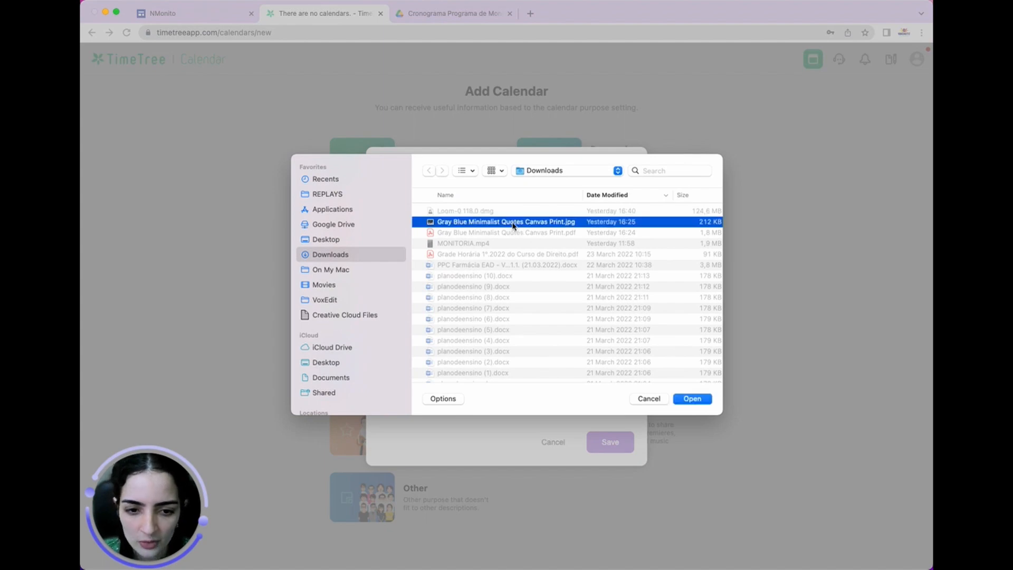
left_click(689, 400)
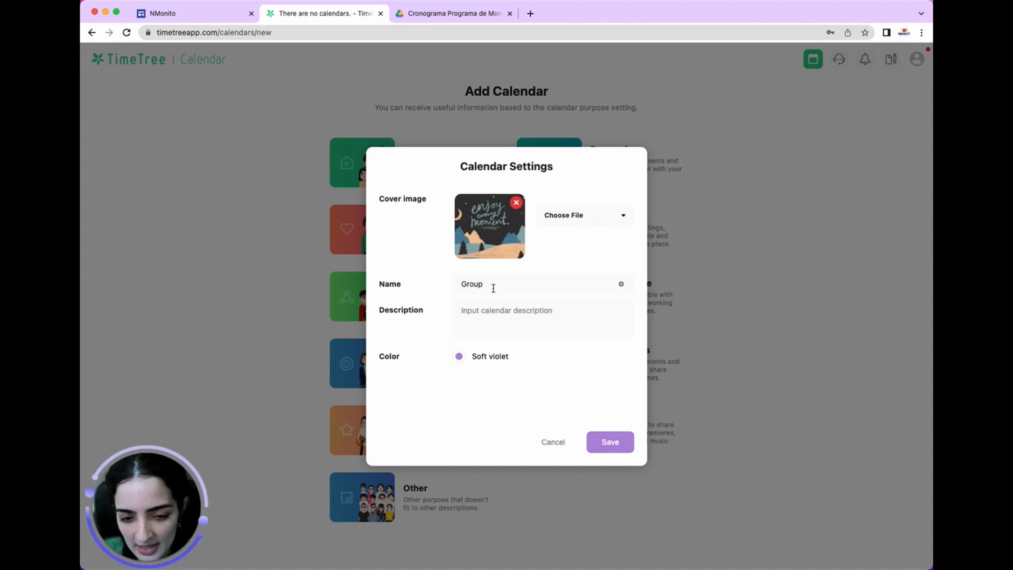
left_click_drag(492, 286, 464, 284)
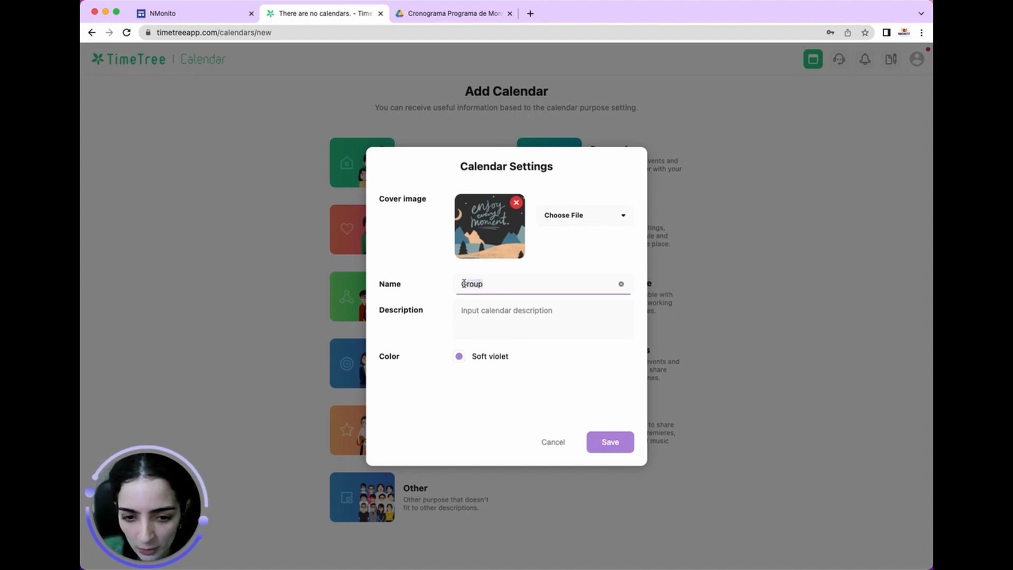
key("BackSpace")
type("Plano")
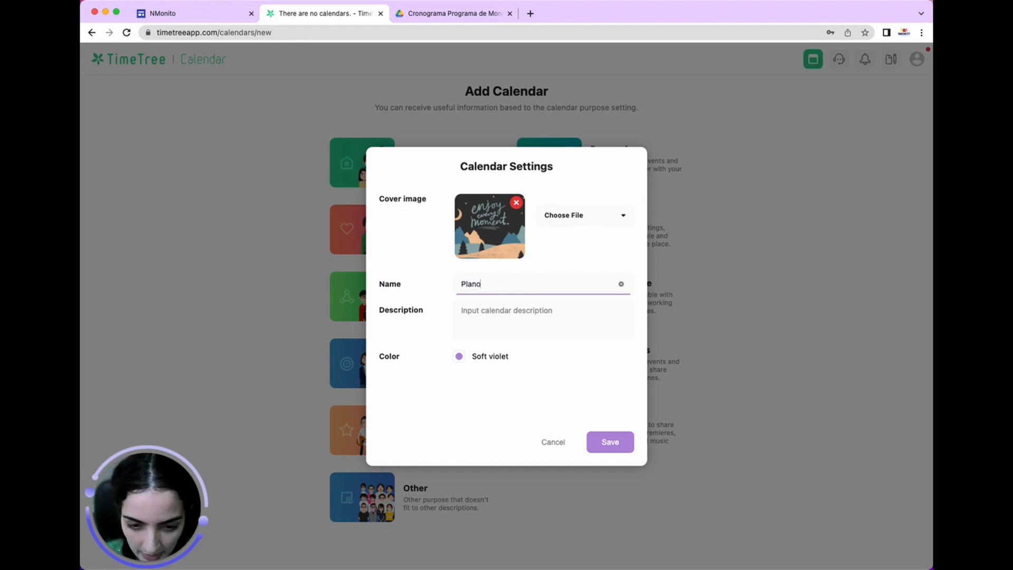
type(" de Trabalh")
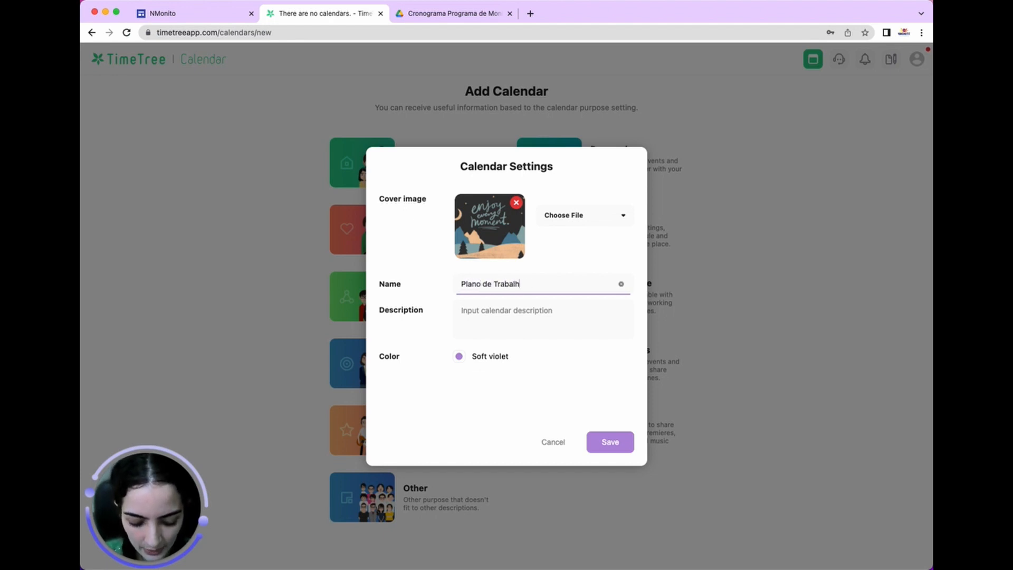
type("o: K")
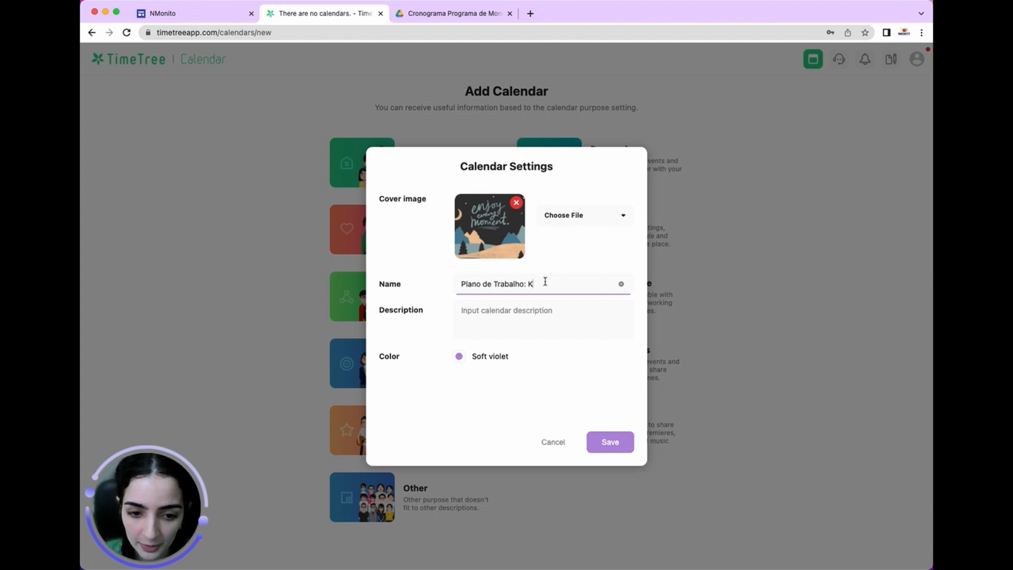
Step: Replace the calendar's name with "Monitoria:" followed by the monitor's first name
left_click_drag(545, 281, 464, 282)
key("BackSpace")
type("M")
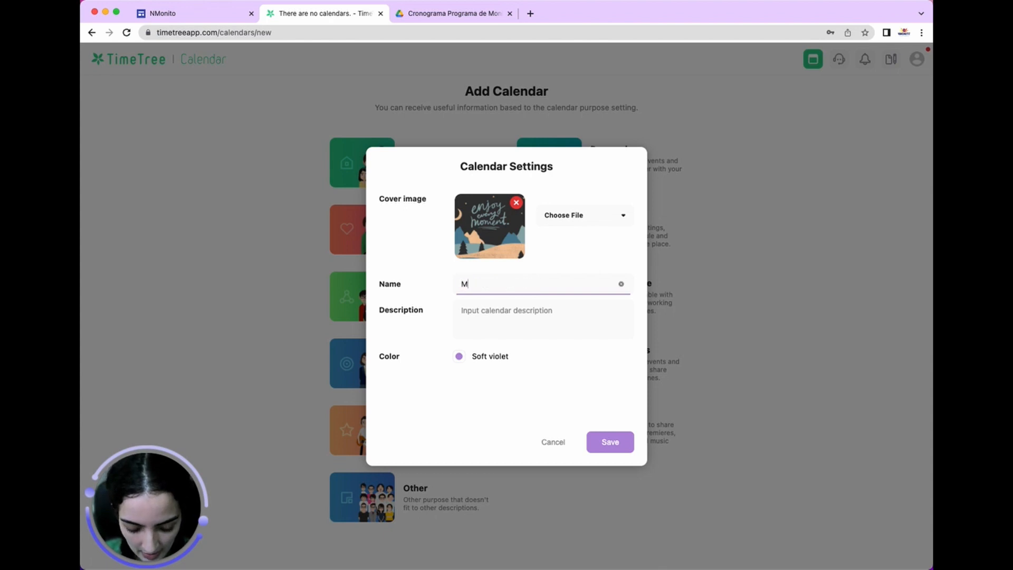
type("onitoria")
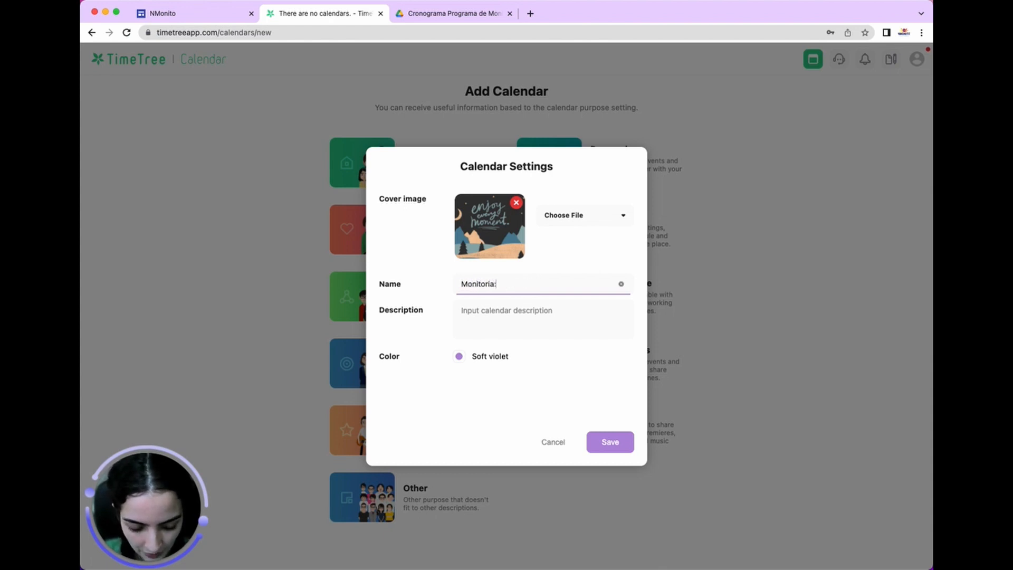
type(": Karina")
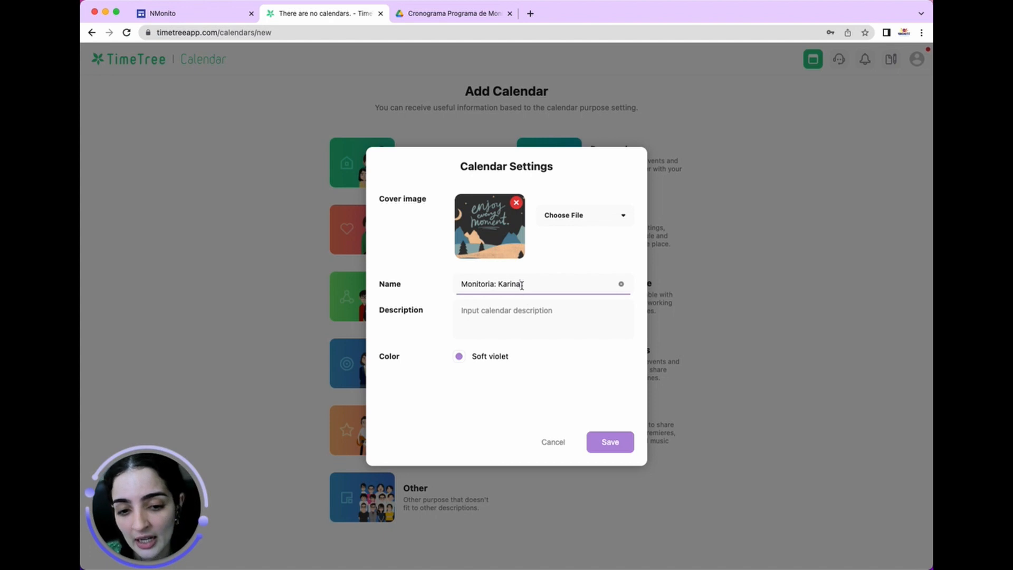
left_click_drag(522, 285, 455, 281)
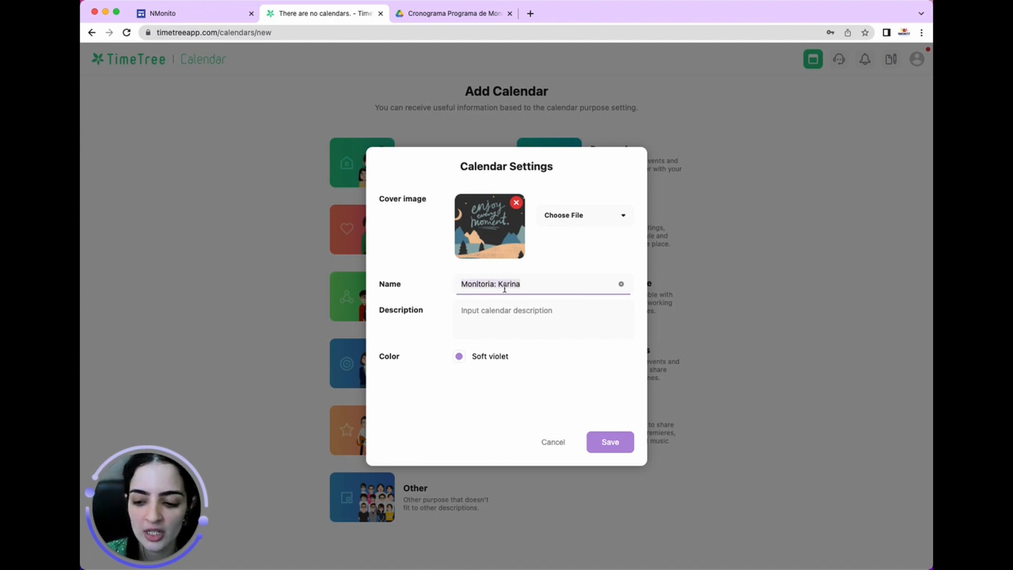
left_click(537, 283)
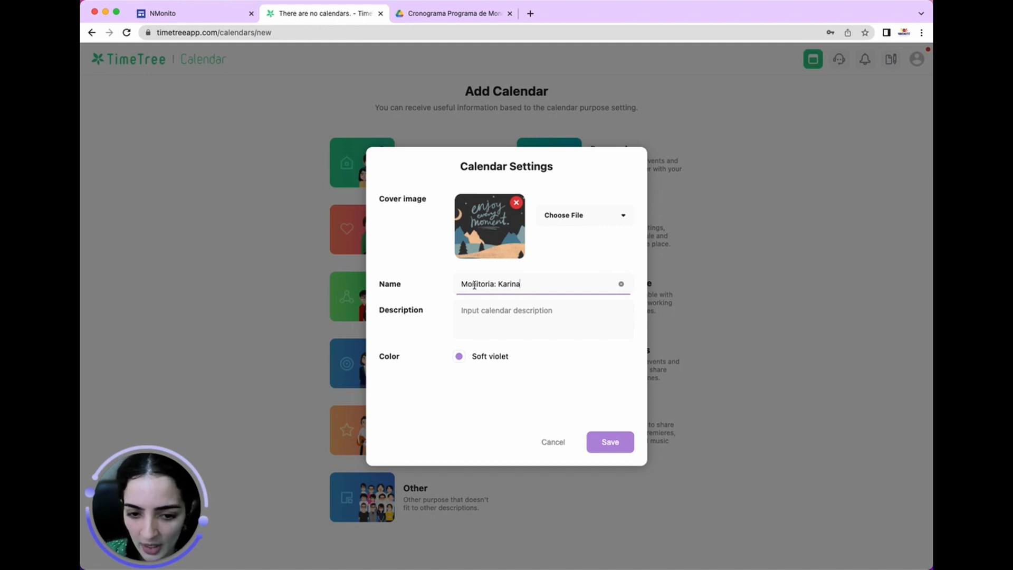
left_click_drag(493, 284, 456, 284)
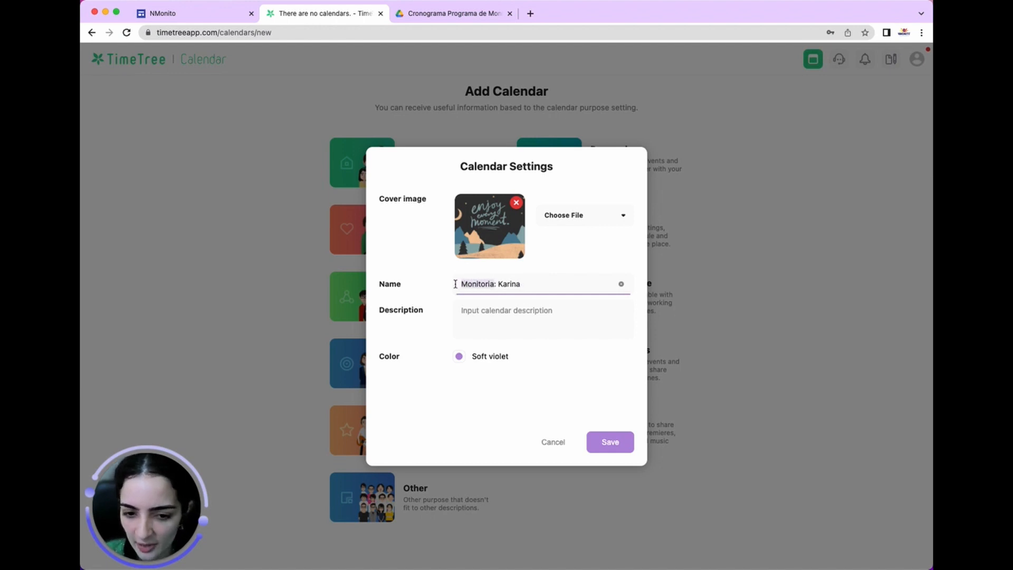
left_click(476, 321)
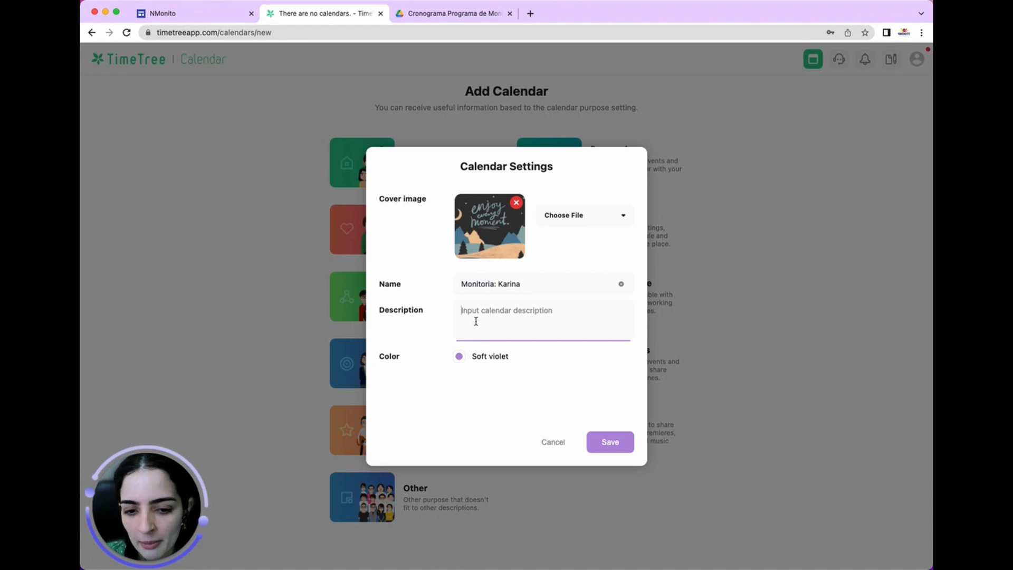
Step: Keep Soft violet as the calendar's color, leave the description empty, and save the calendar
left_click(460, 355)
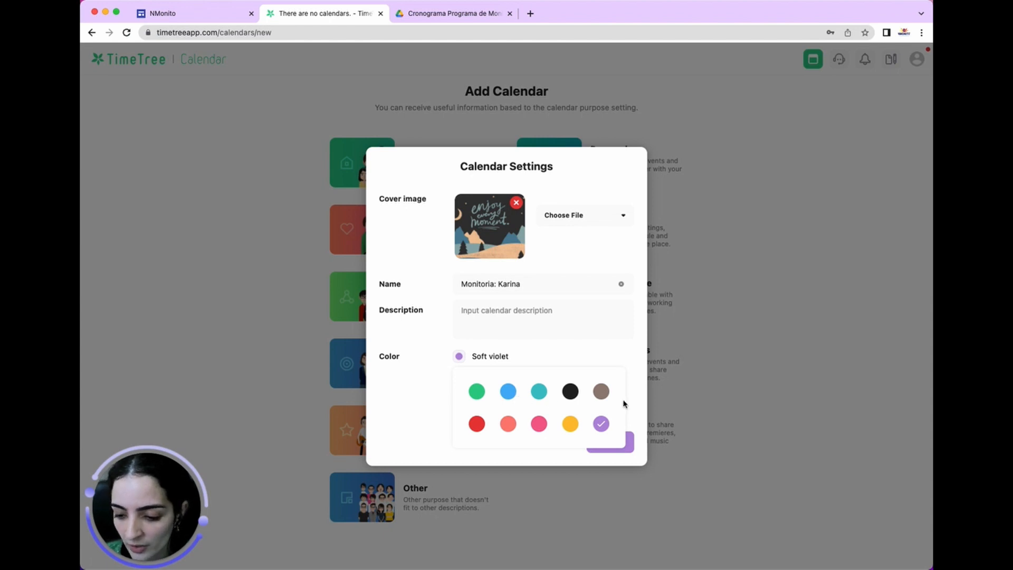
left_click(601, 424)
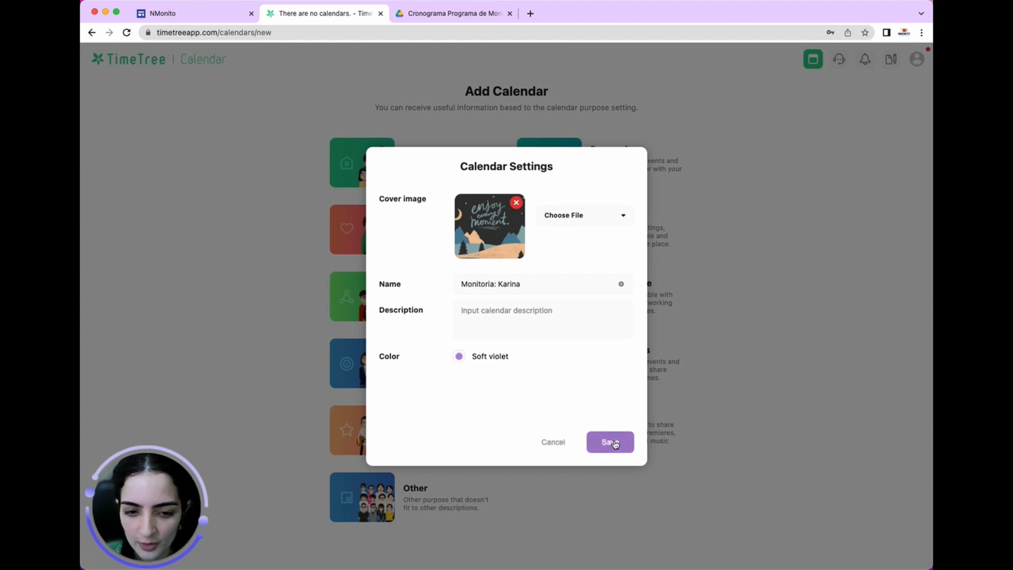
left_click(611, 442)
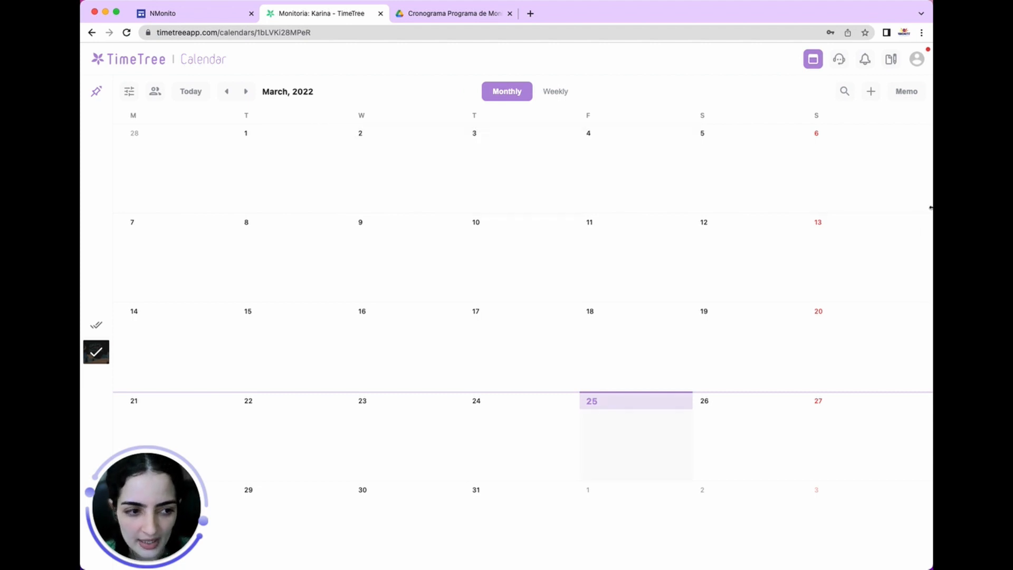
Step: Expand the My Calendar list and add another Group calendar with Gray Blue Minimalist Quotes Canvas Print.jpg as its cover image
left_click_drag(931, 207, 931, 222)
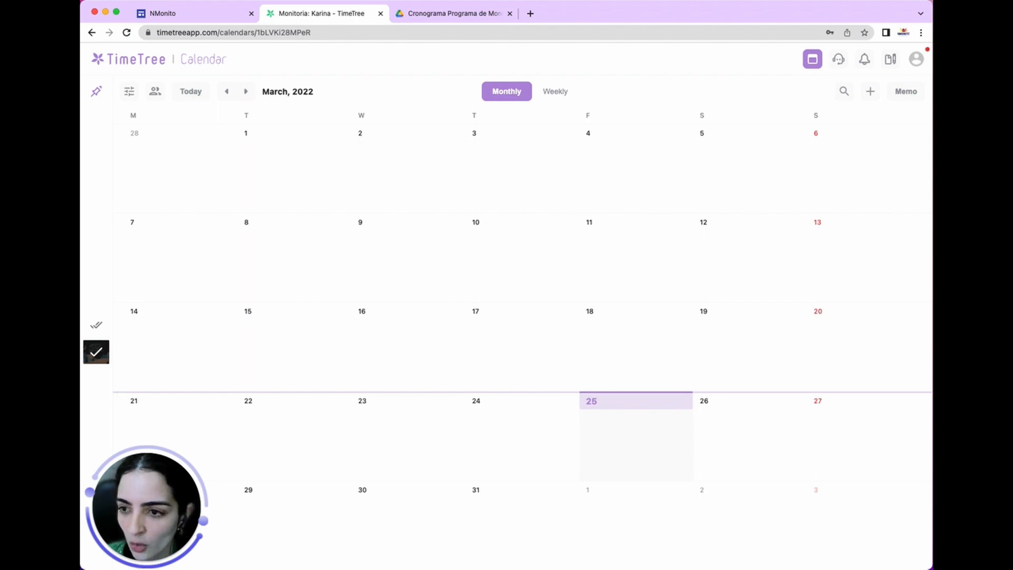
left_click(97, 93)
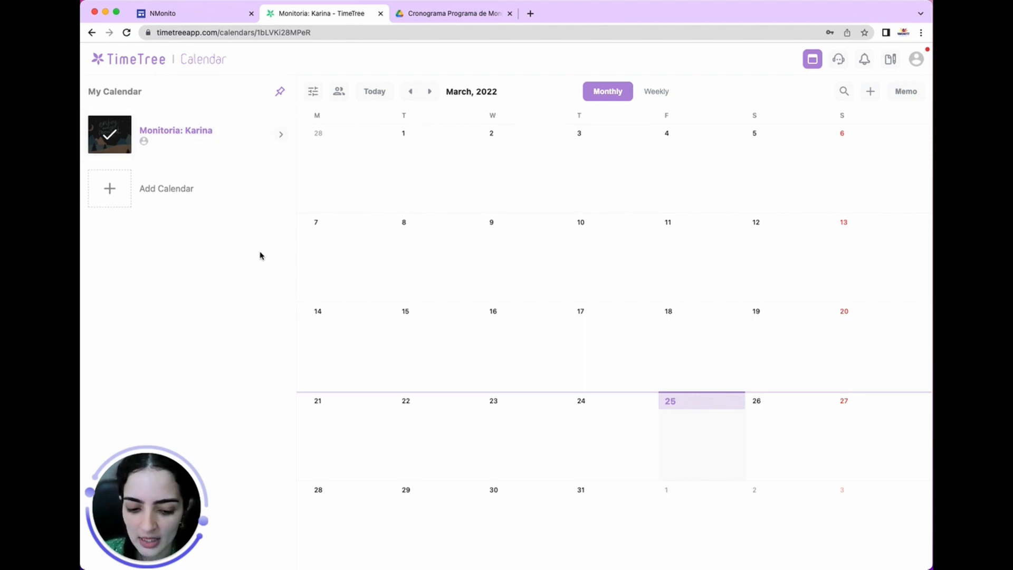
left_click(206, 199)
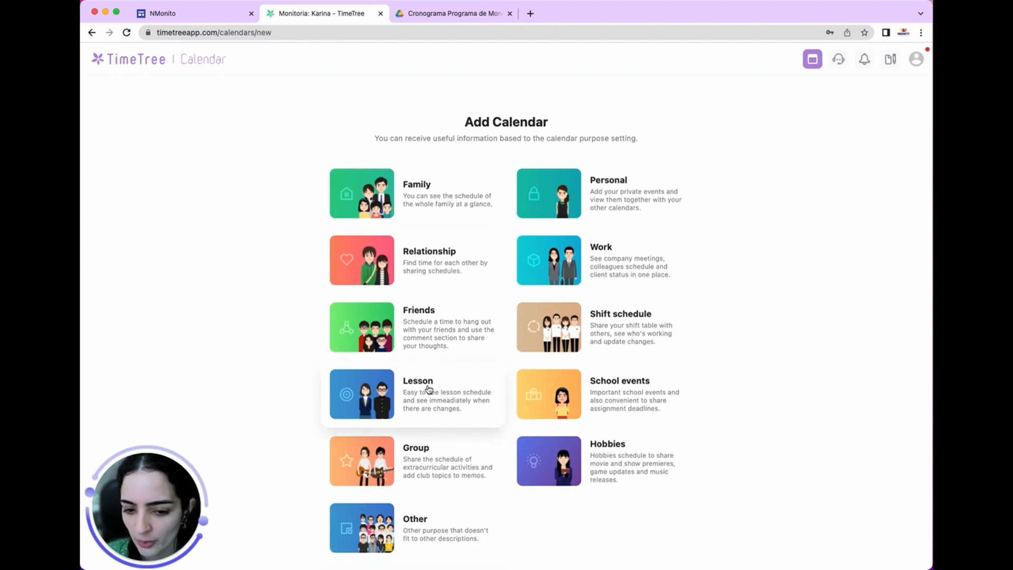
left_click(442, 475)
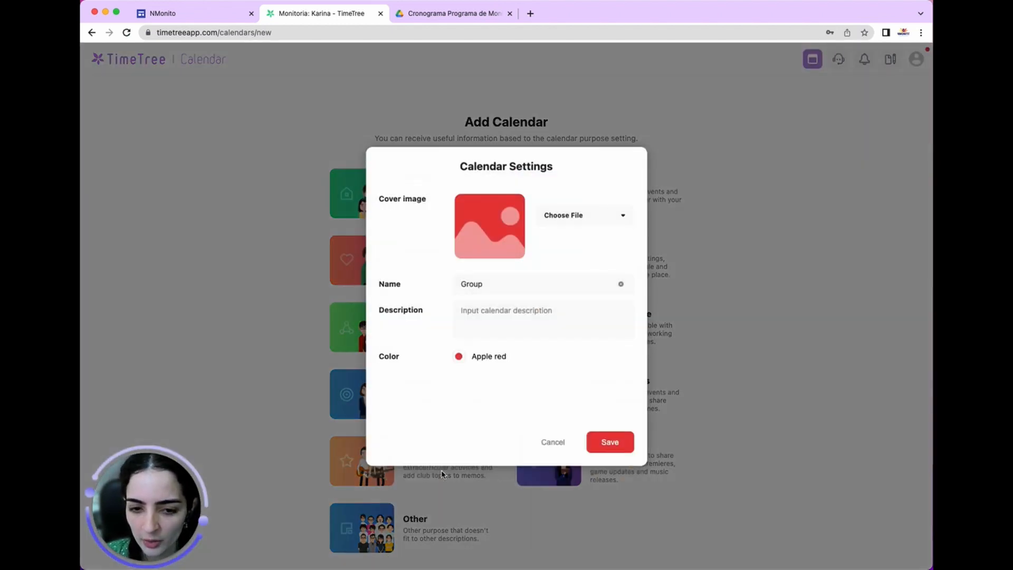
left_click(601, 216)
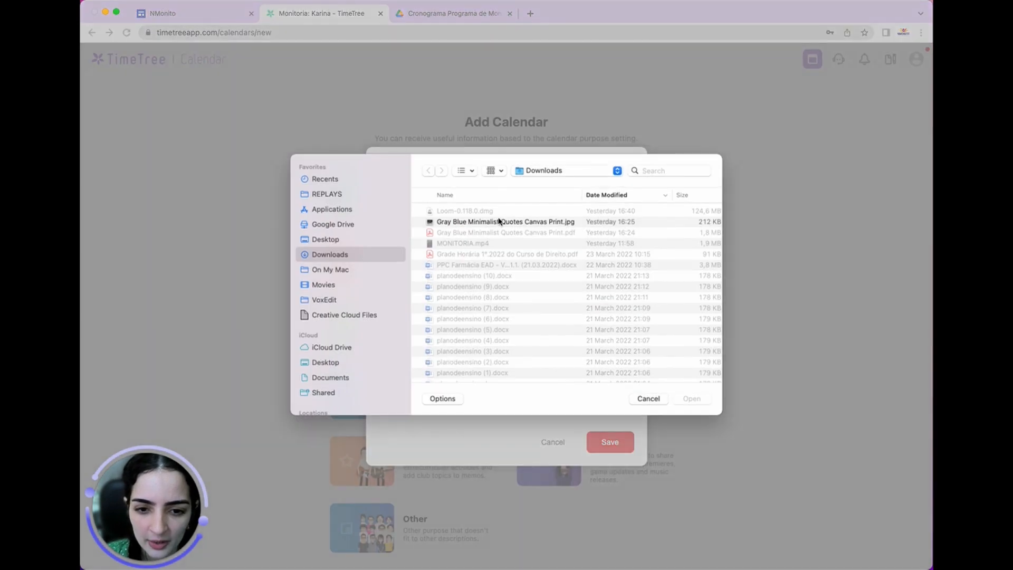
left_click(499, 221)
left_click(691, 399)
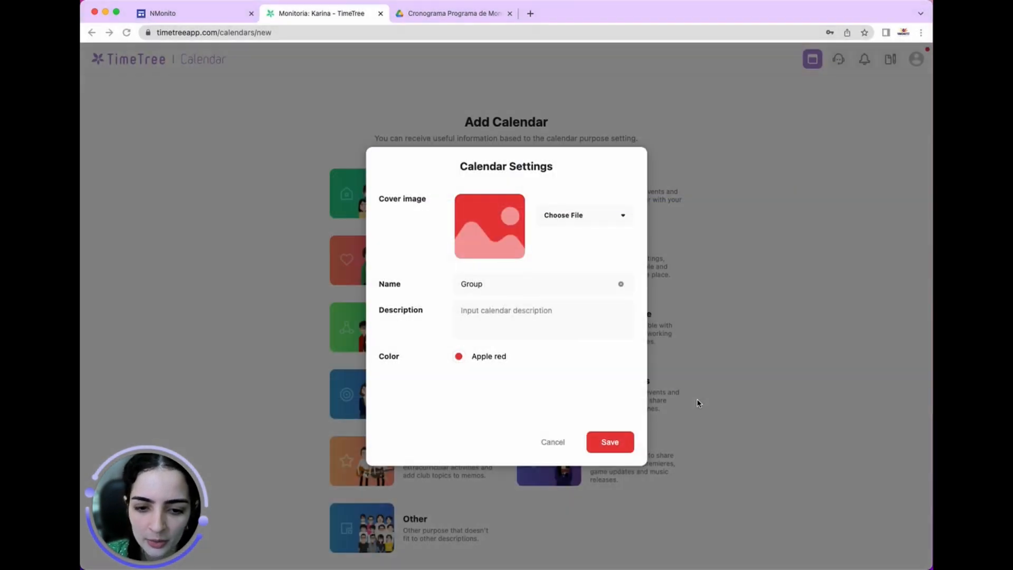
Step: Name the new calendar "Grupo A: Debate", leave its description empty, and save it
left_click(476, 287)
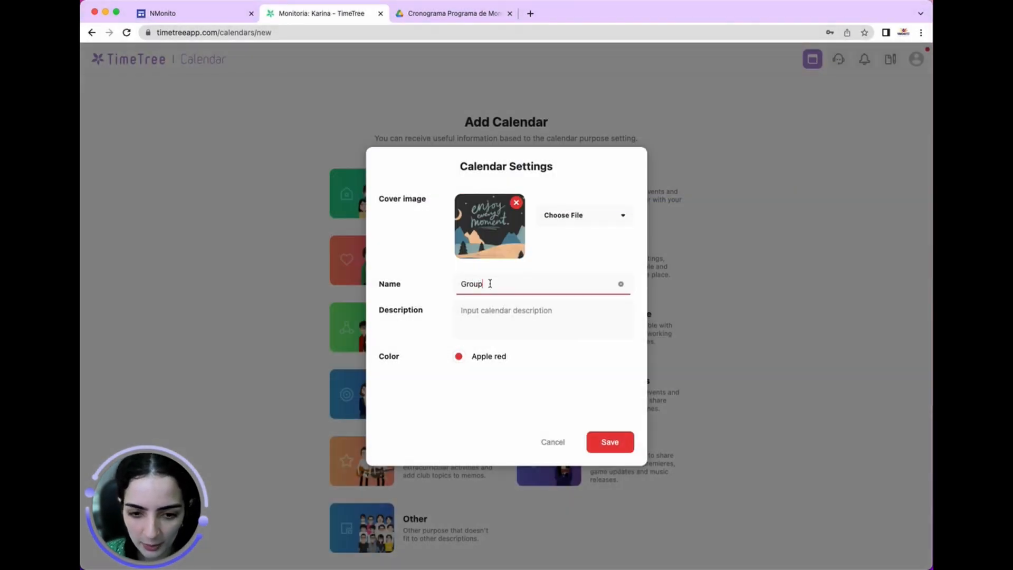
left_click_drag(492, 283, 405, 274)
key("BackSpace")
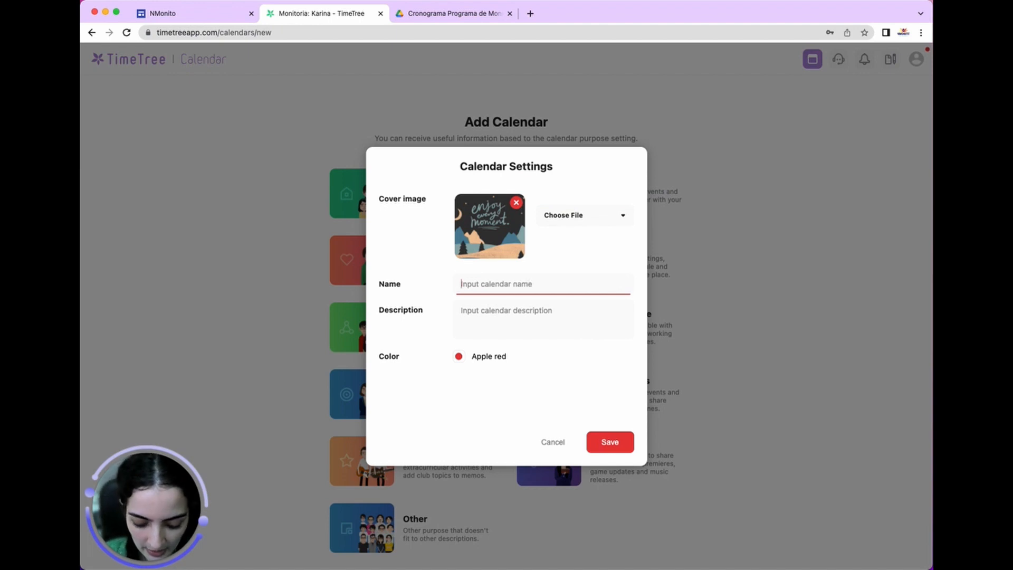
type("Tiral")
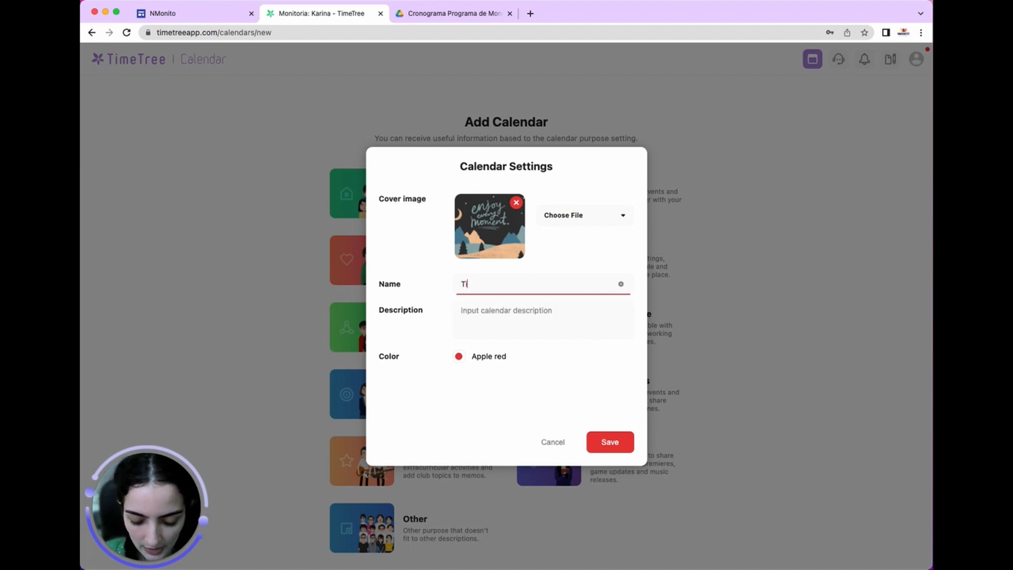
key("BackSpace")
key("BackSpace")
key("BackSpace")
key("BackSpace")
key("BackSpace")
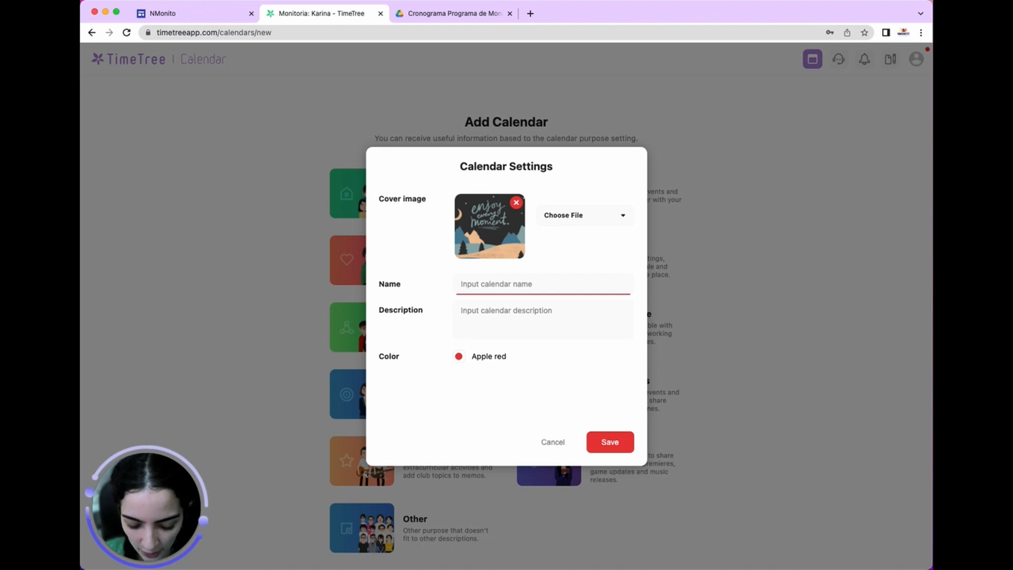
type("Grupo A")
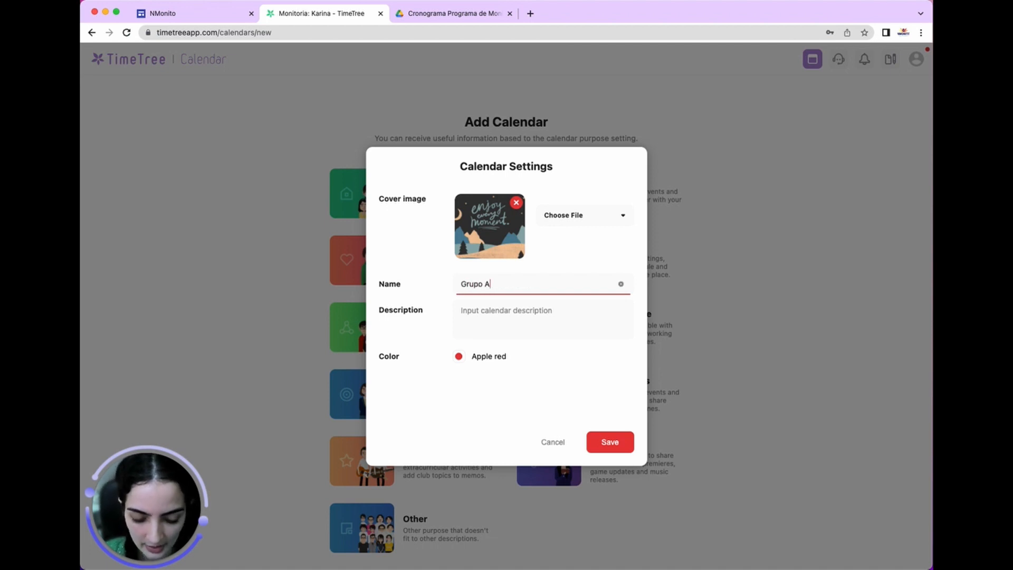
type(": D")
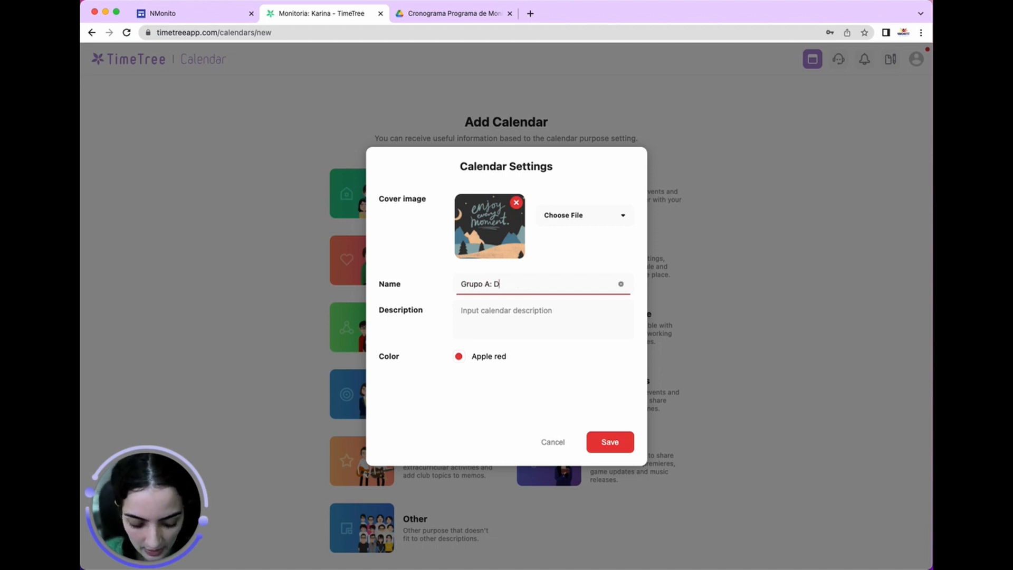
type("úvidas da")
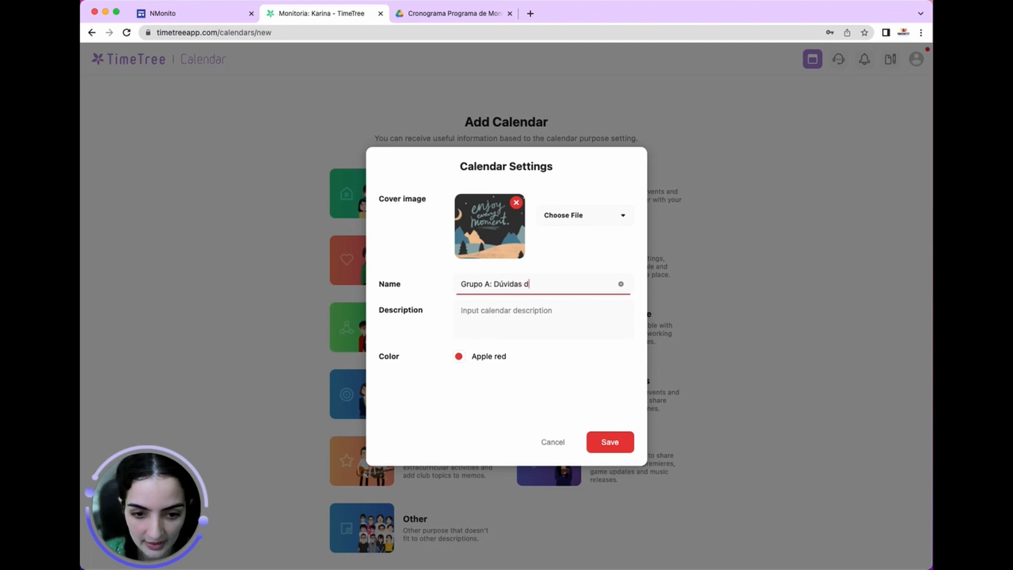
key("BackSpace")
key("BackSpace")
key("BackSpace")
key("BackSpace")
key("BackSpace")
key("BackSpace")
key("BackSpace")
key("BackSpace")
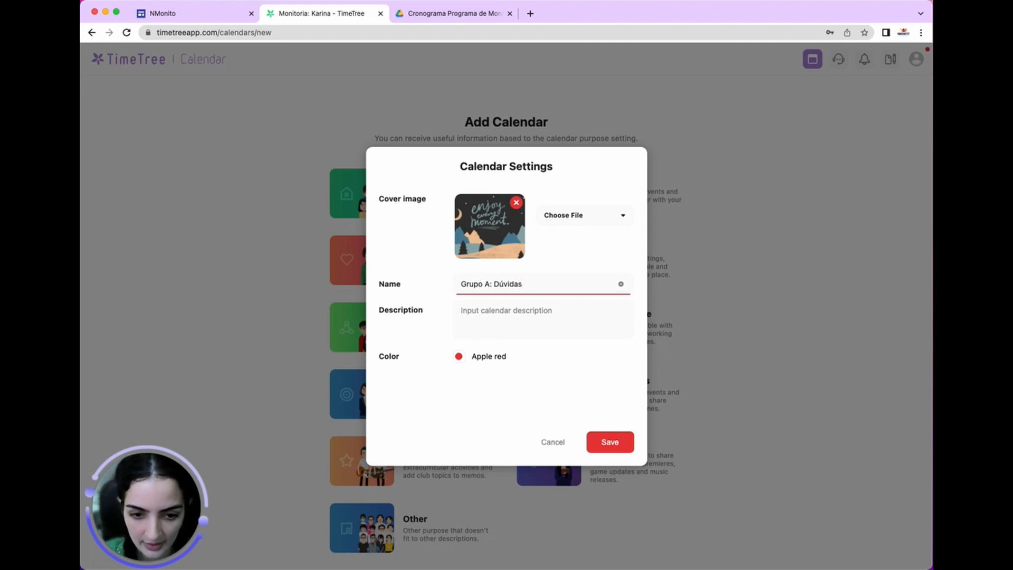
type("ebate")
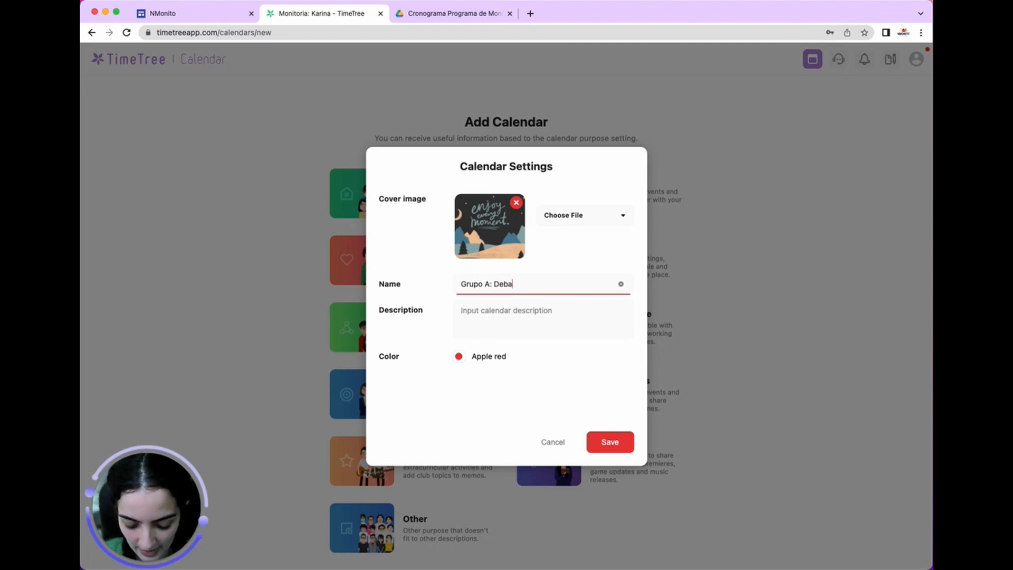
left_click(466, 304)
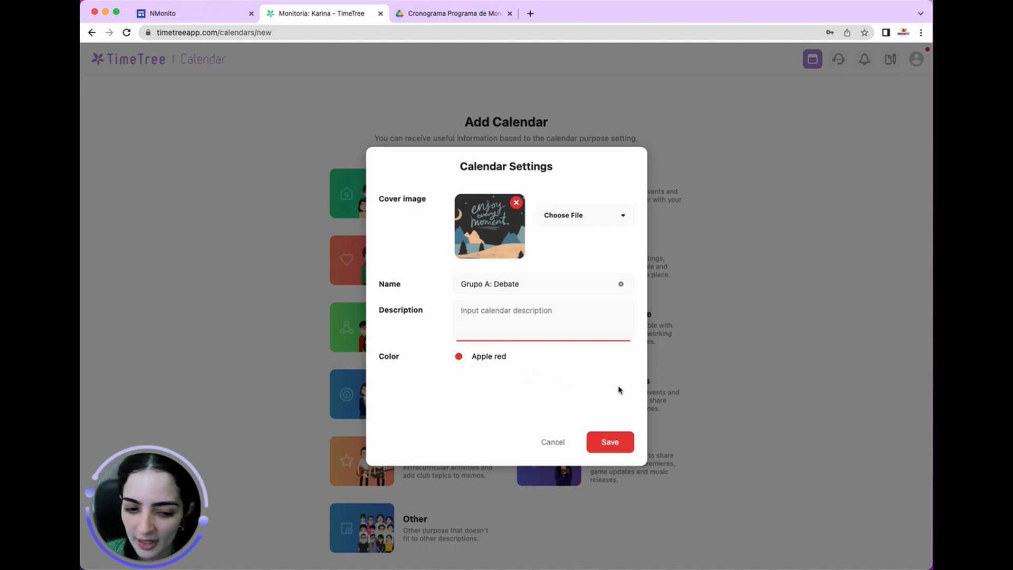
left_click(601, 448)
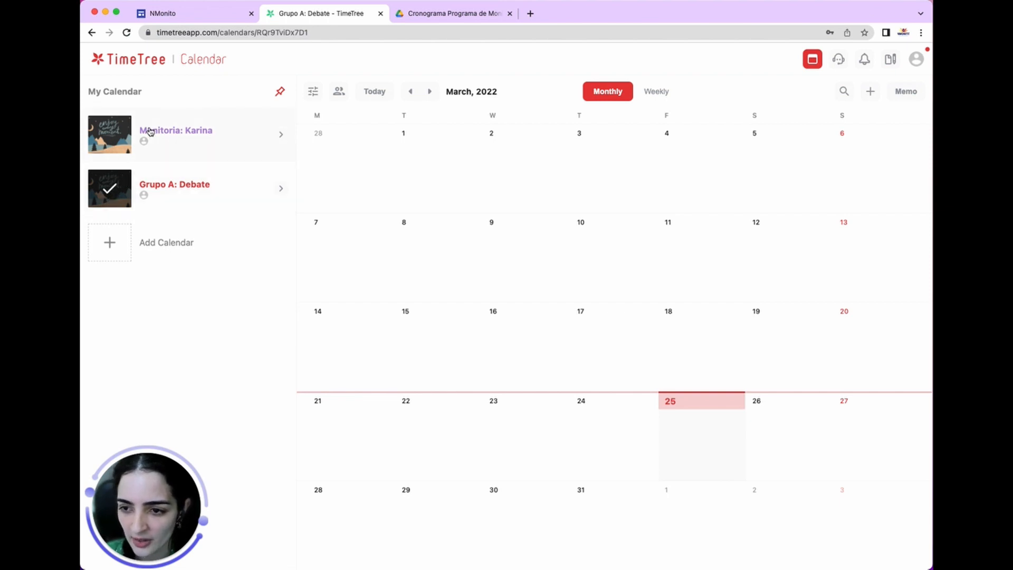
Step: Switch the display of the Monitoria and Grupo A: Debate calendars on and off, finishing with both shown together
left_click(111, 136)
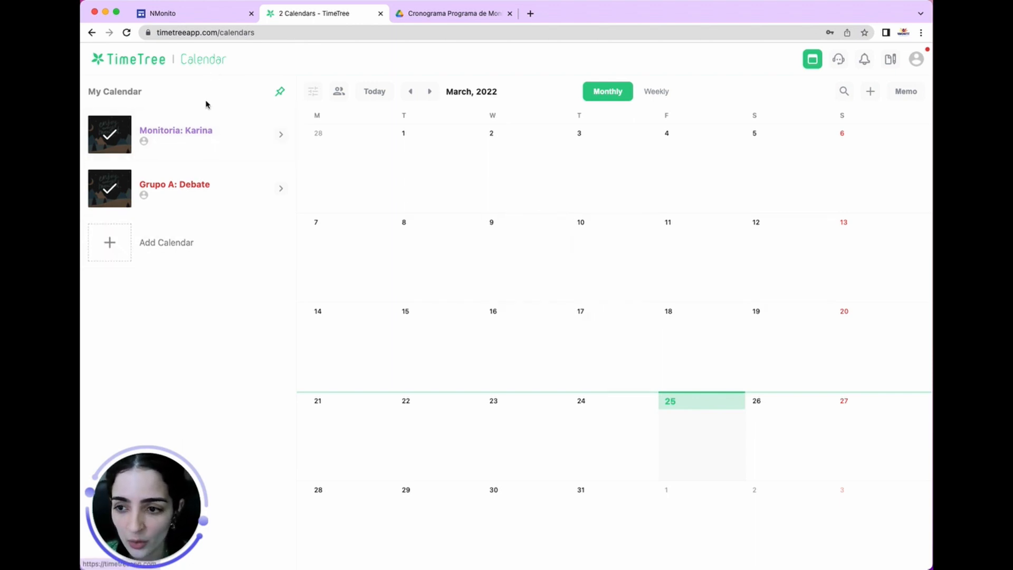
left_click(204, 143)
left_click(205, 137)
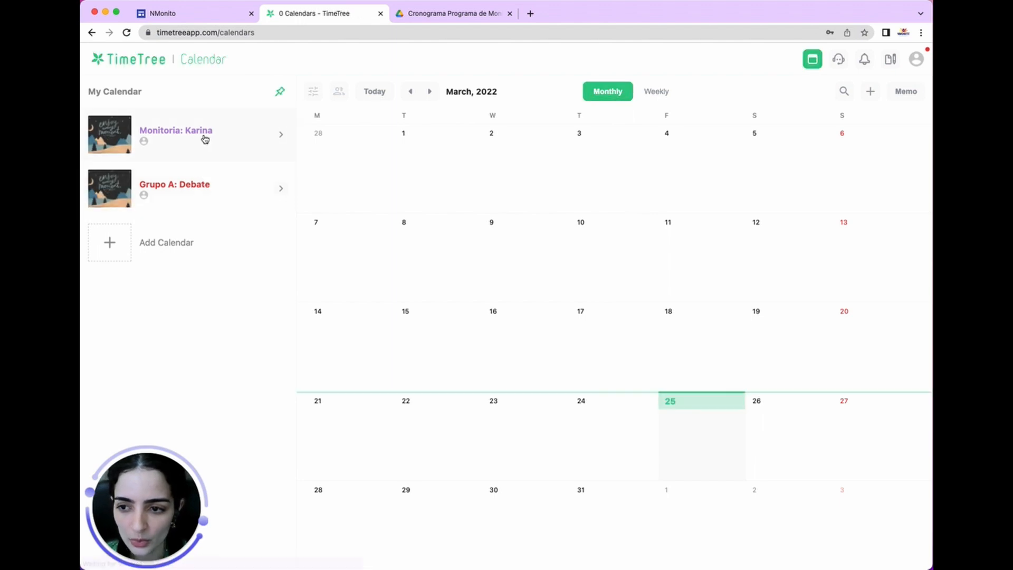
left_click(213, 198)
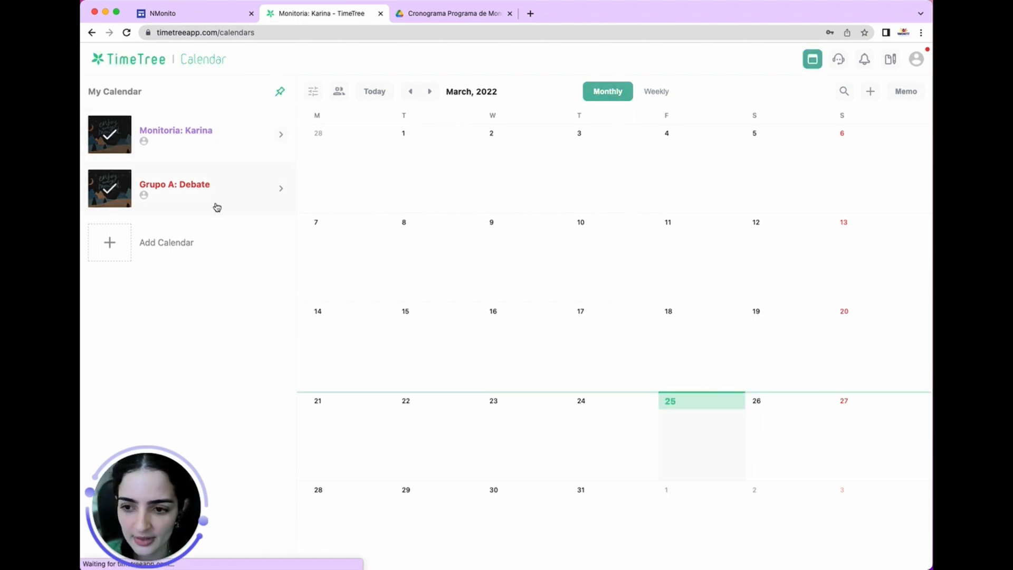
left_click(214, 198)
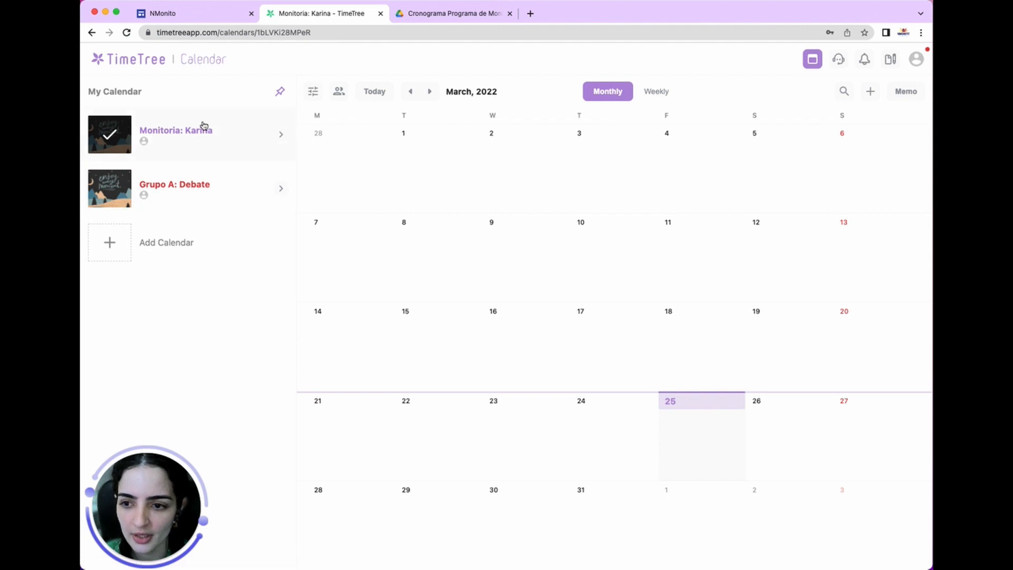
left_click(206, 138)
left_click(205, 138)
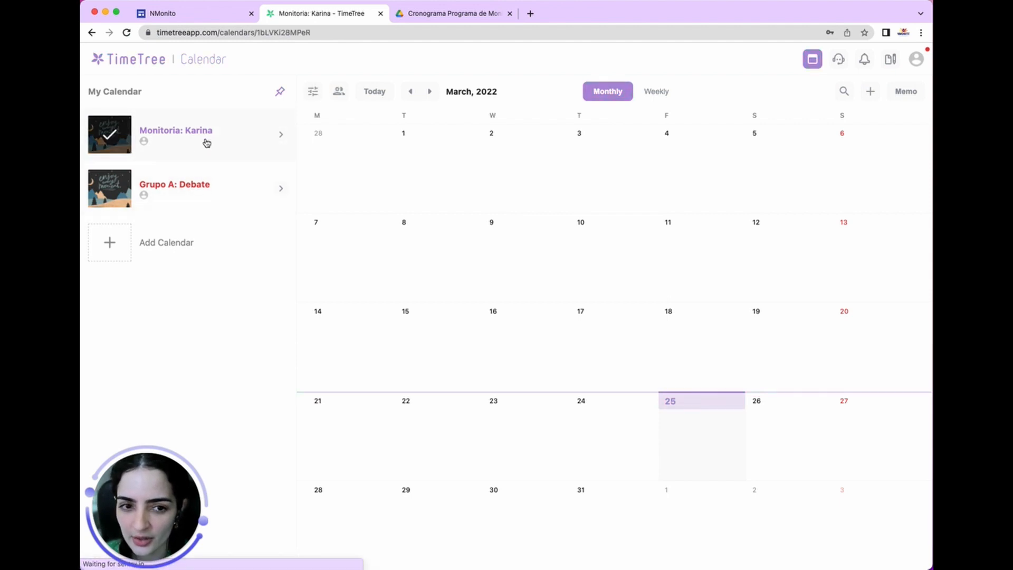
left_click(227, 145)
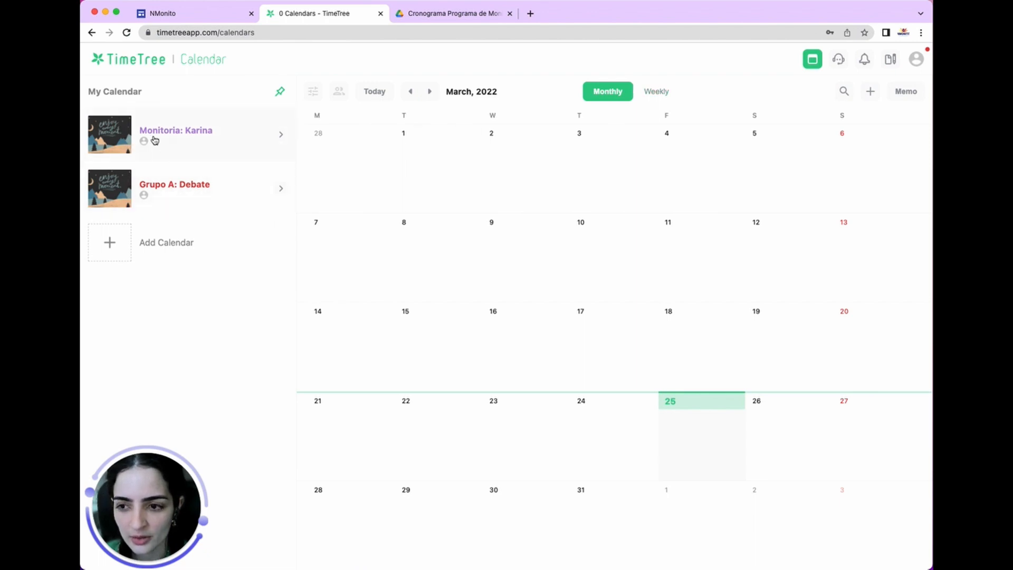
left_click(209, 139)
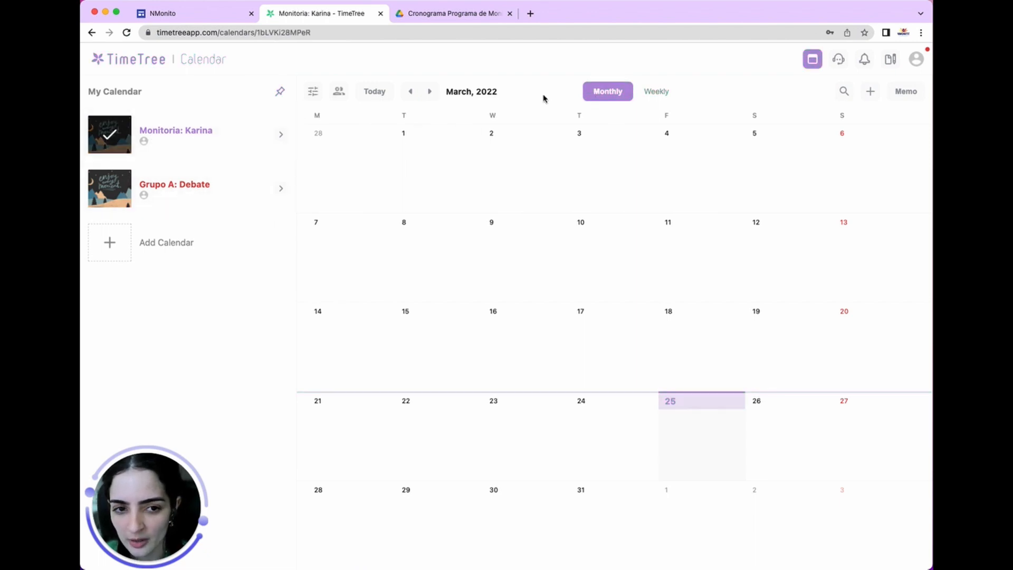
left_click(197, 199)
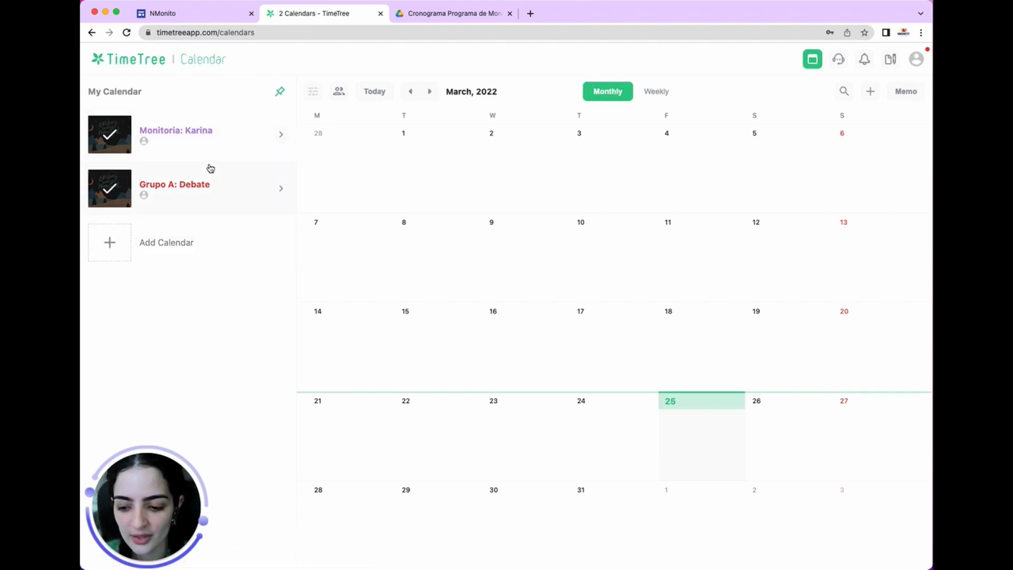
Step: Show only the Grupo A: Debate calendar and permanently delete it through its calendar settings
left_click(197, 135)
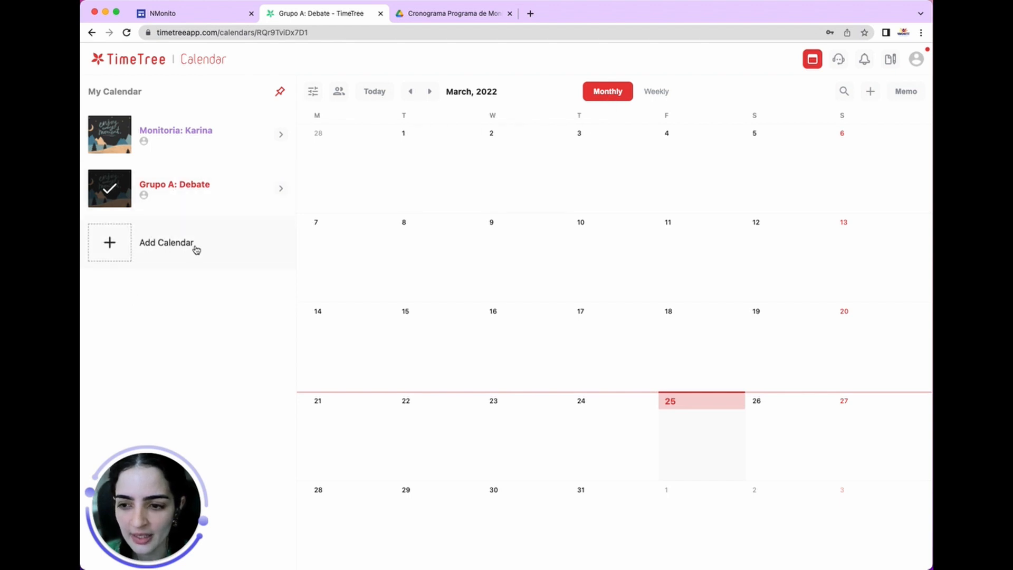
left_click(197, 206)
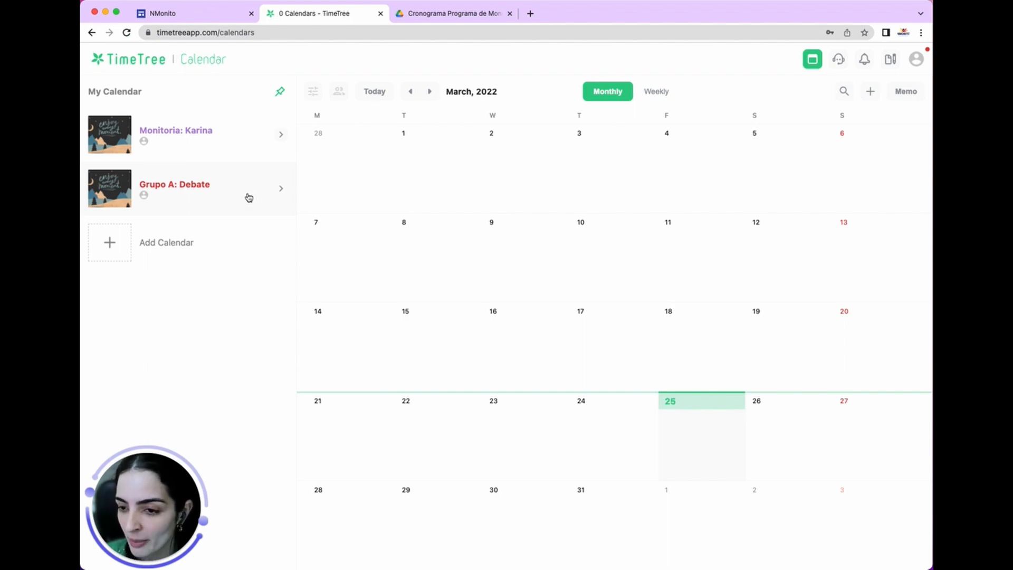
left_click(161, 201)
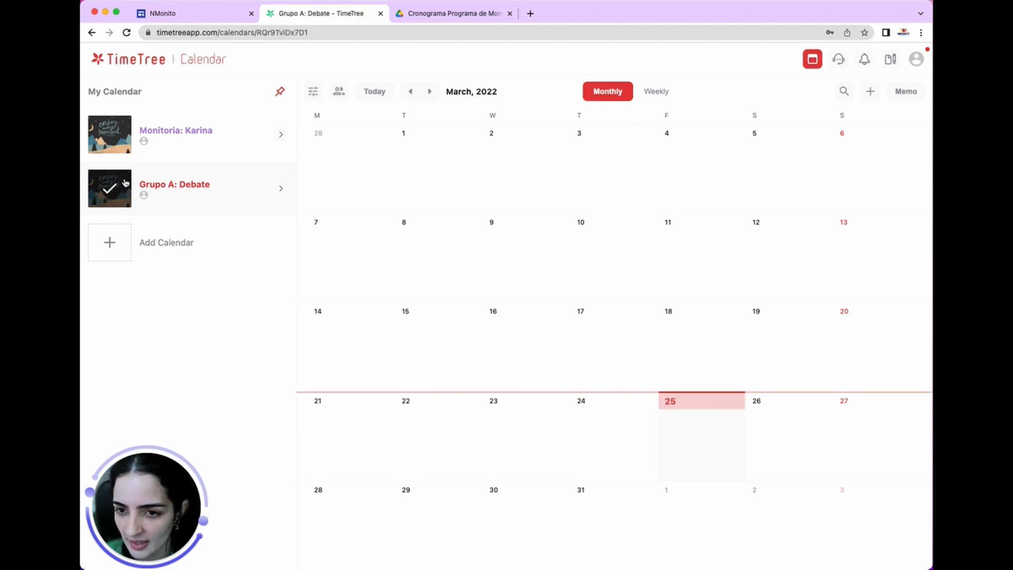
left_click(314, 96)
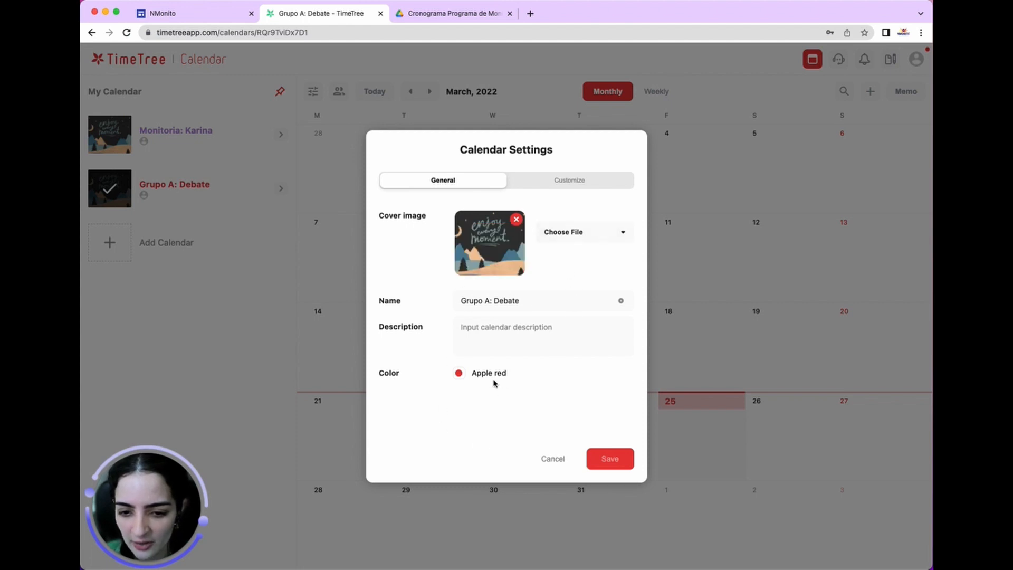
left_click(572, 181)
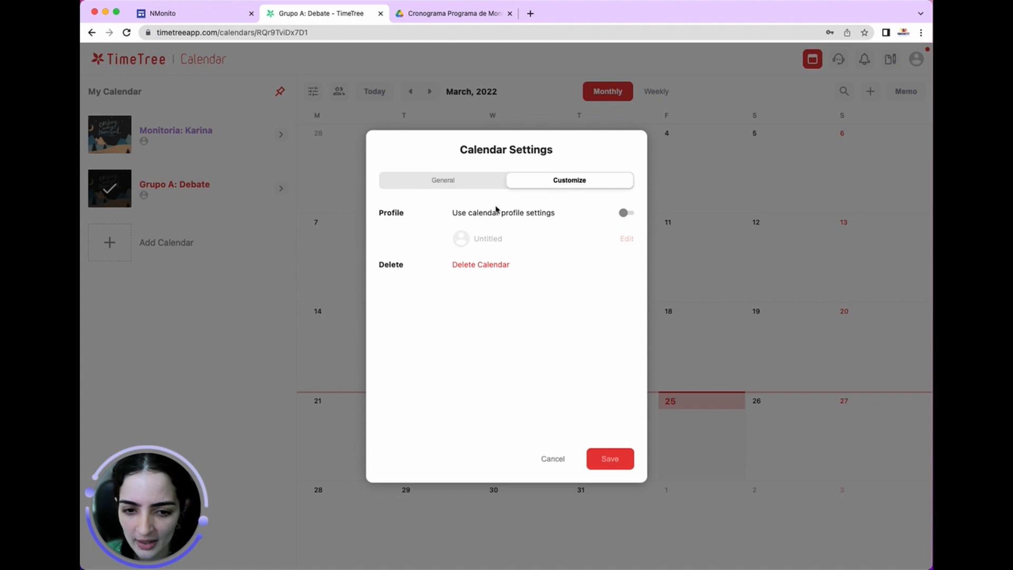
left_click(474, 269)
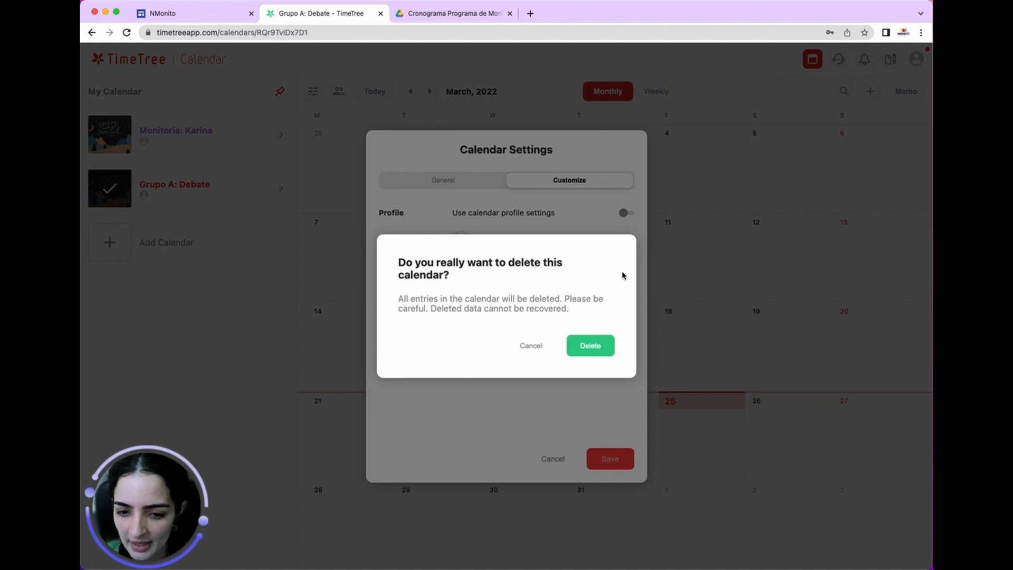
left_click(597, 346)
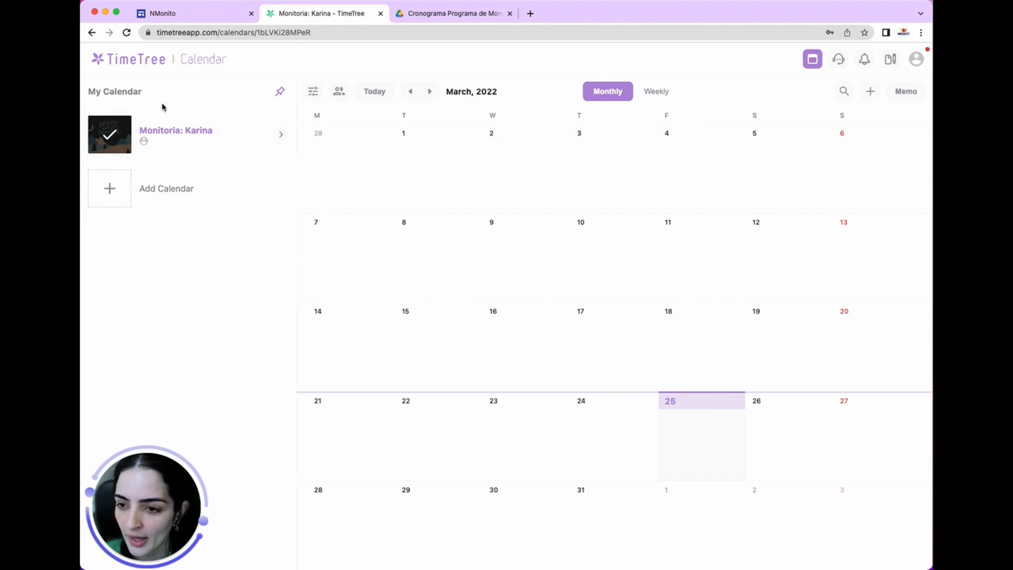
Step: Consult the Cronograma Programa de Monitoria PDF, and preview the Monitoria calendar in the weekly view before returning it to monthly
left_click(193, 141)
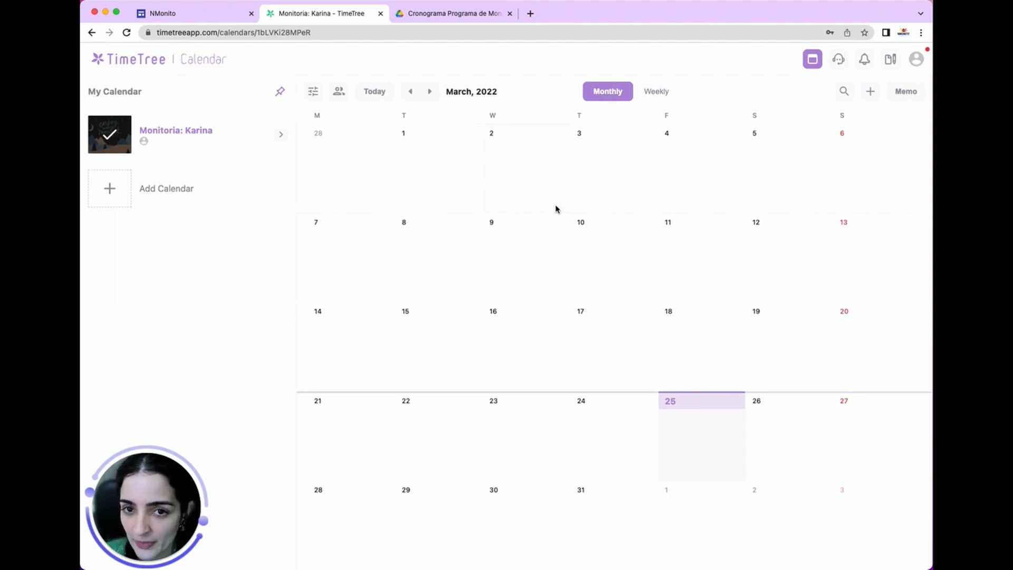
left_click(486, 11)
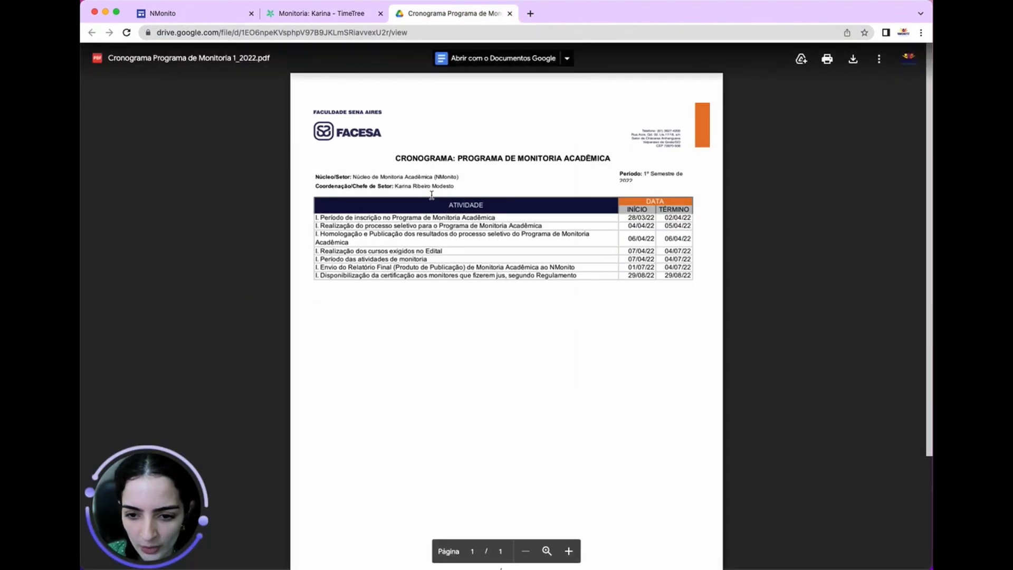
left_click(288, 16)
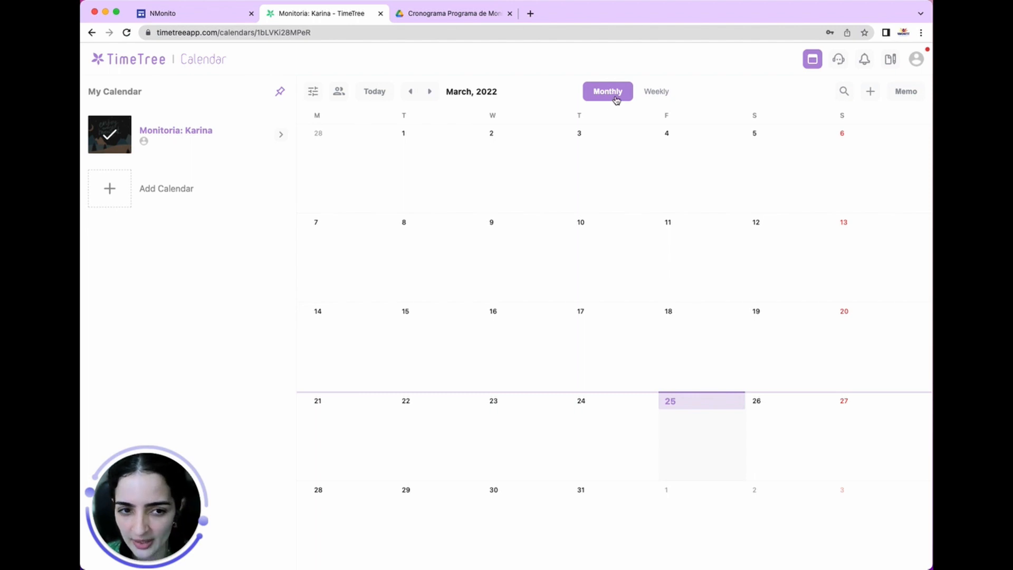
left_click(656, 93)
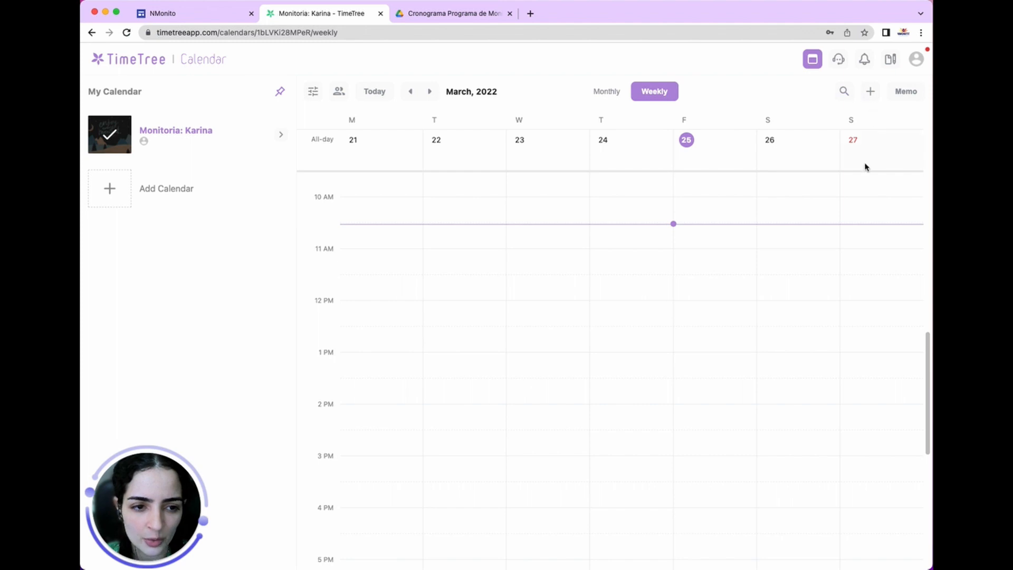
left_click(616, 91)
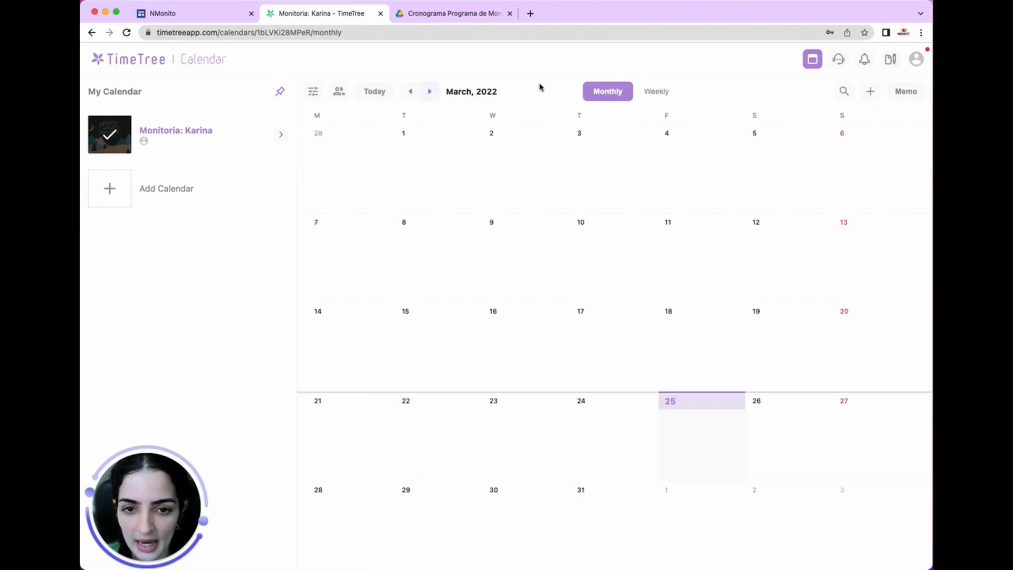
Step: Advance the monthly calendar to April 2022 and check the activity dates in the Cronograma PDF
left_click(433, 94)
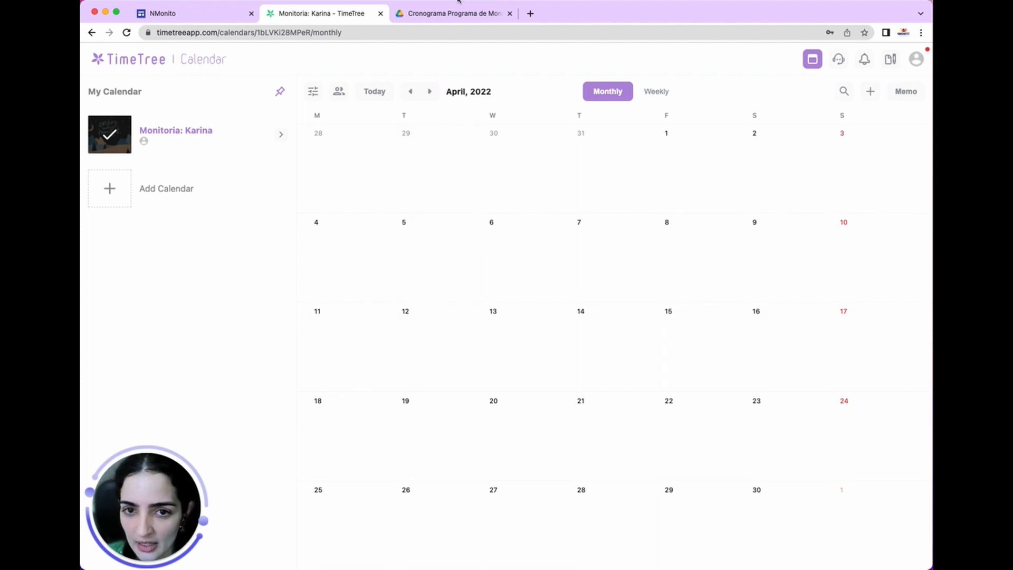
left_click(455, 14)
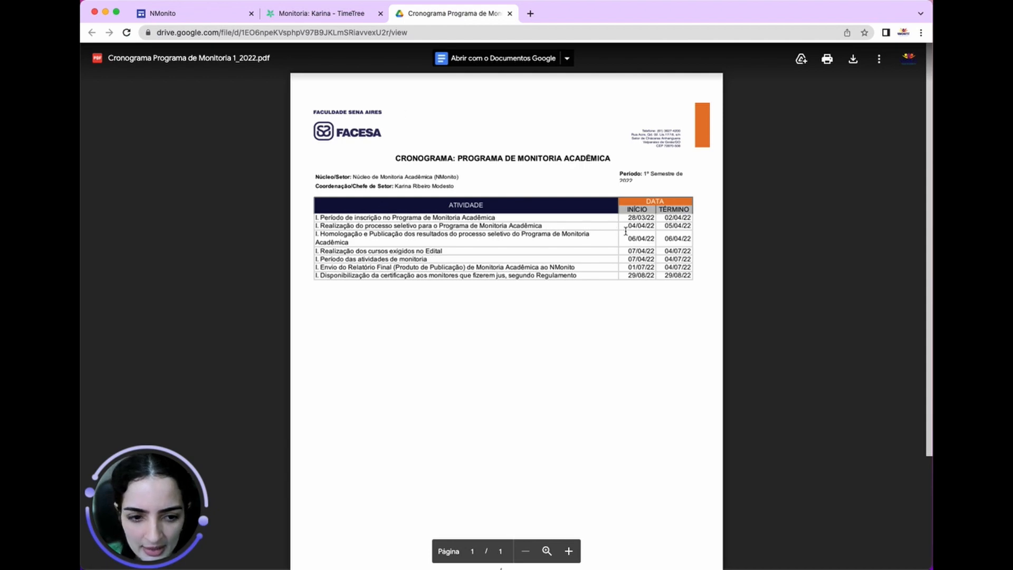
left_click(291, 10)
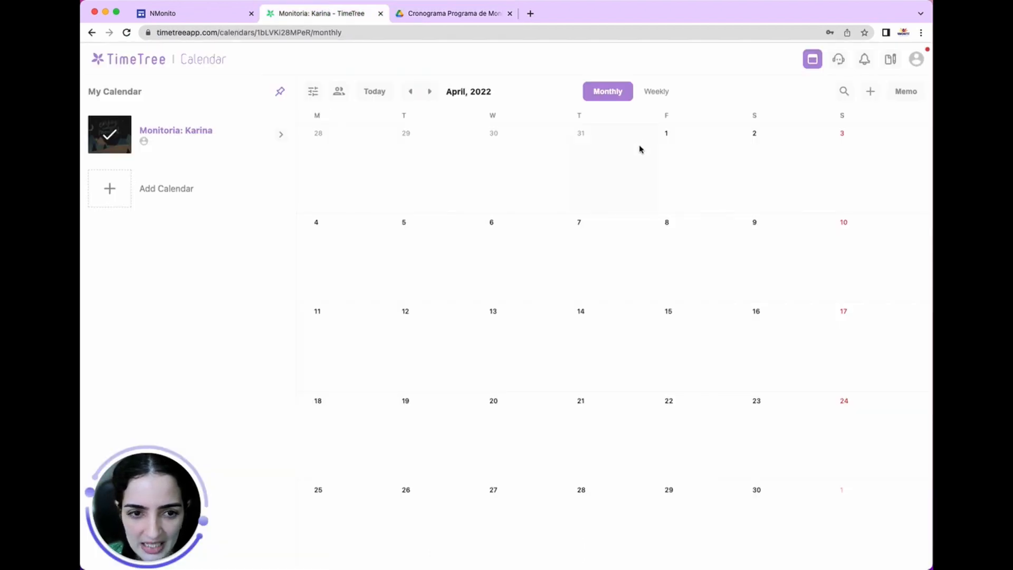
Step: Try to add an event titled "Assistir aos tutorias - NMonito" on April 7, leaving the entry without submitting it
left_click(597, 222)
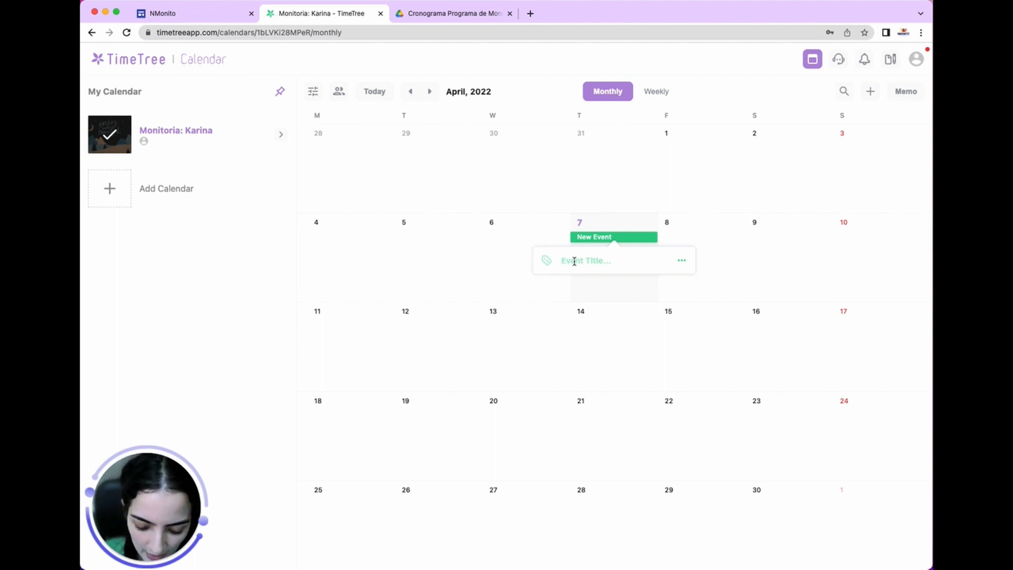
type("Assisti")
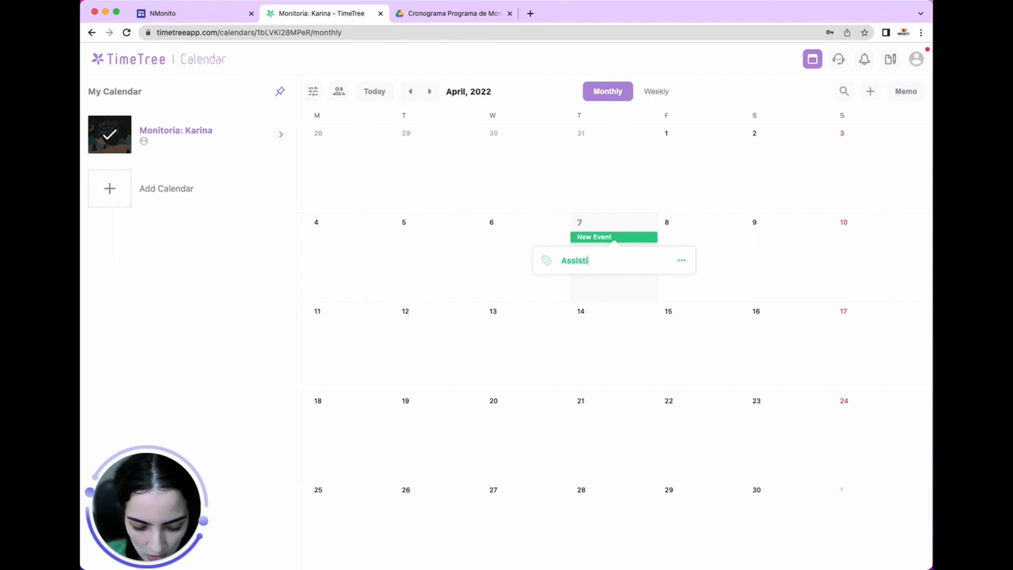
type("r aos t")
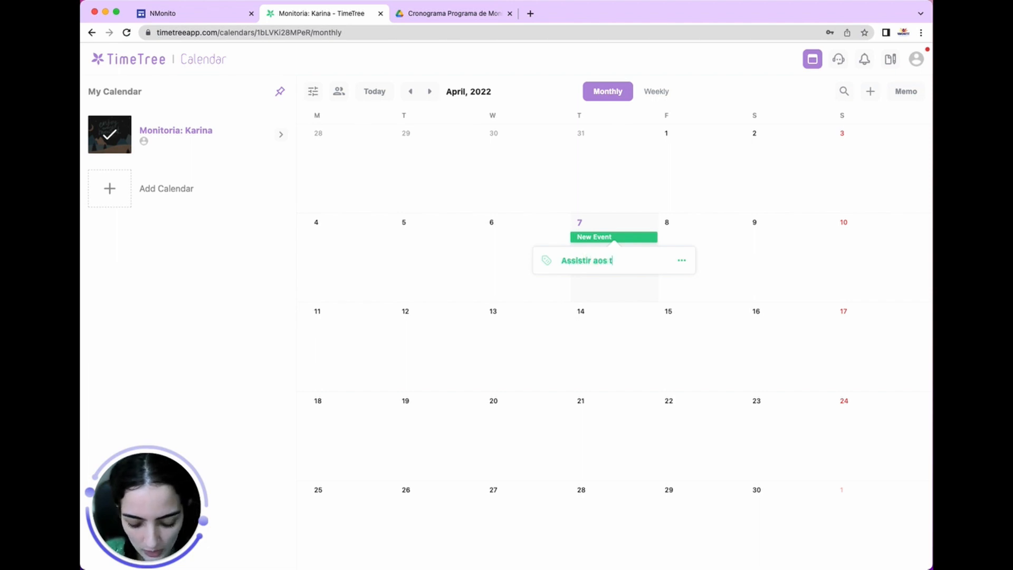
type("utorias")
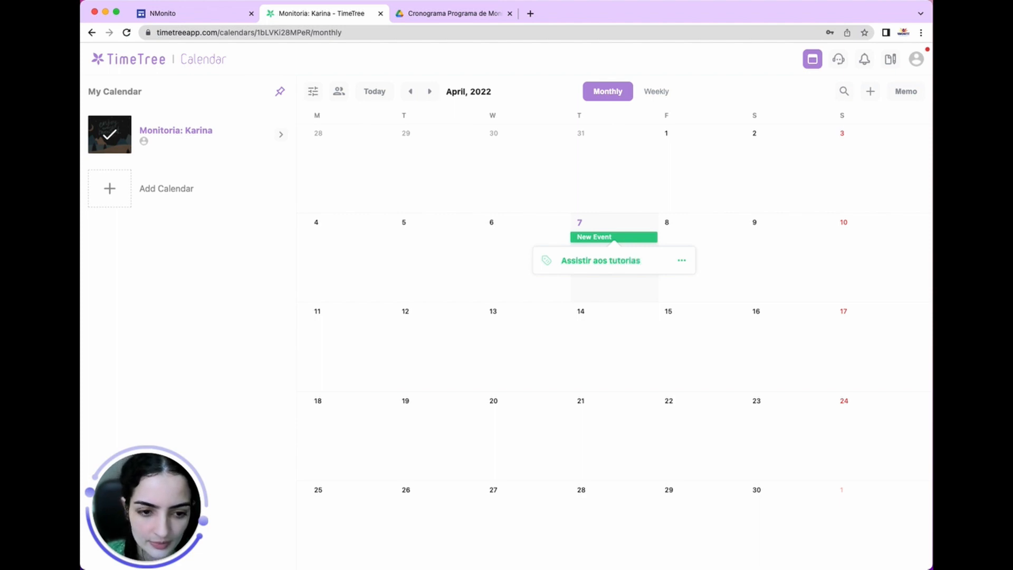
type(" - N")
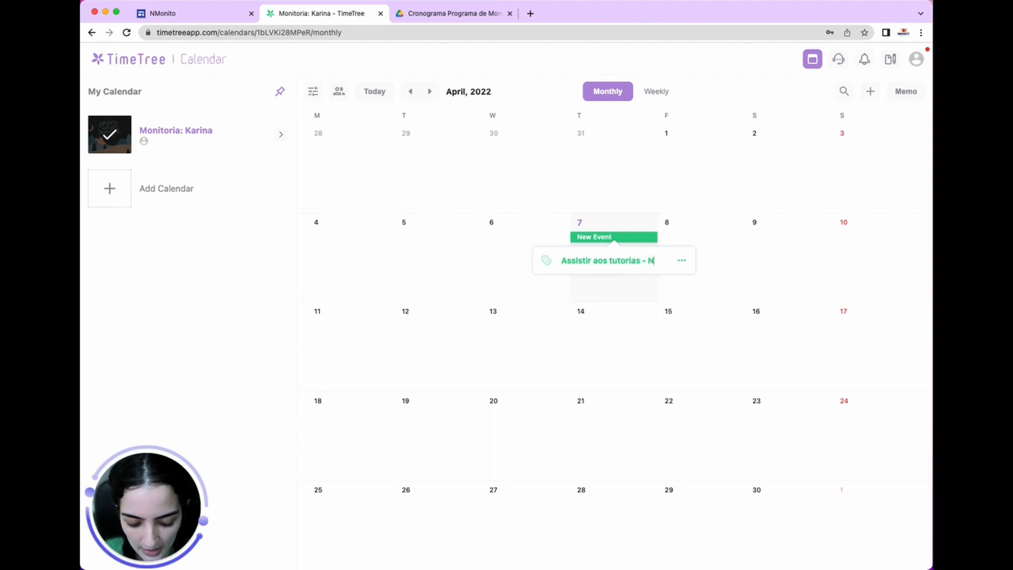
type("Monito")
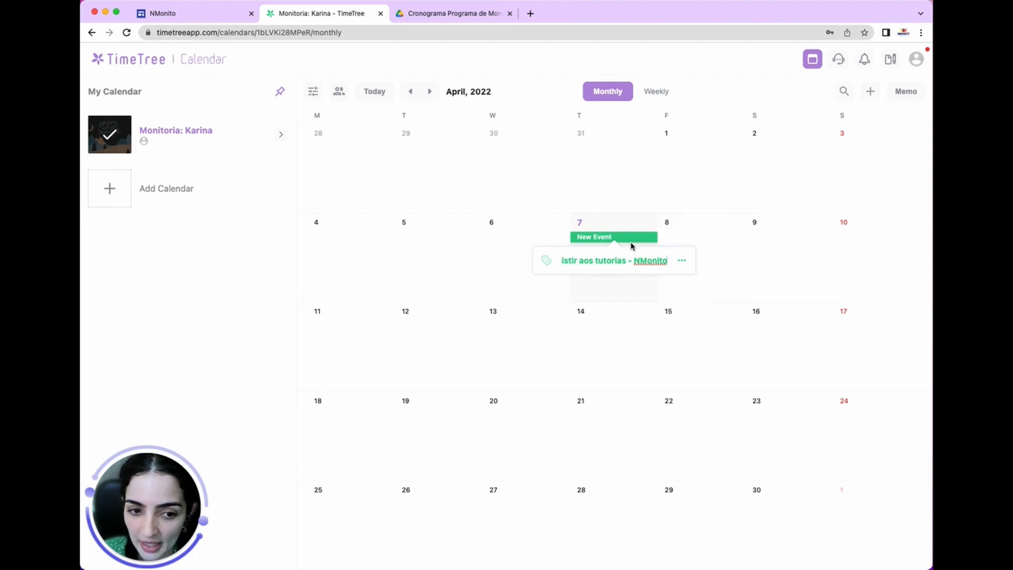
left_click(637, 222)
left_click(730, 254)
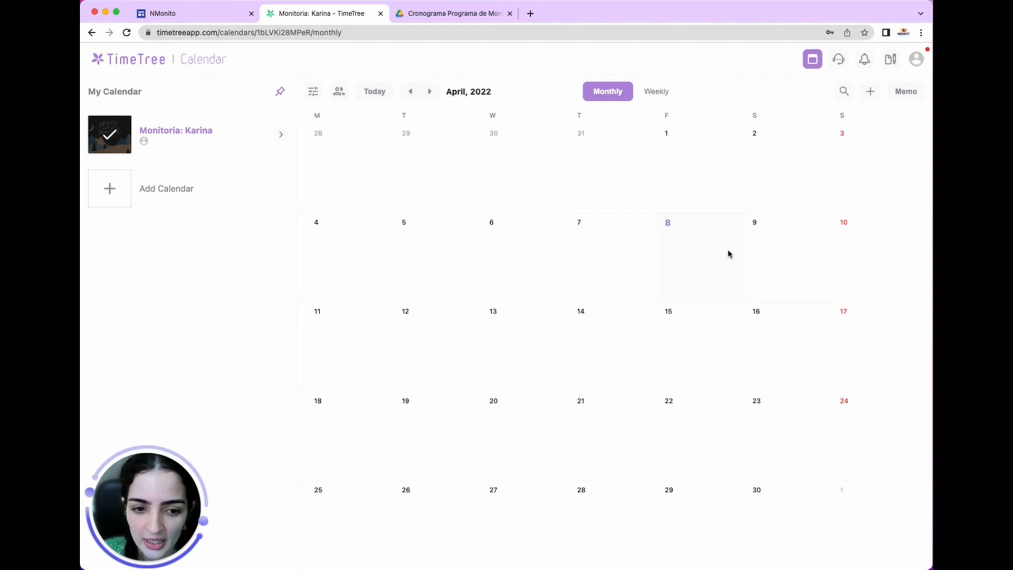
Step: Create an event titled "Assistir aos tutoriais - NMonito" on April 7, 2022
left_click(601, 254)
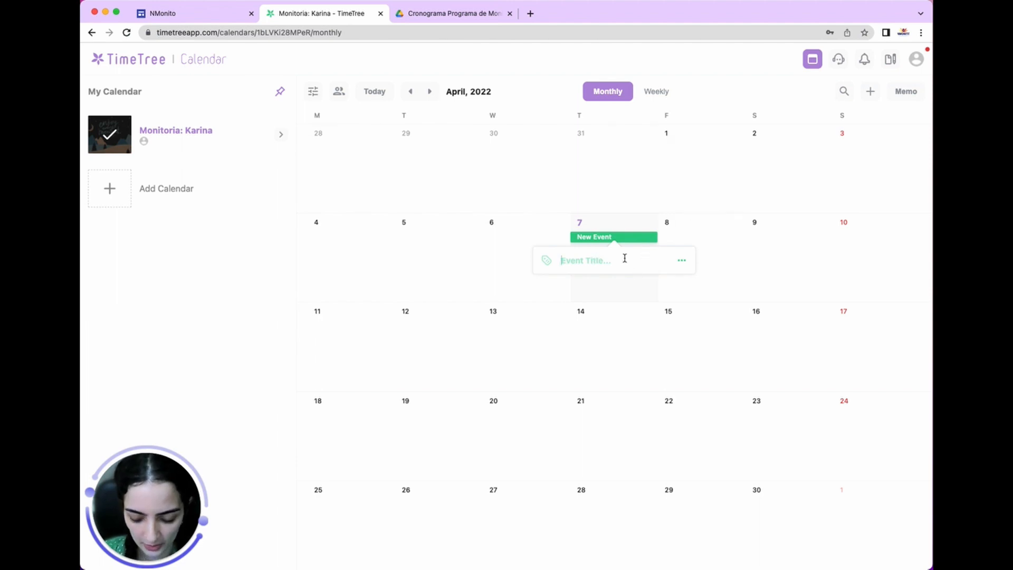
type("Assist")
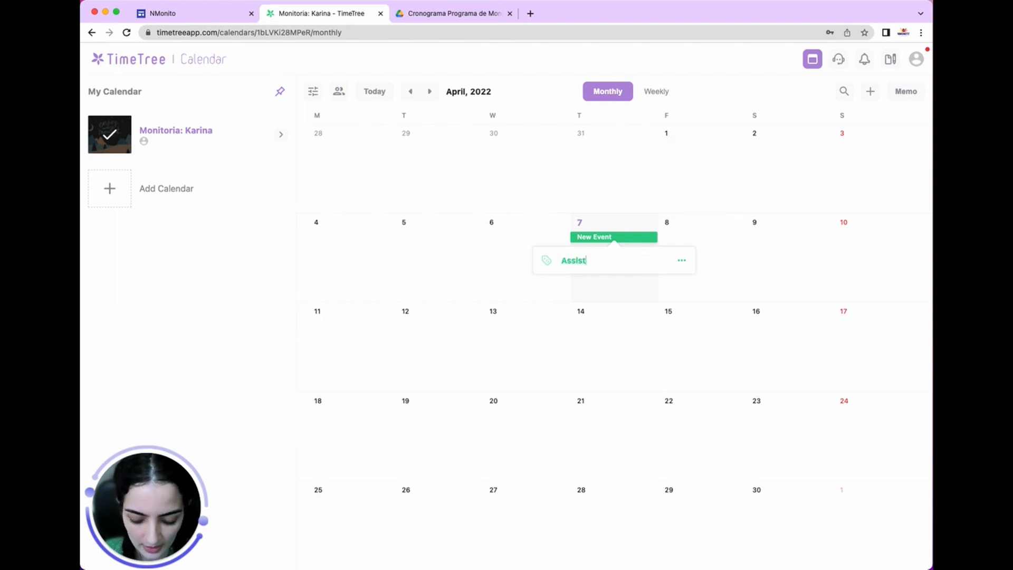
type("ir aos t")
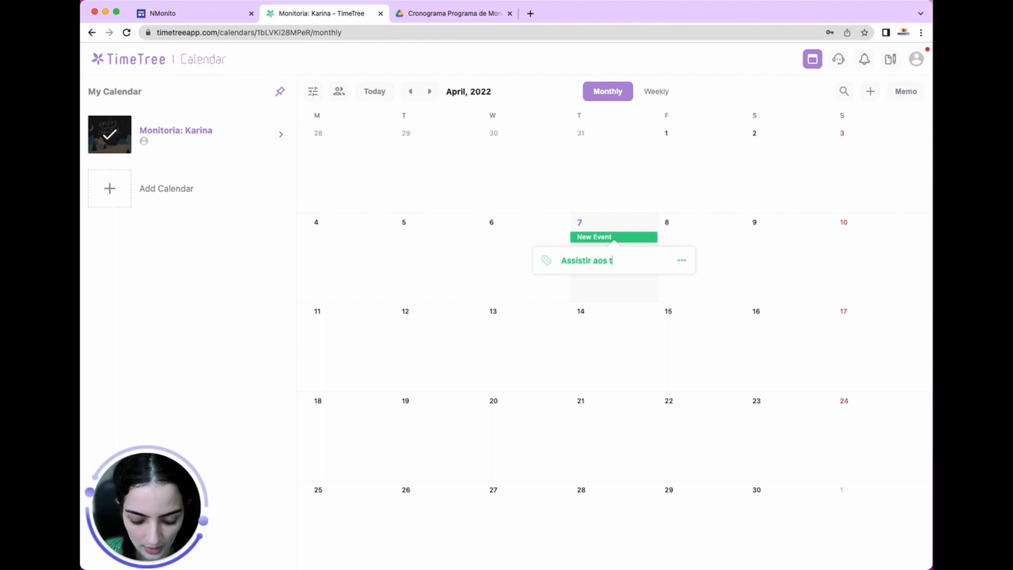
type("utoriais")
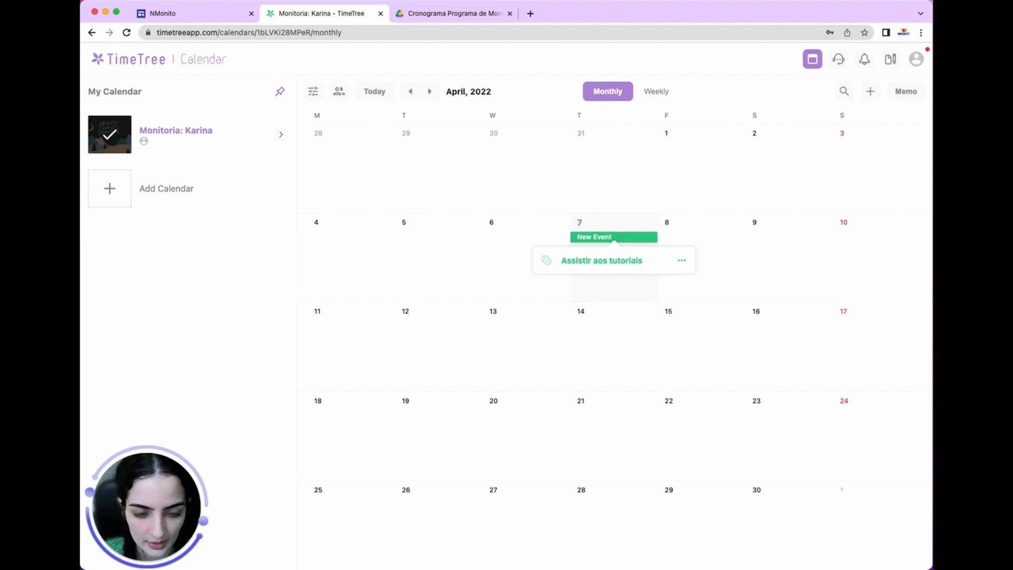
type(" - NMo")
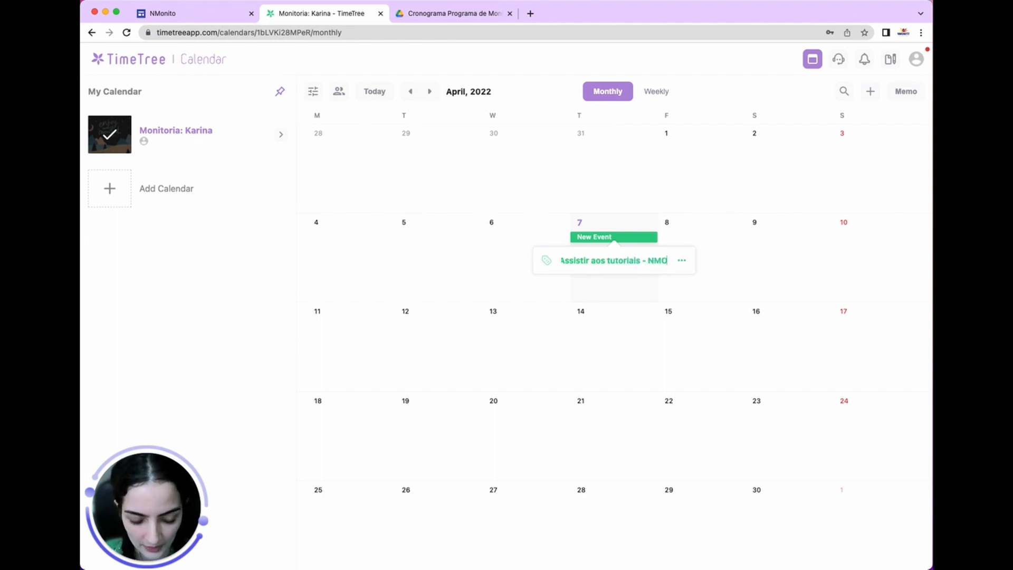
type("n")
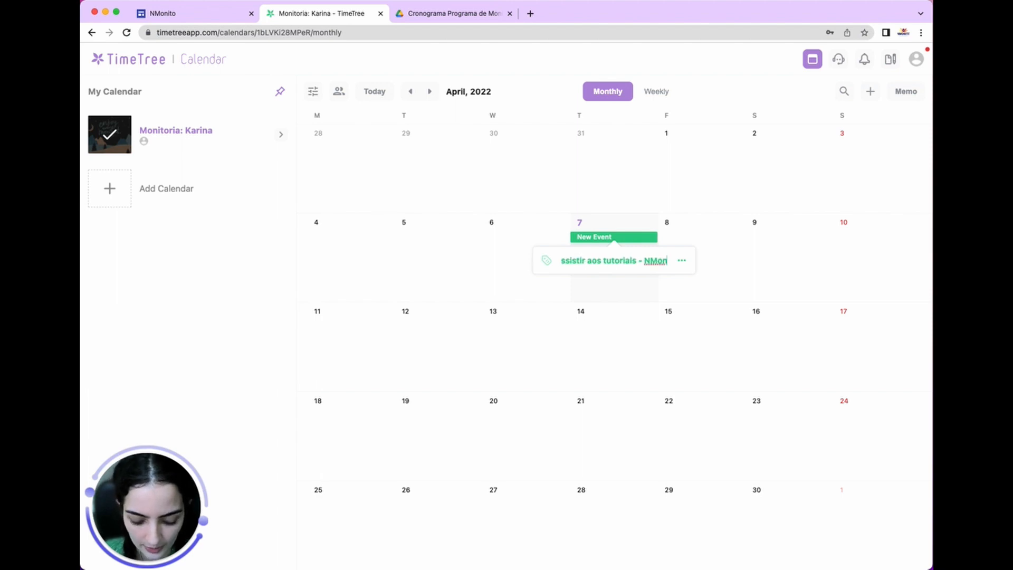
type("ito")
key("Return")
Step: Add a second event titled "teste" on April 7, 2022
left_click(610, 266)
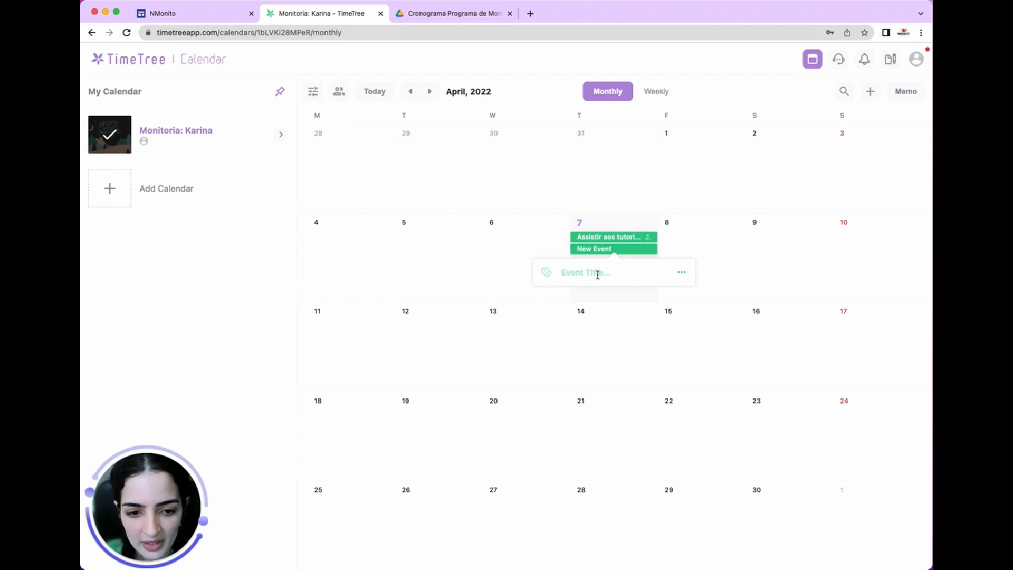
type("teste")
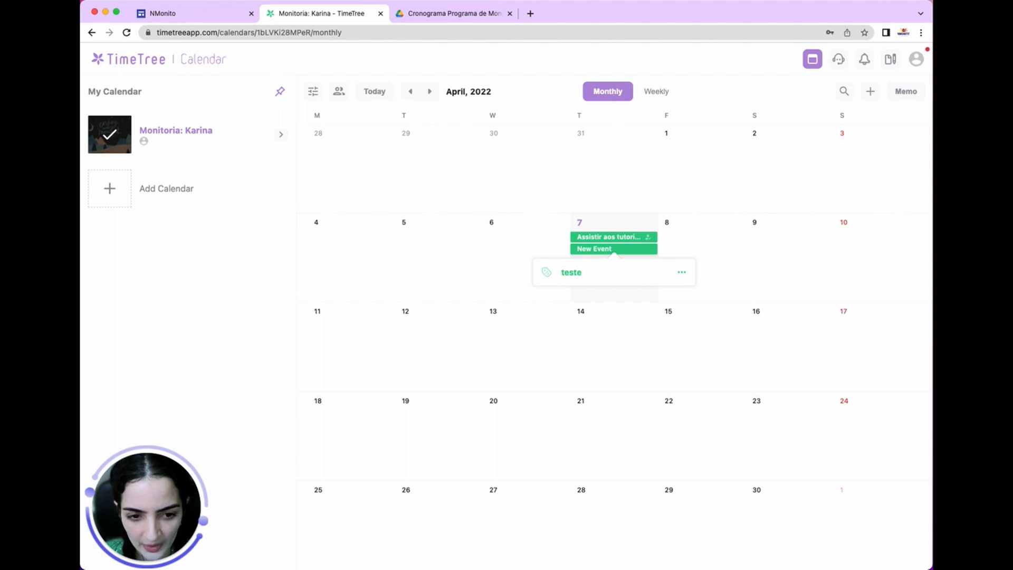
key("Escape")
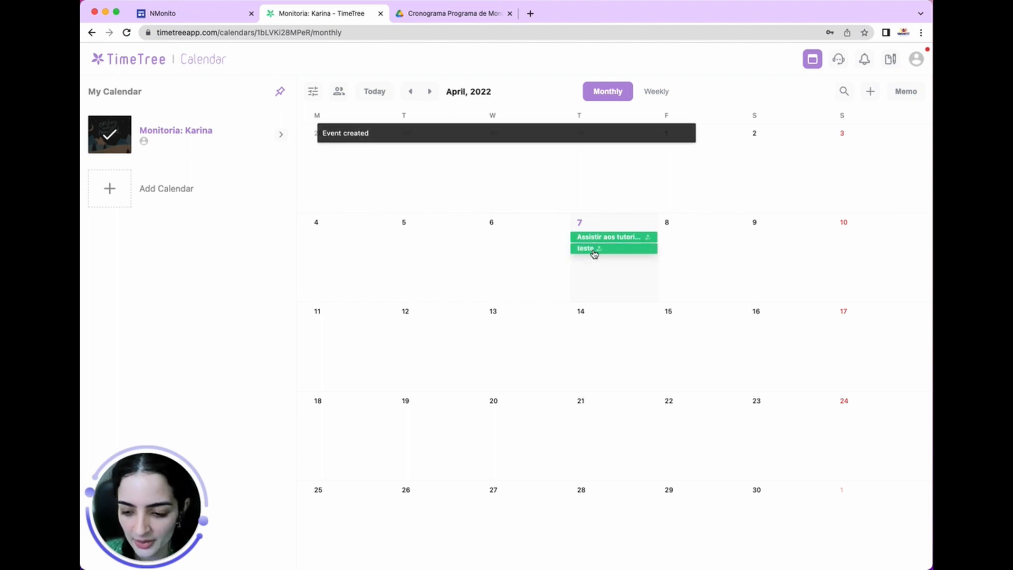
Step: Delete the "teste" event on April 7, 2022, confirming the deletion
left_click(628, 250)
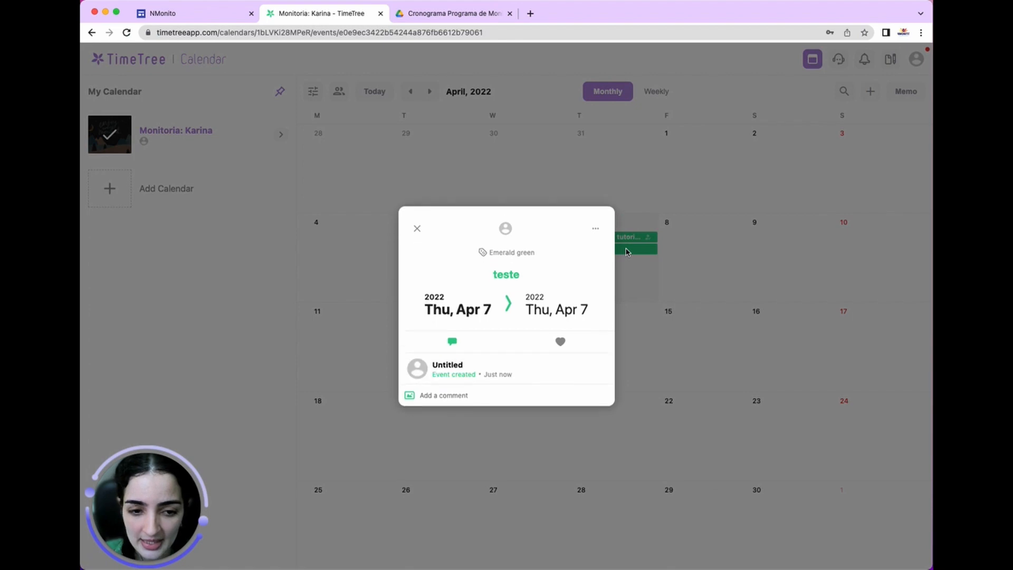
left_click(417, 228)
left_click(629, 250)
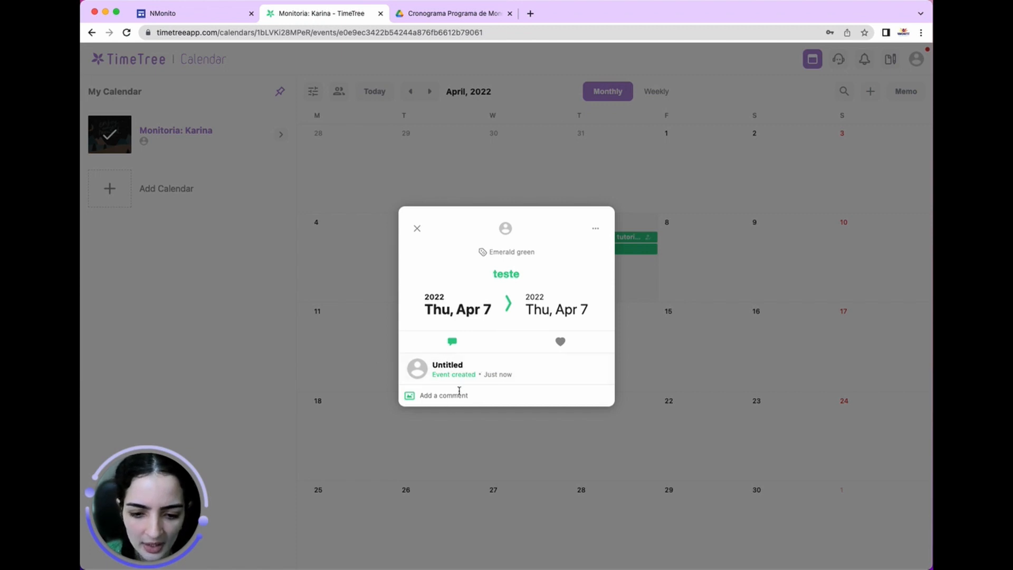
left_click(596, 230)
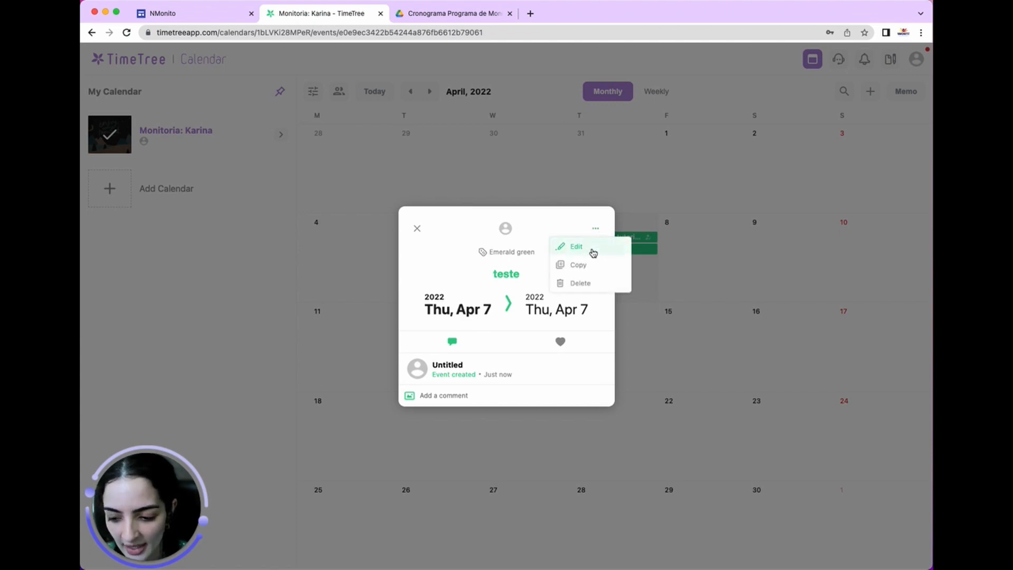
left_click(586, 284)
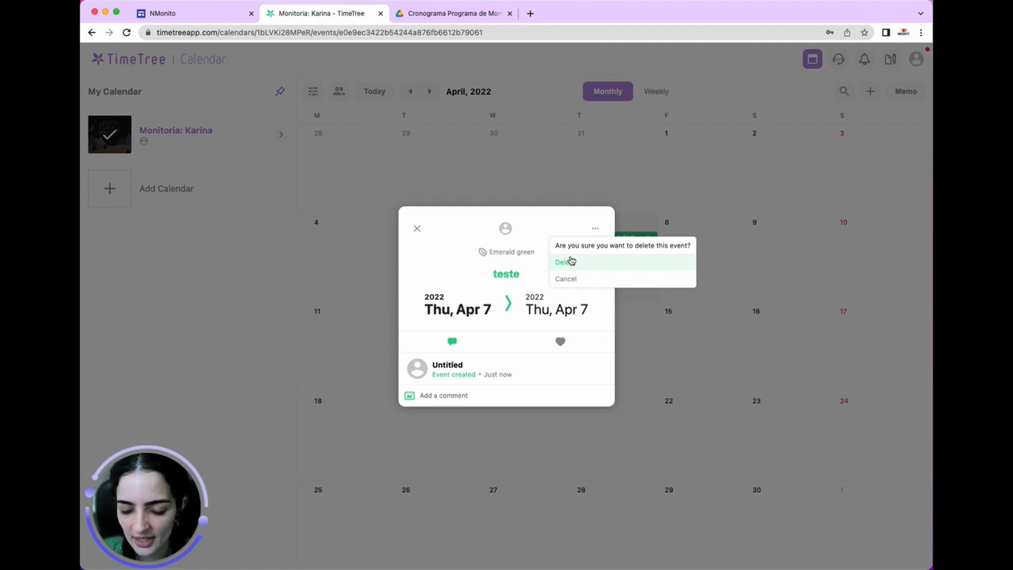
left_click(594, 265)
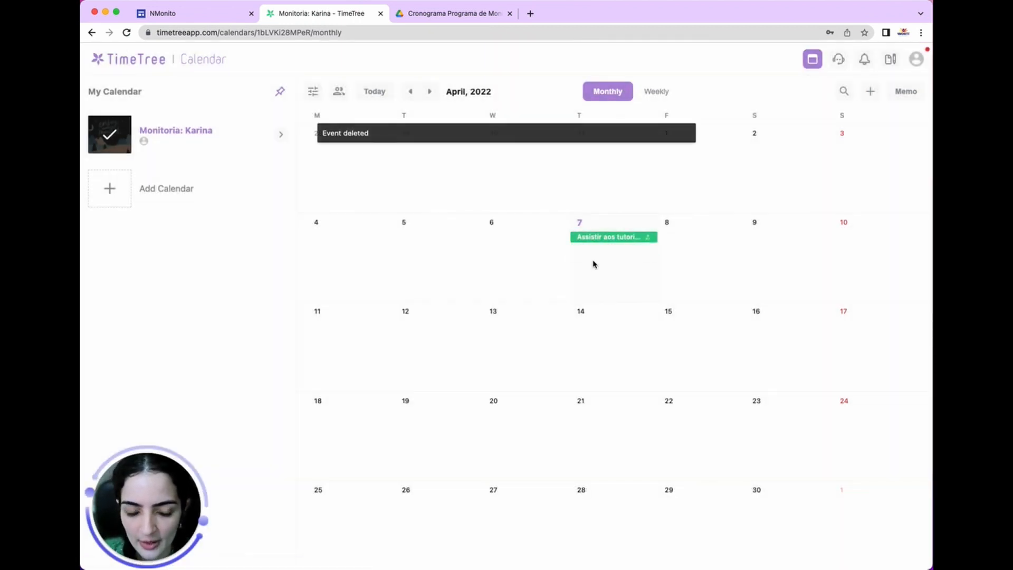
Step: Post the comment "na página institucional" on the "Assistir aos tutoriais - NMonito" event and review it in the event details
left_click(594, 237)
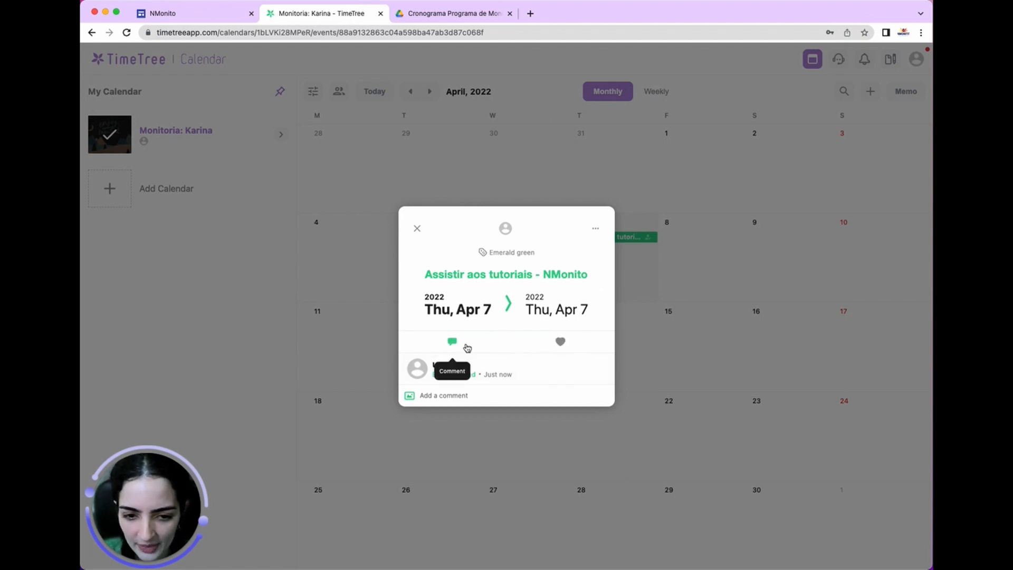
left_click(472, 398)
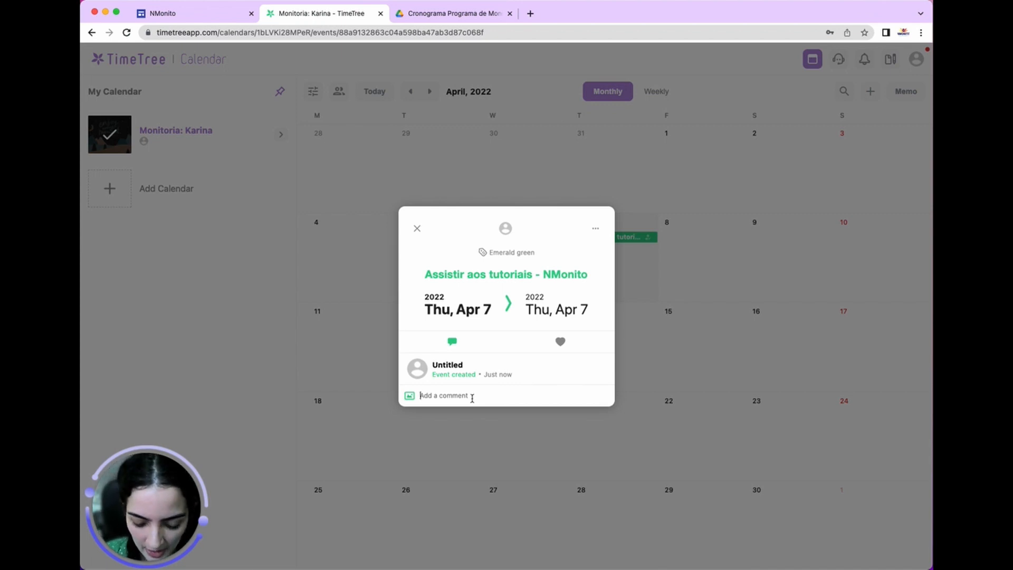
type("na")
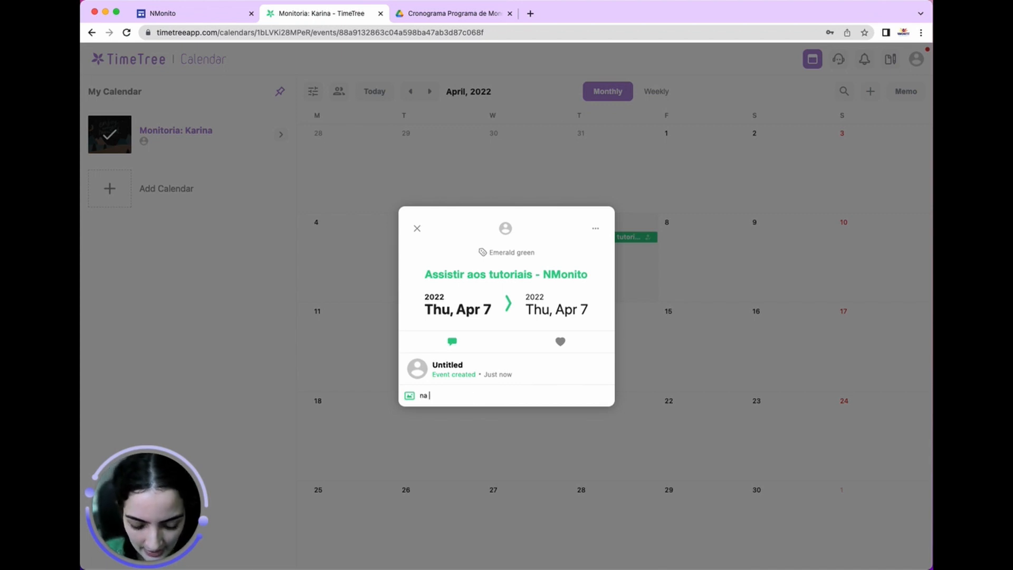
type(" página in")
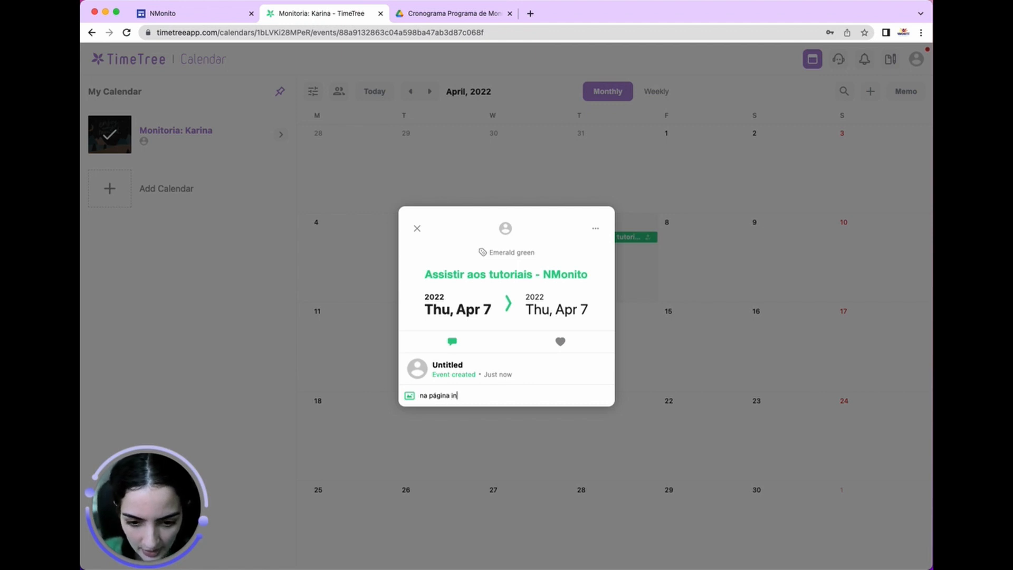
type("stitucional")
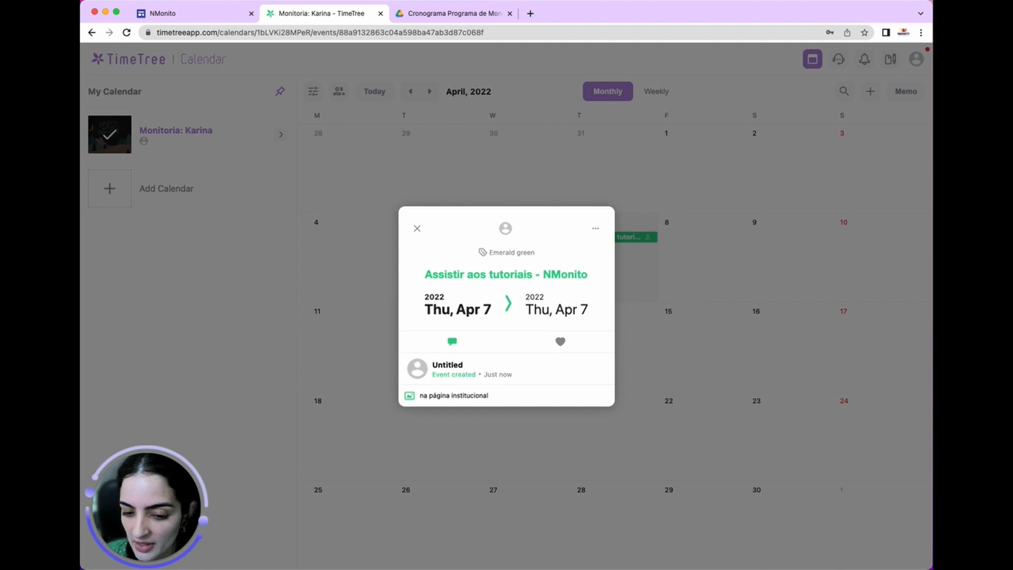
key("Return")
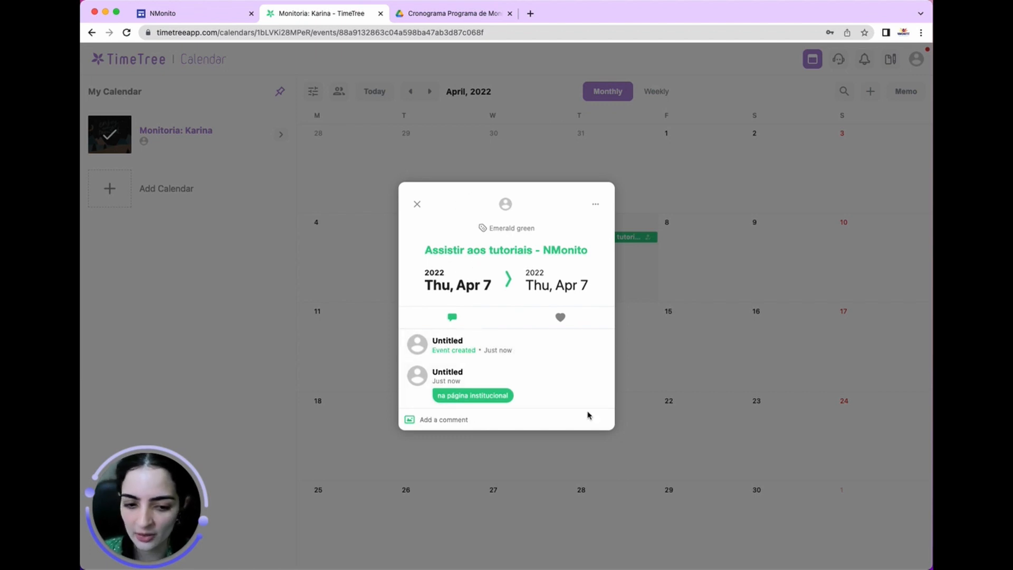
left_click(660, 295)
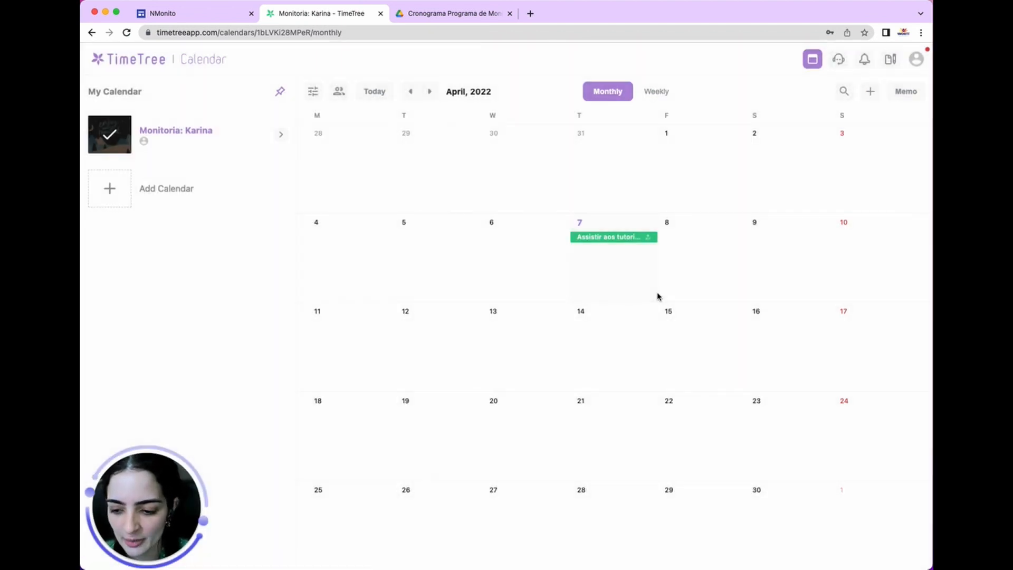
left_click(629, 243)
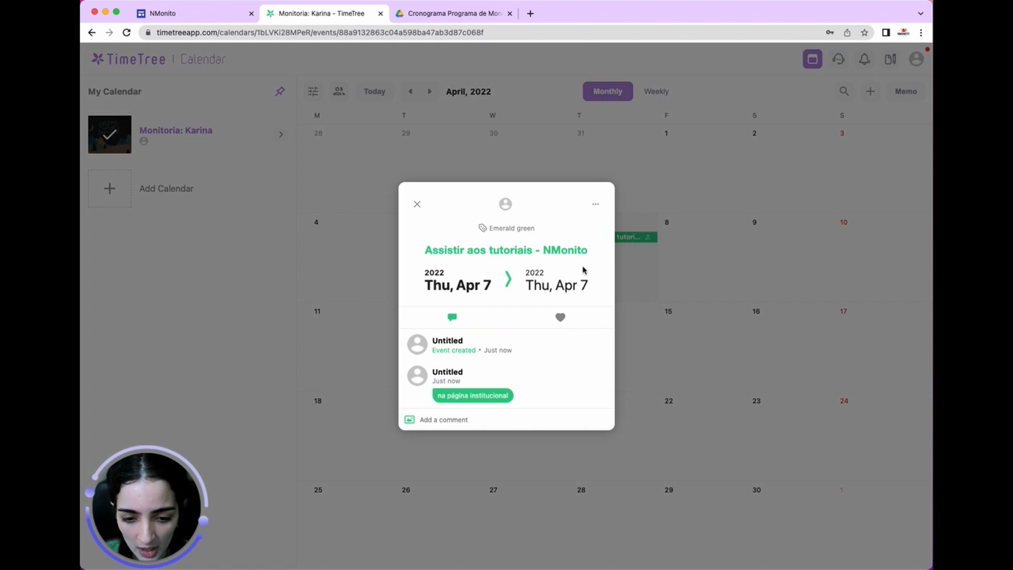
left_click(467, 441)
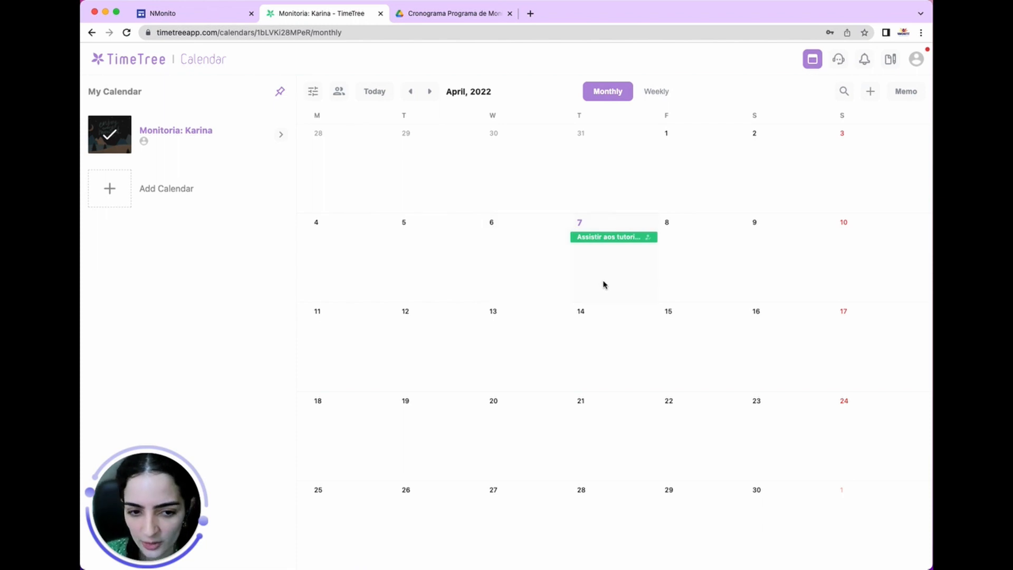
Step: Edit the "Assistir aos tutoriais - NMonito" event and set its end date to April 8, 2022
left_click(607, 237)
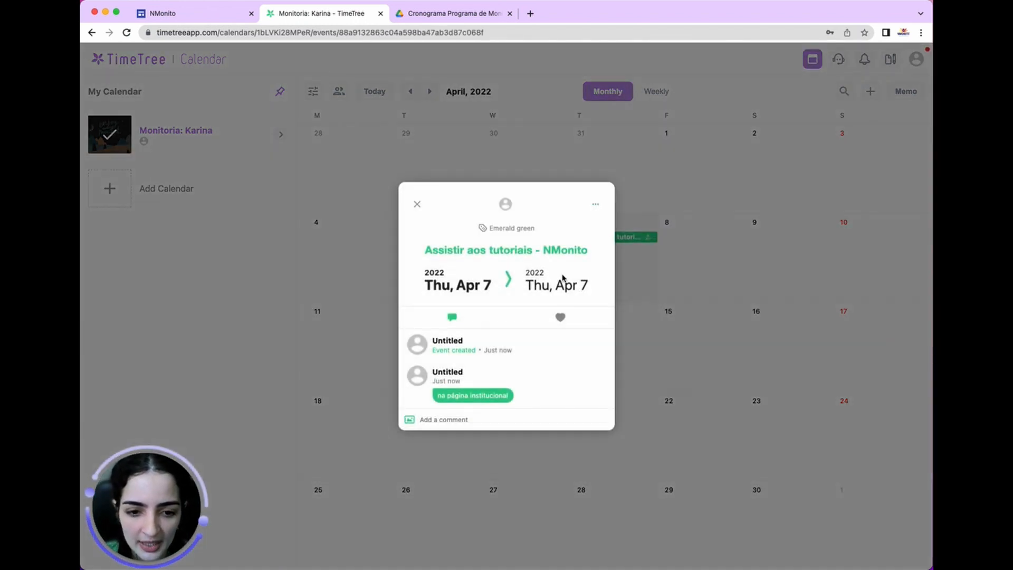
left_click(596, 206)
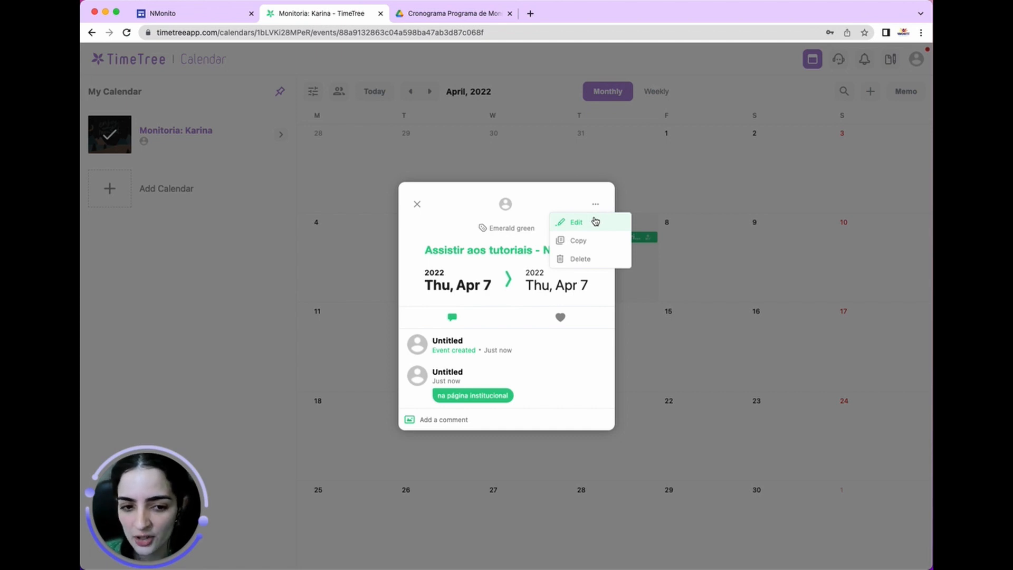
left_click(596, 222)
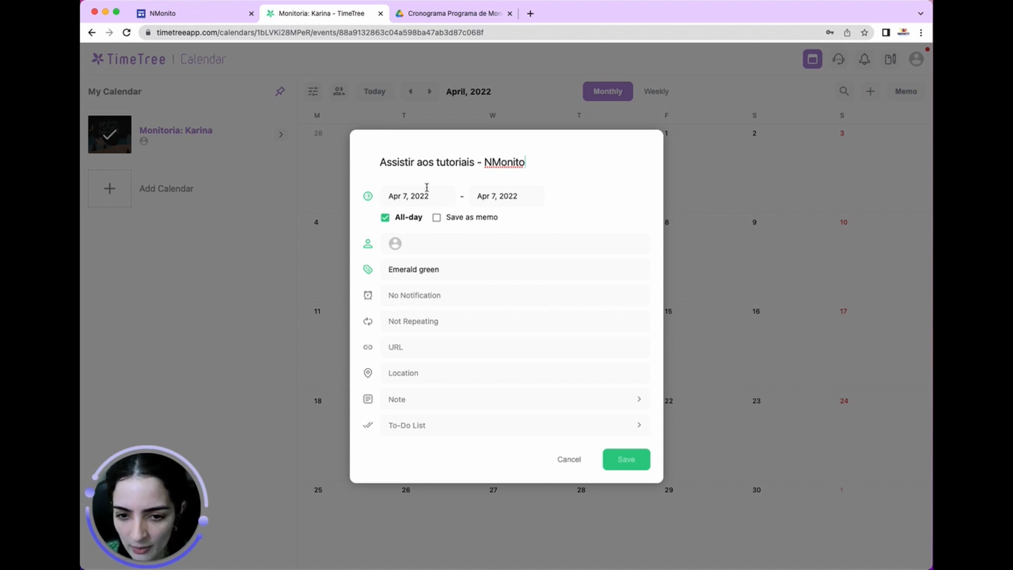
left_click(494, 196)
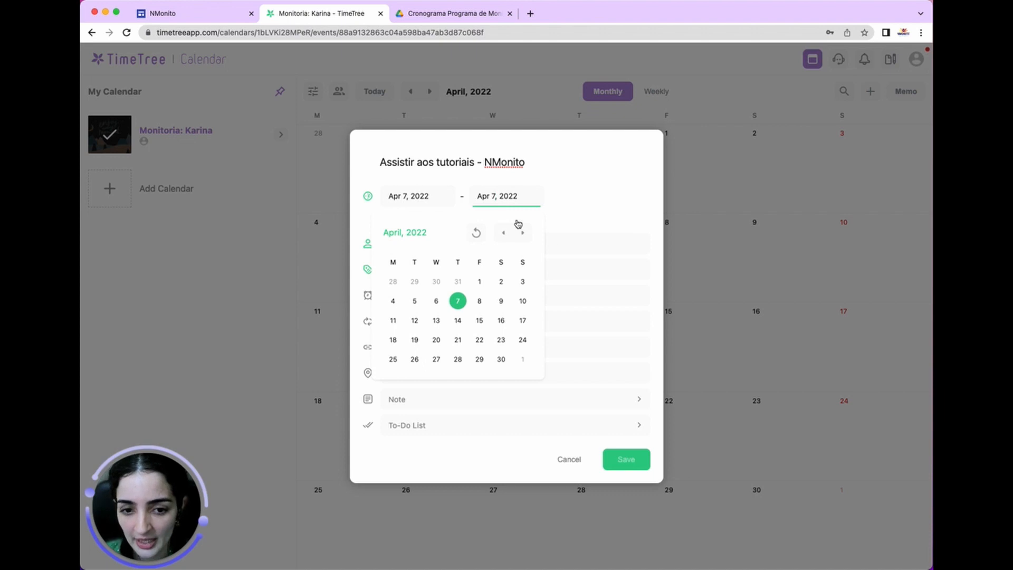
left_click(481, 301)
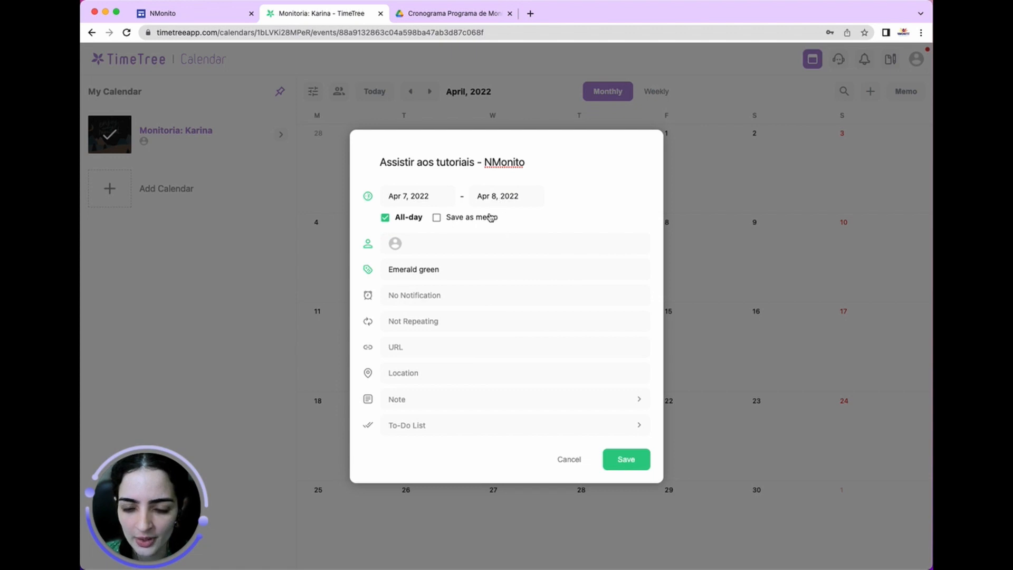
Step: View the event's participant list, try the Modern cyan label and restore the Emerald green label
left_click(427, 242)
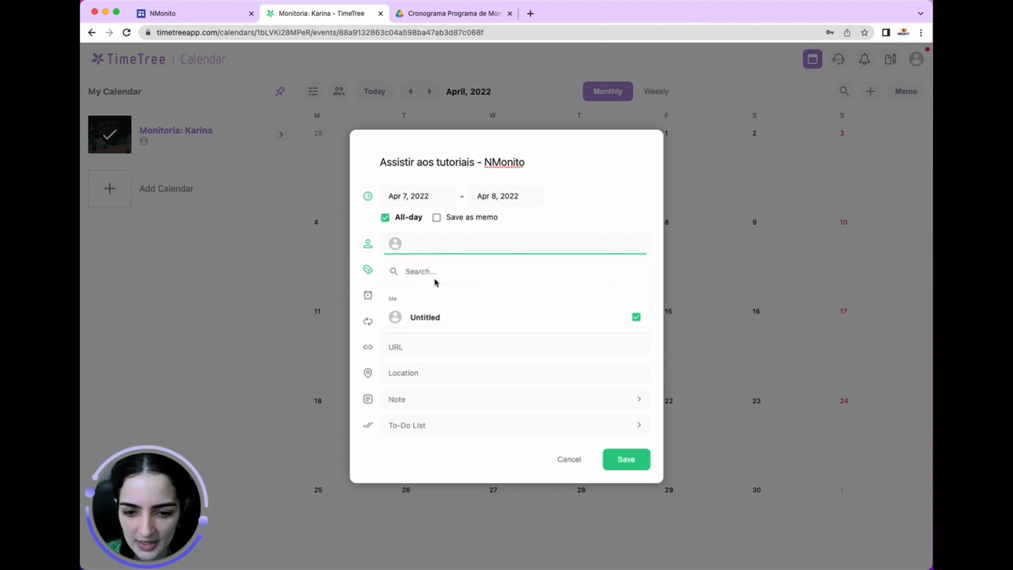
left_click(605, 194)
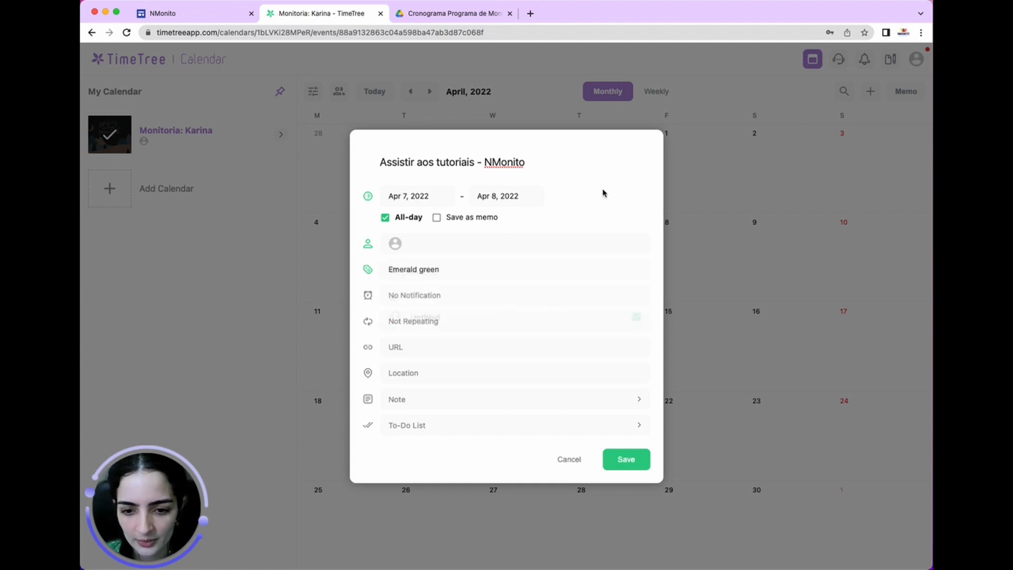
left_click(473, 269)
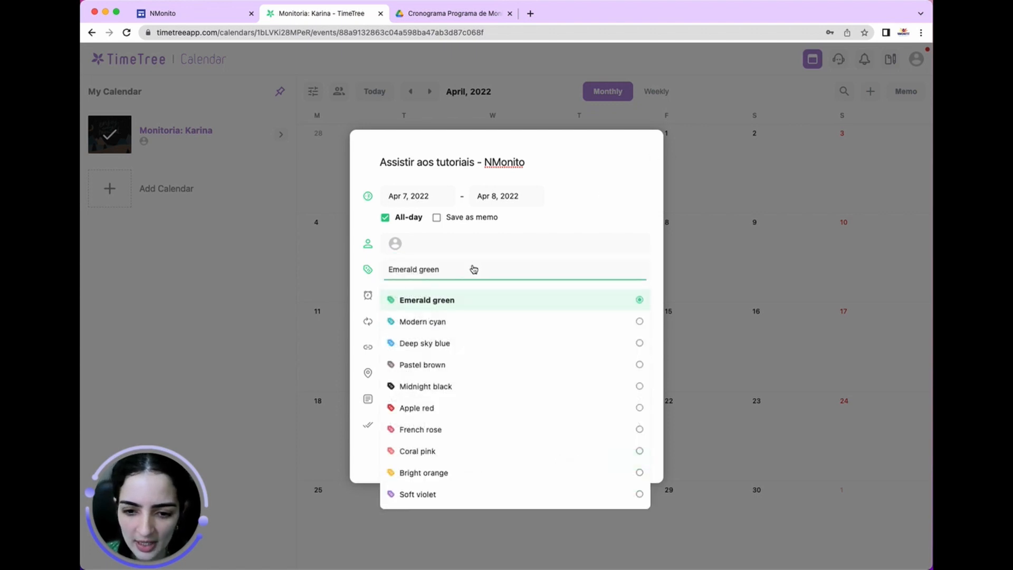
left_click(463, 324)
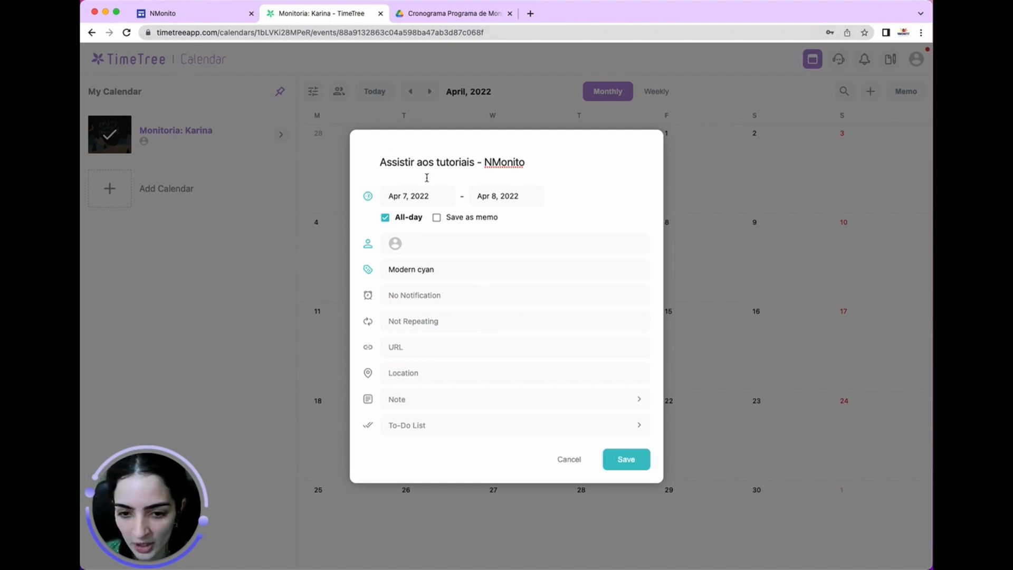
left_click(429, 274)
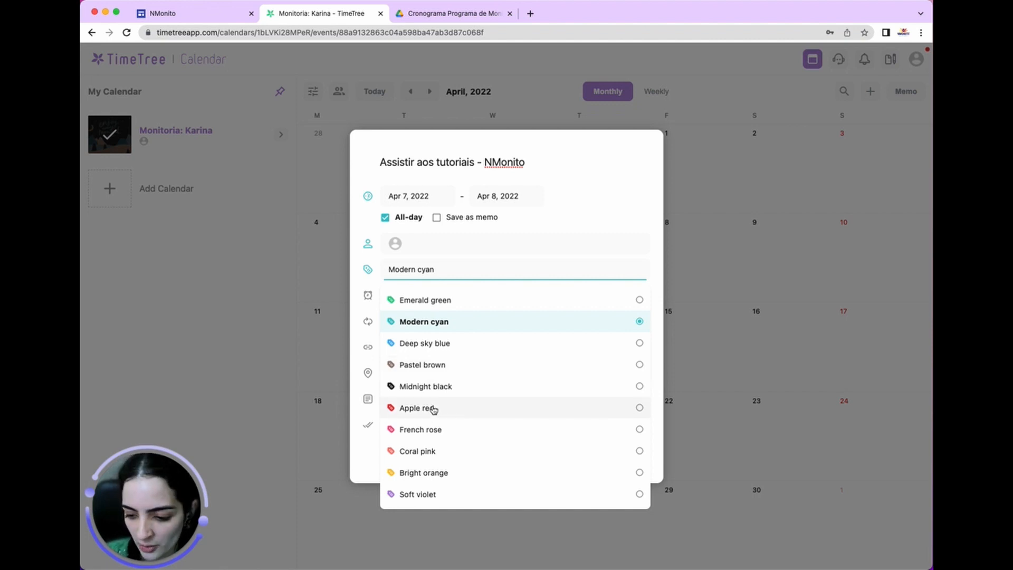
left_click(437, 301)
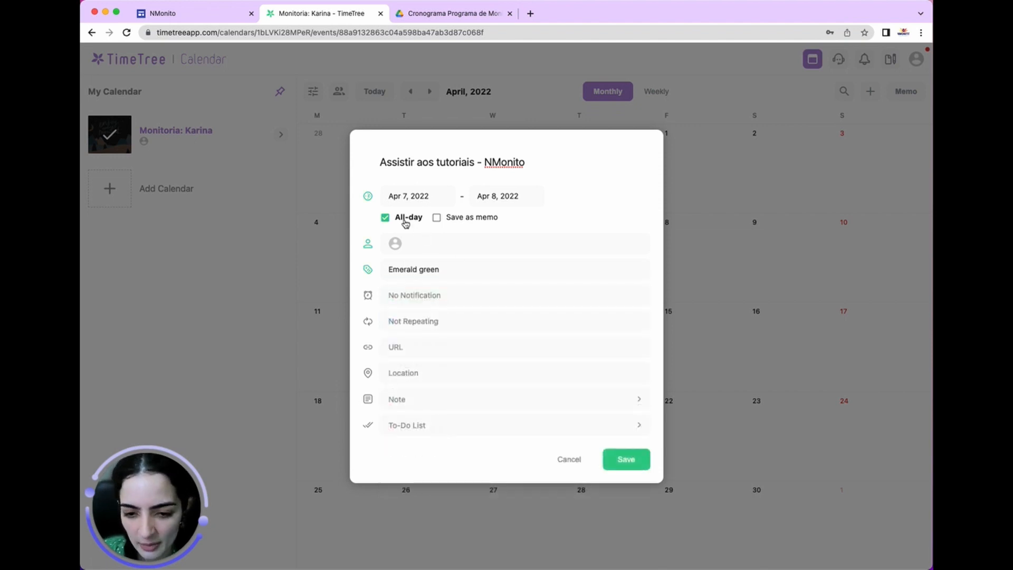
Step: Add a notification 1 day before the event and look at the available timing units
left_click(417, 295)
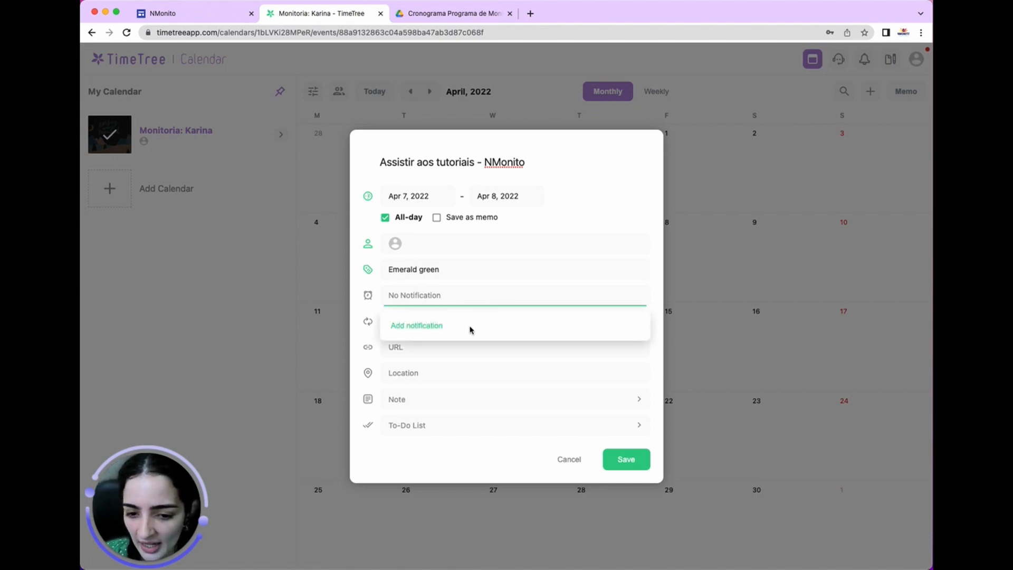
left_click(466, 297)
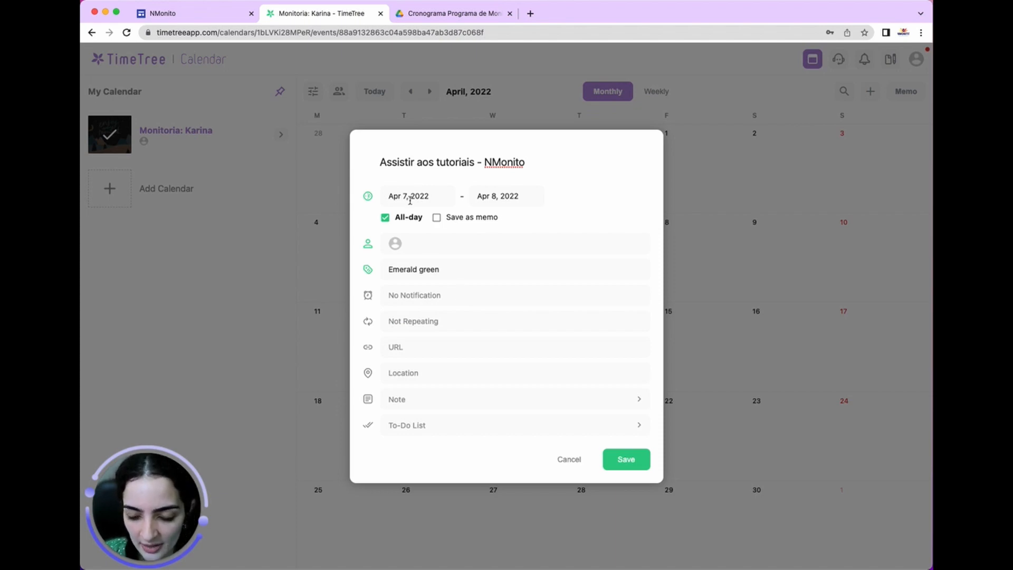
left_click(430, 295)
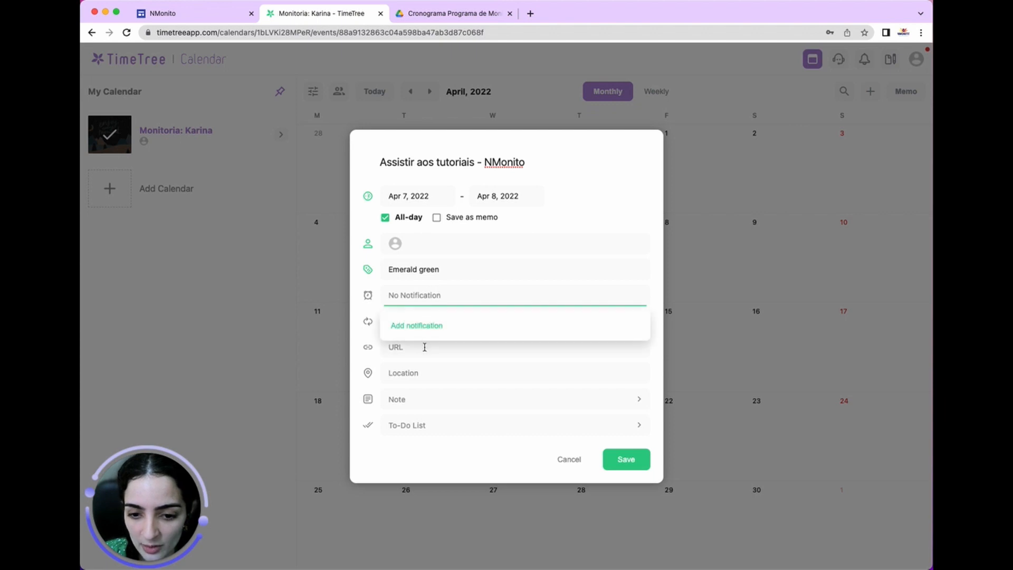
left_click(421, 326)
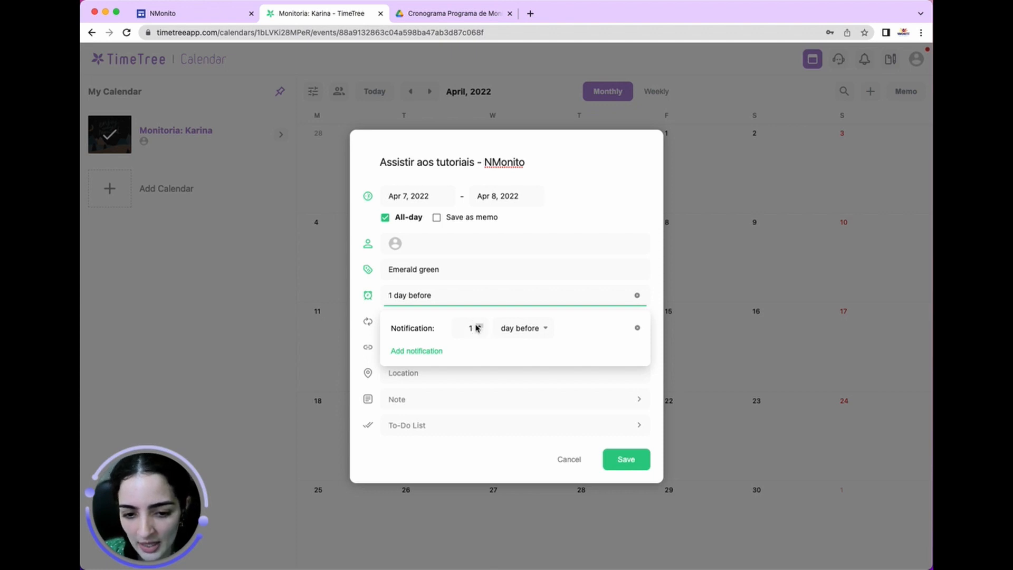
left_click(477, 326)
left_click(481, 331)
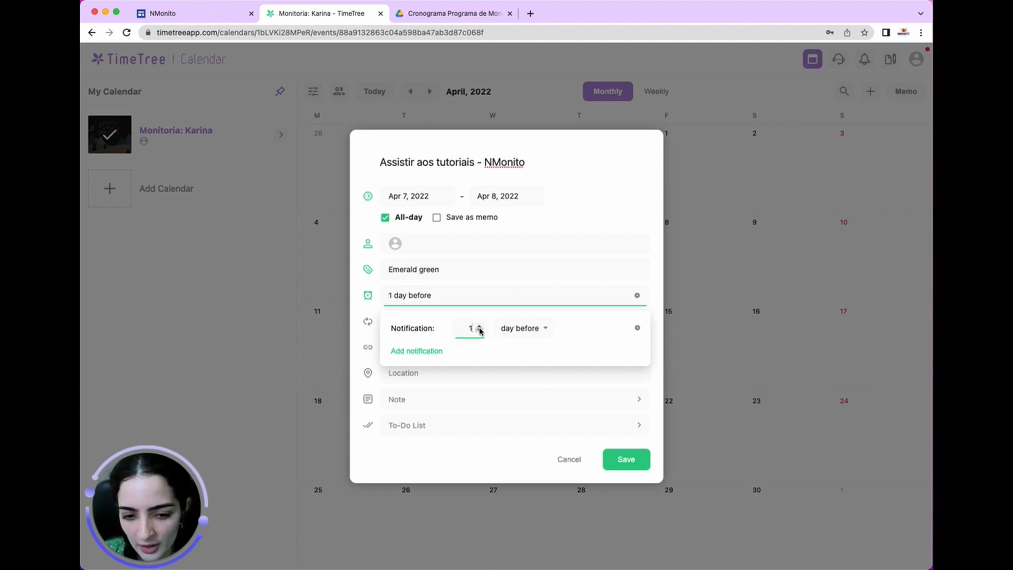
left_click(547, 328)
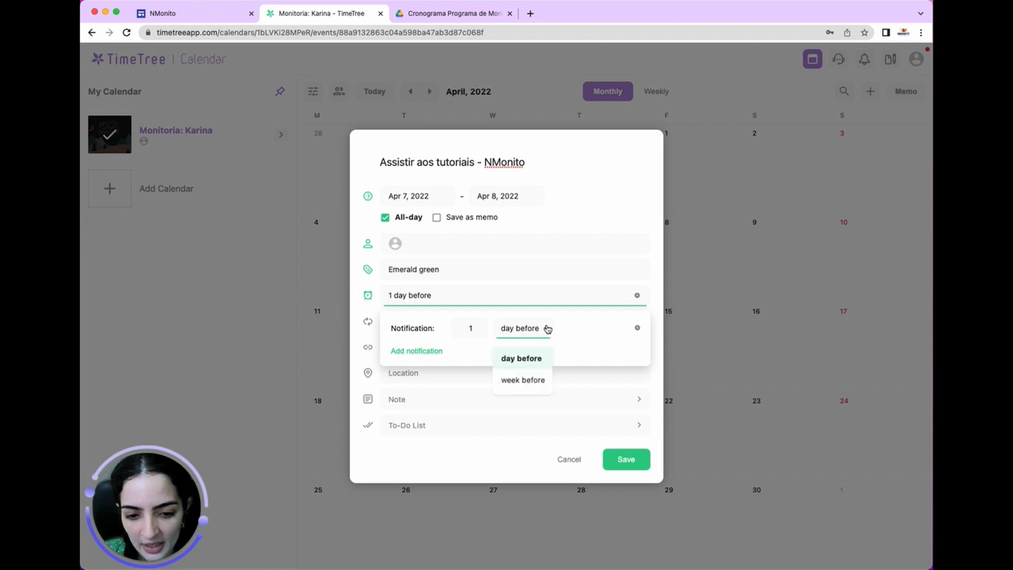
left_click(579, 347)
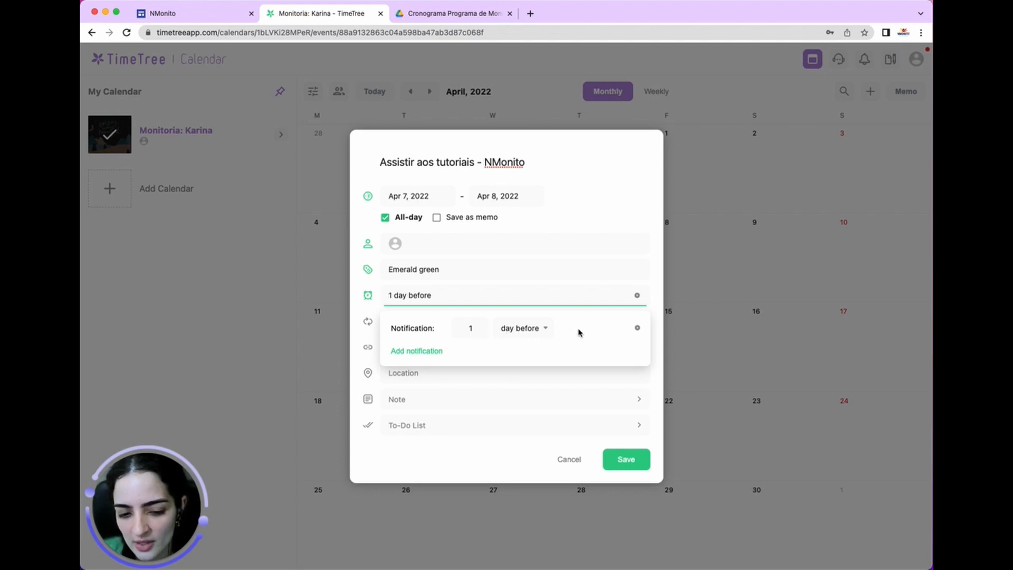
Step: Add a second notification 1 day before the event, remove it, and clear the remaining notification as well
left_click(410, 352)
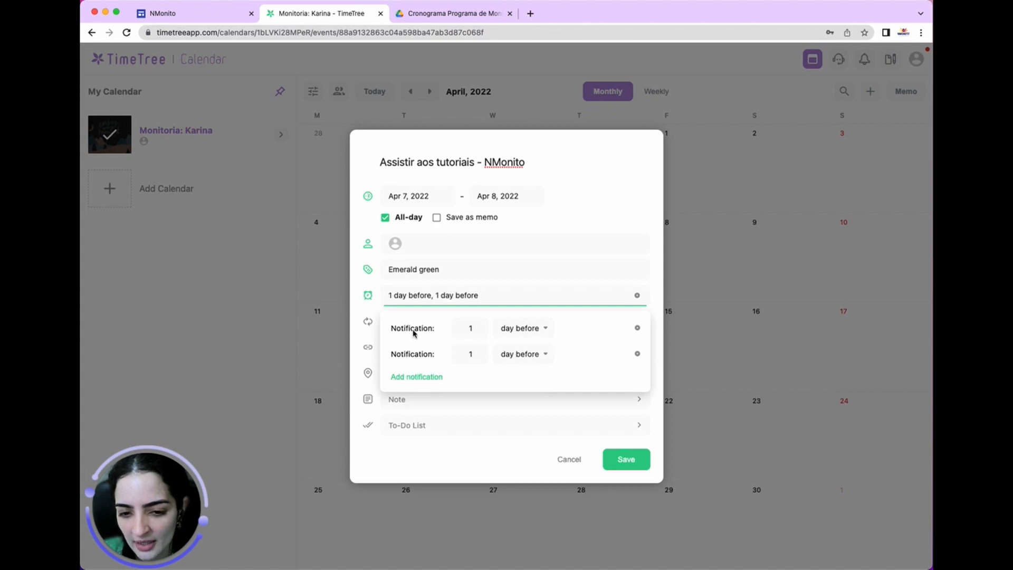
left_click(630, 293)
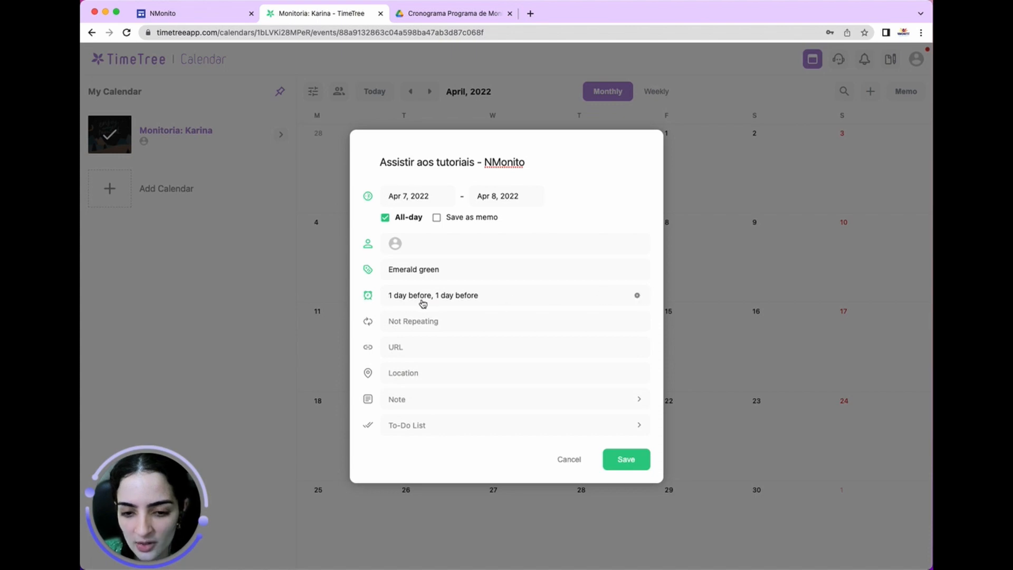
left_click(467, 295)
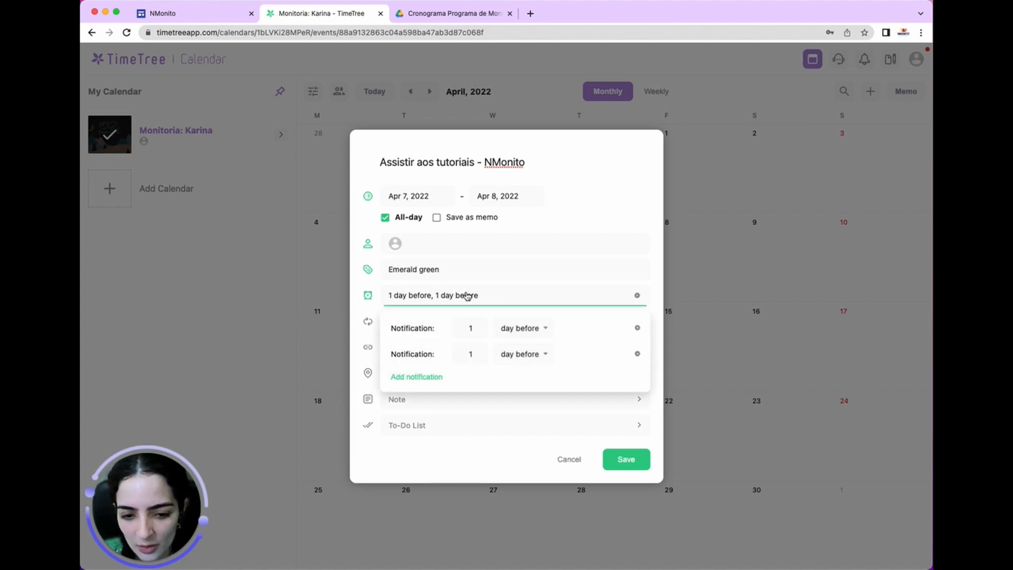
left_click(638, 355)
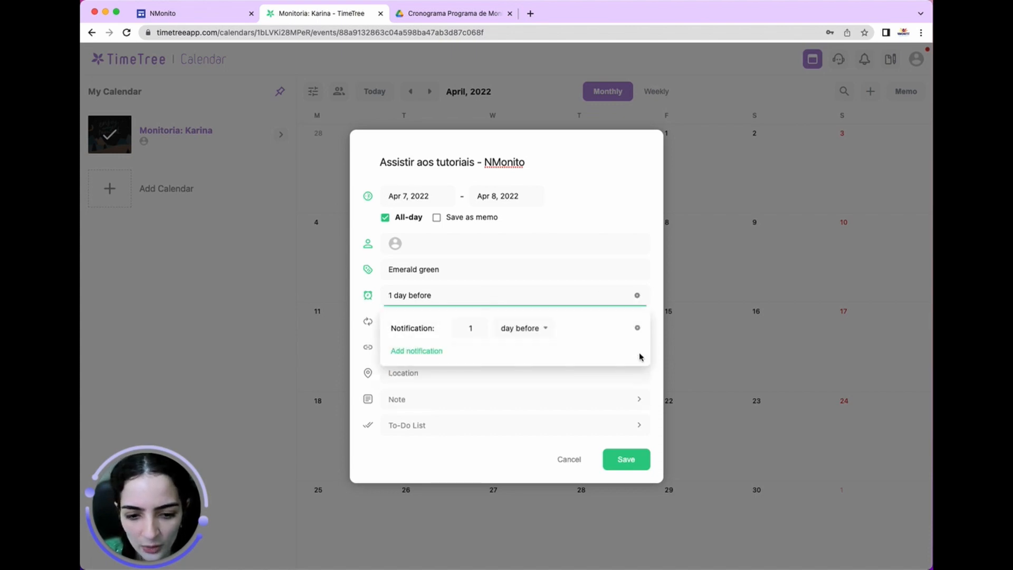
left_click(651, 181)
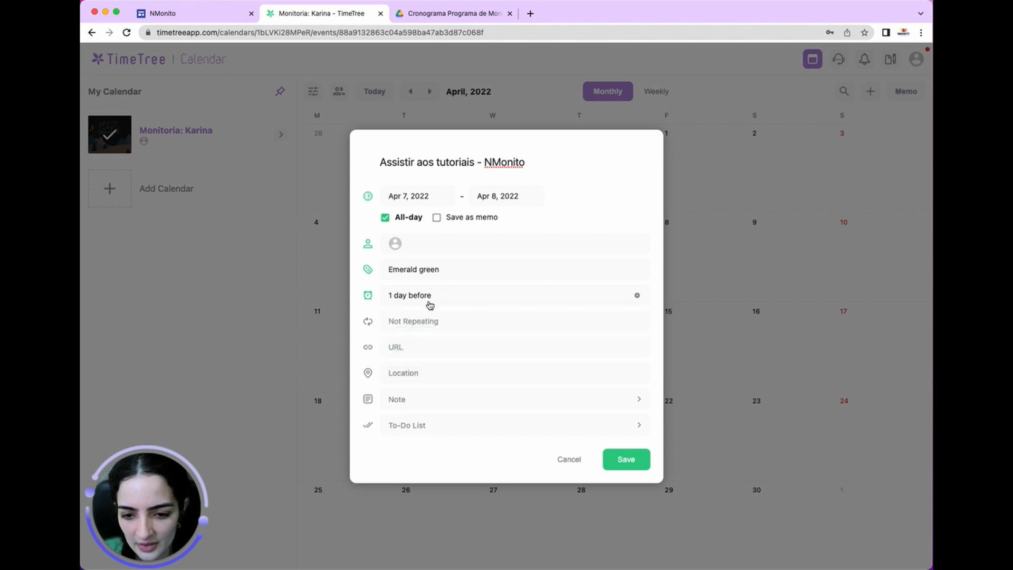
left_click(639, 296)
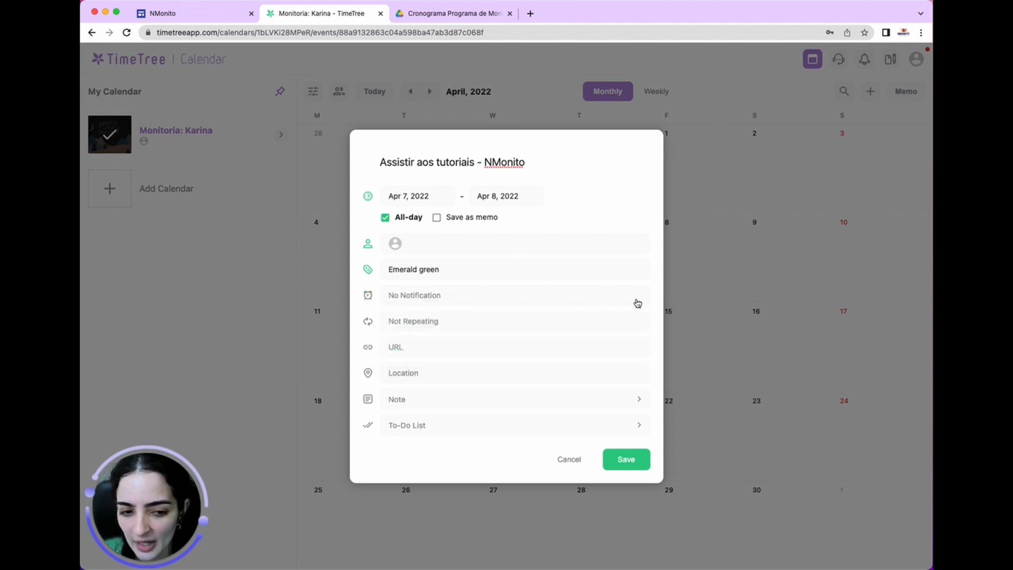
Step: Try a custom repeat of every 1 day with no end, and set the event back to Not Repeating
left_click(417, 327)
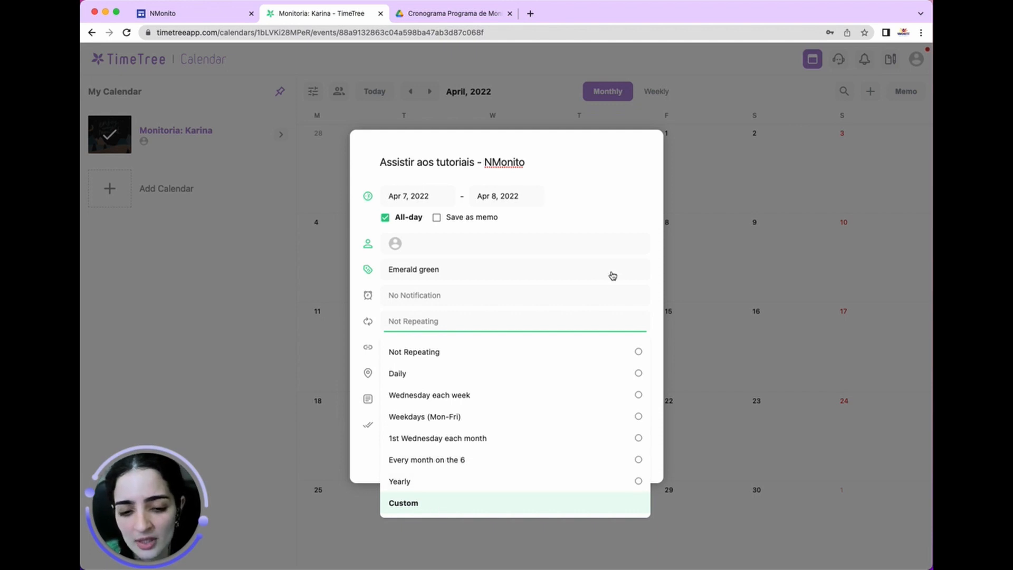
left_click(473, 509)
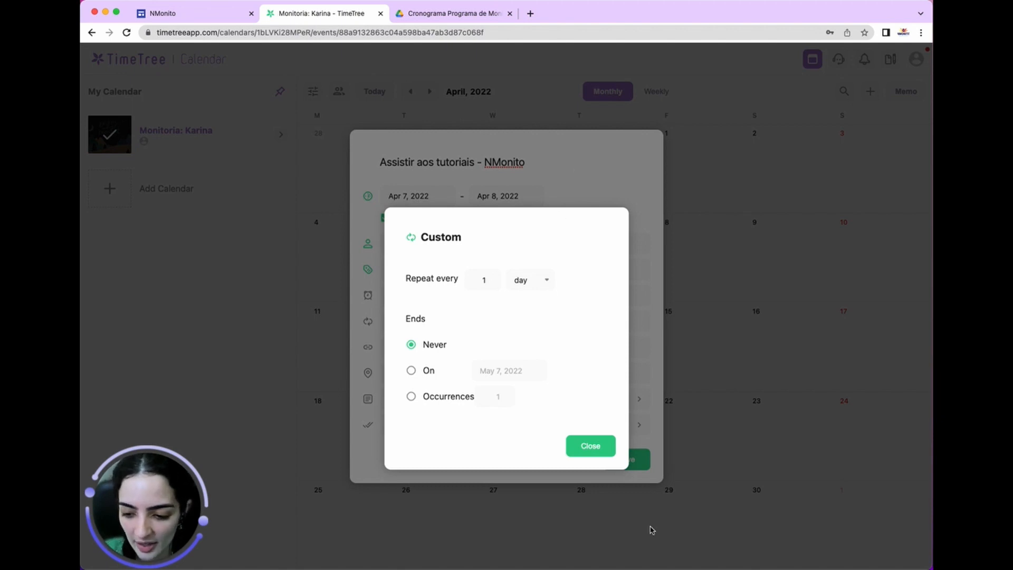
left_click(579, 445)
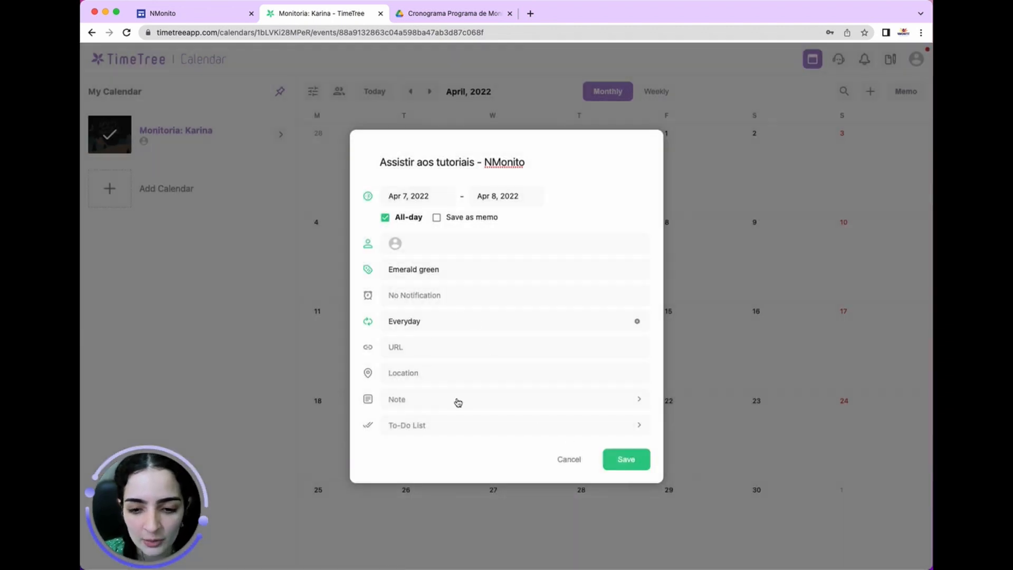
left_click(422, 330)
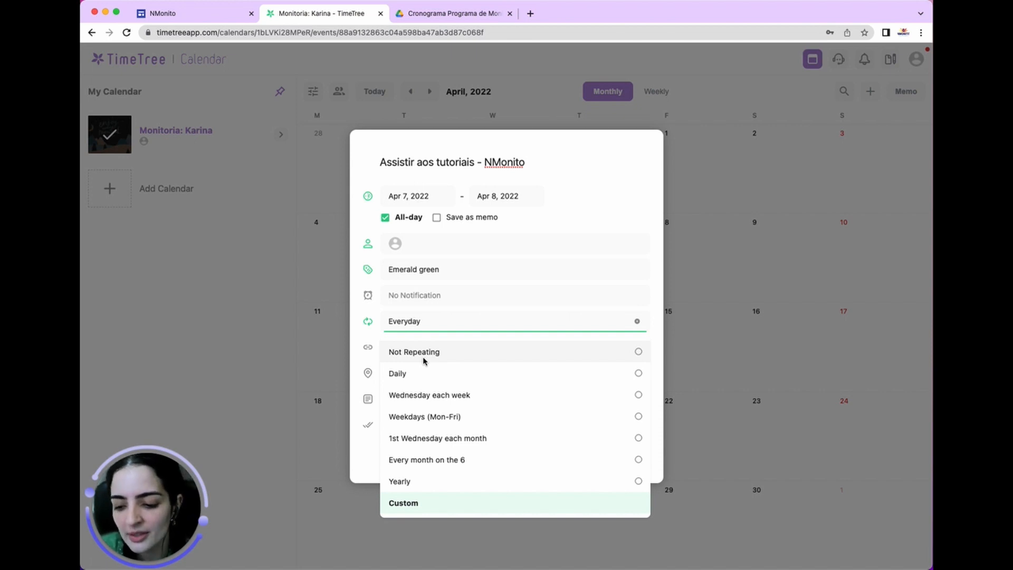
left_click(424, 353)
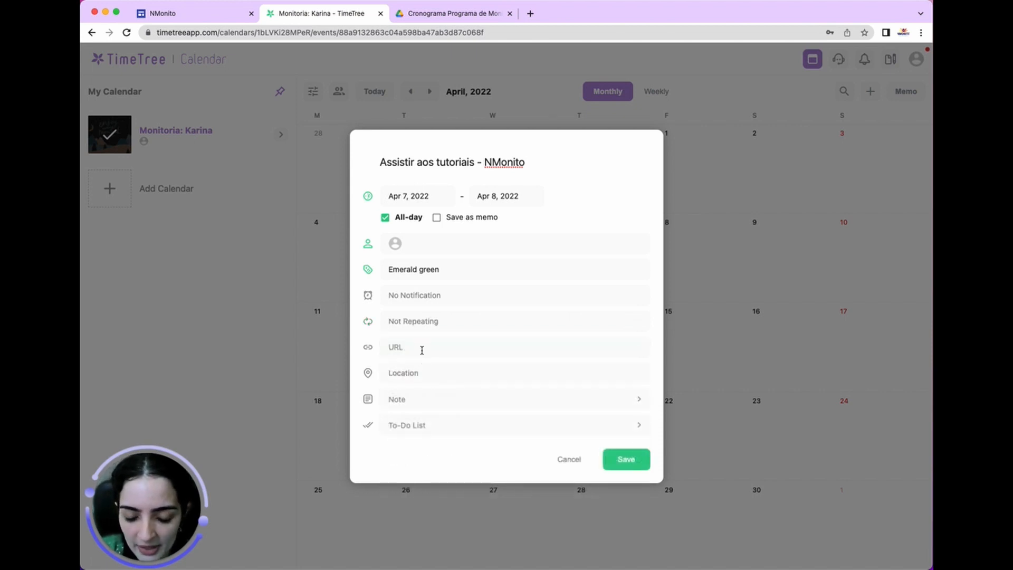
Step: Examine the event's URL, Location and Note fields without entering anything
left_click(422, 351)
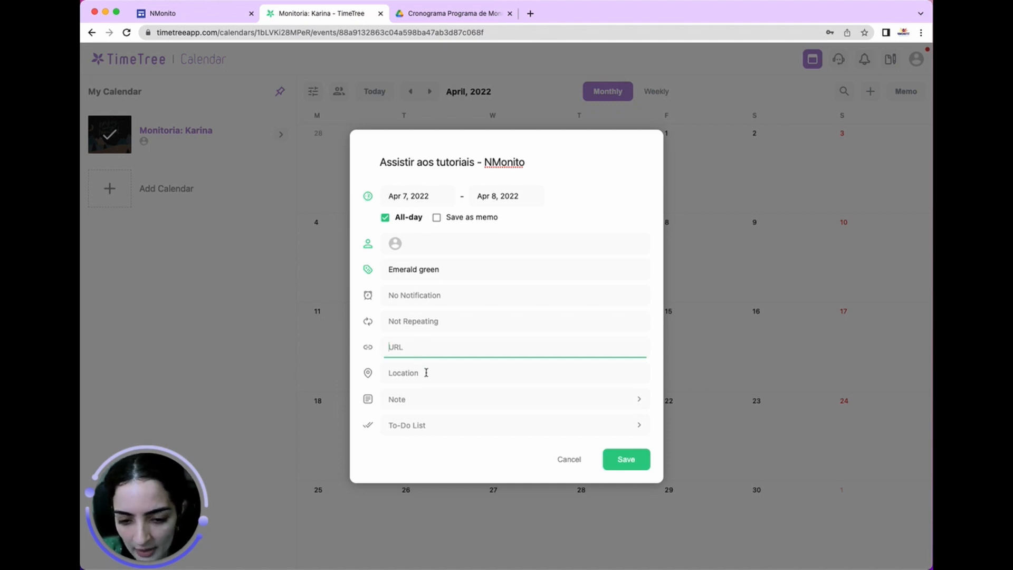
left_click(427, 375)
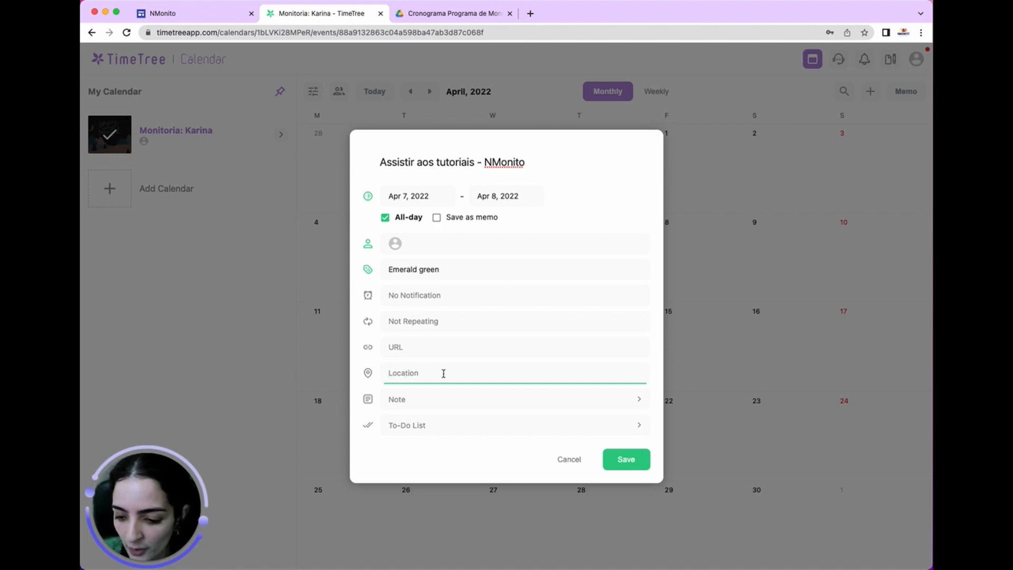
left_click(422, 353)
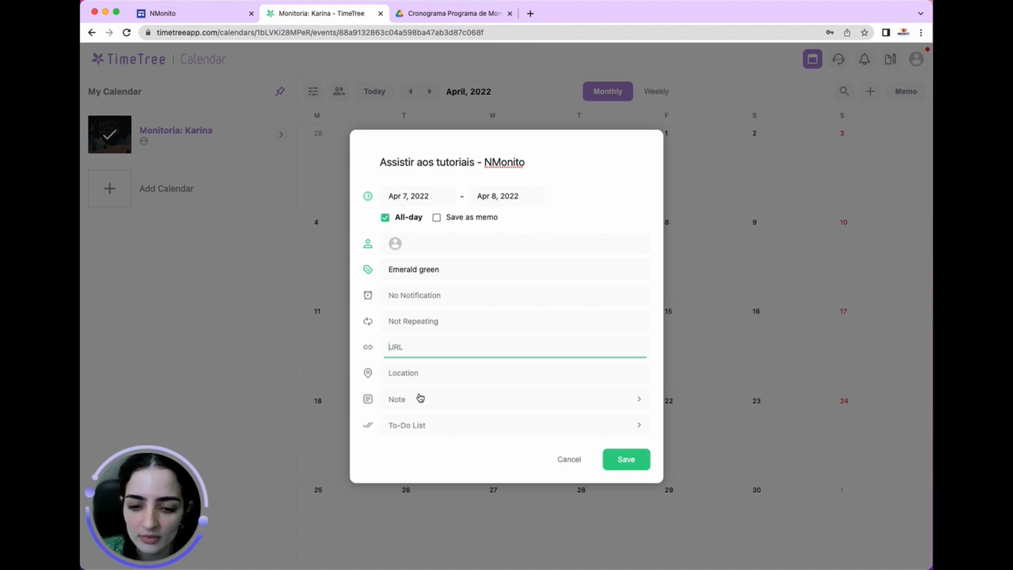
left_click(415, 370)
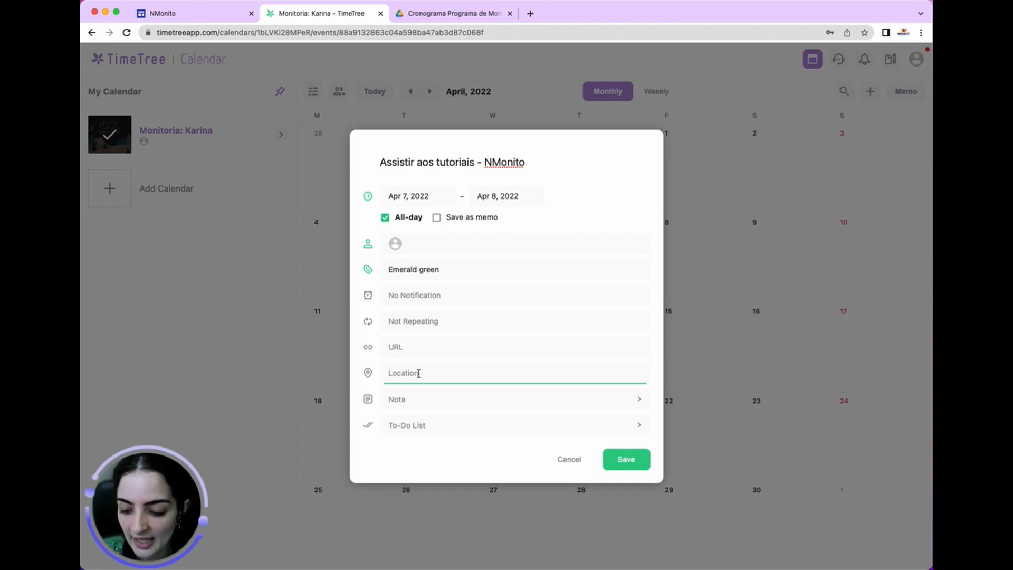
left_click(418, 400)
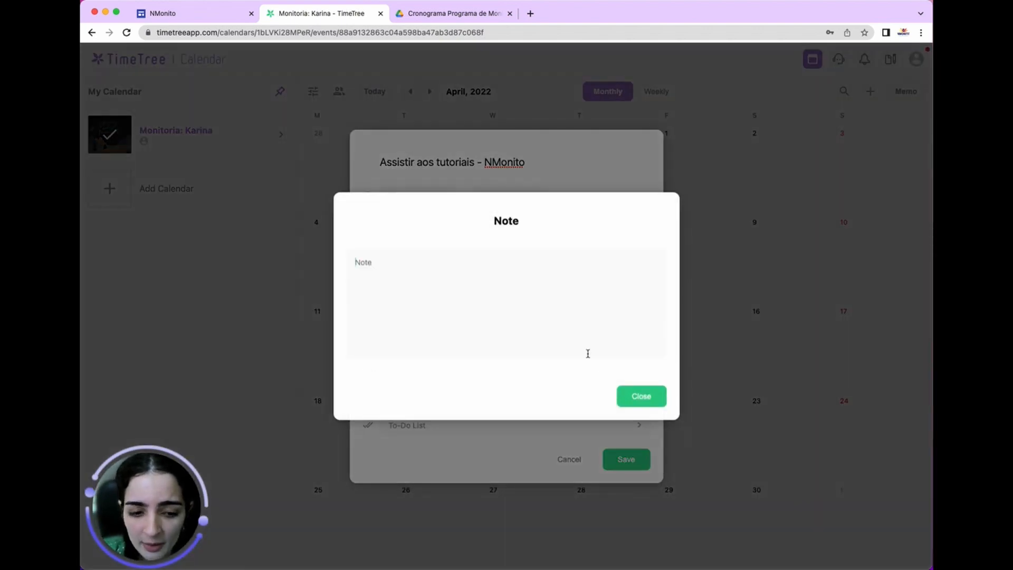
left_click(640, 396)
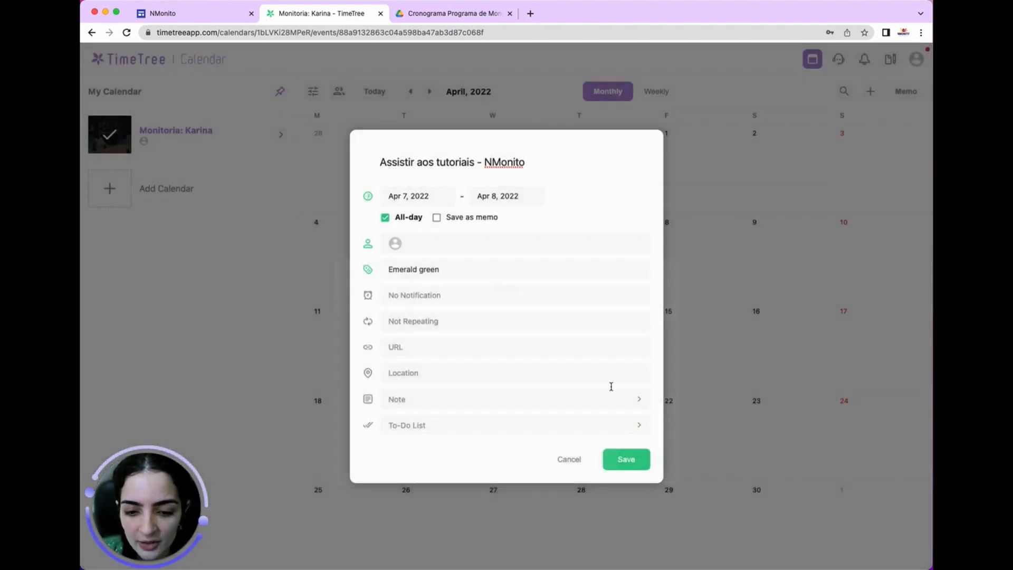
Step: Add the item "aprender a utilizar a página do NMonito" to the event's to-do list
left_click(463, 426)
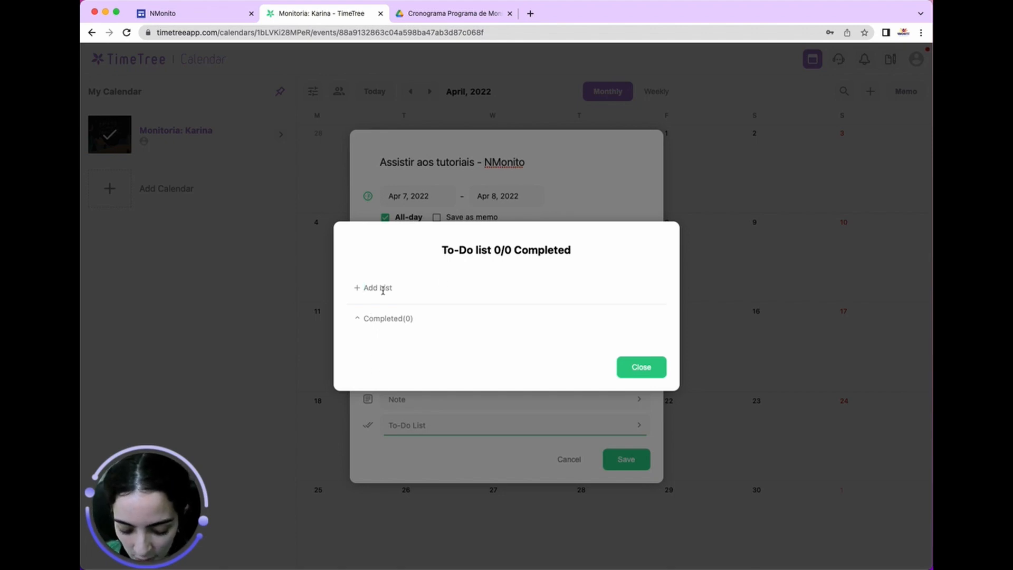
type("a")
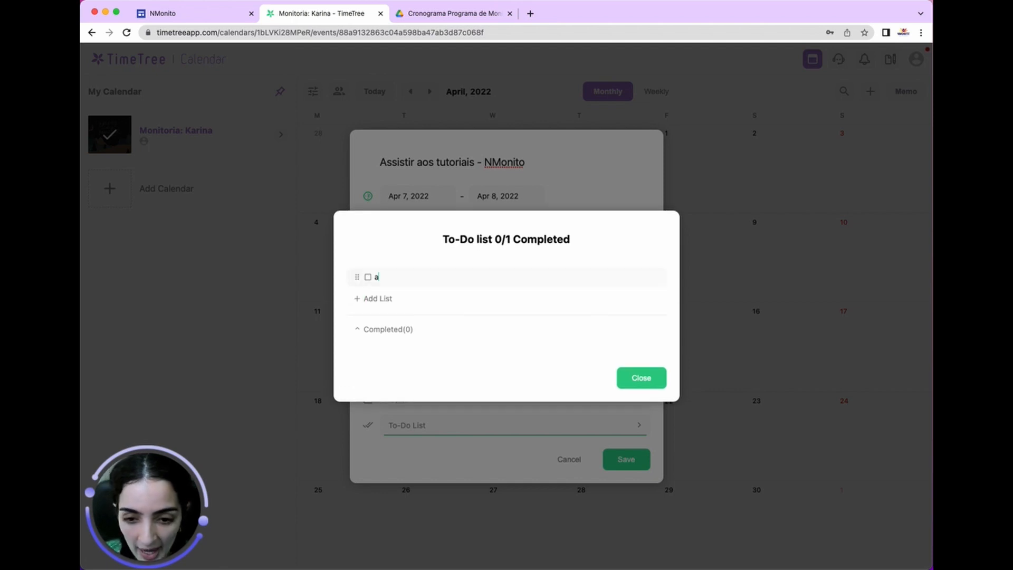
type("prese")
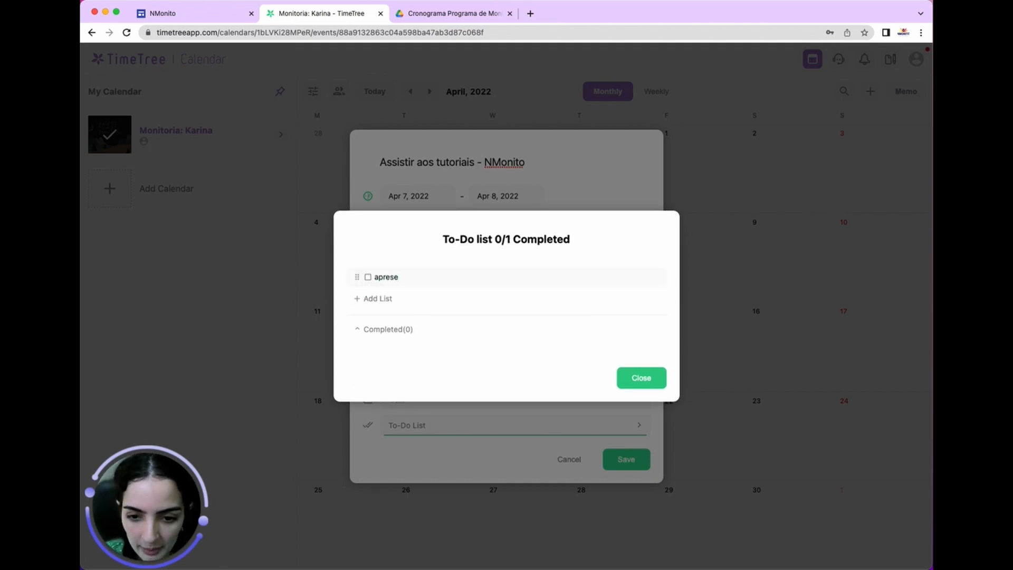
key("BackSpace")
key("BackSpace")
type("nder a ")
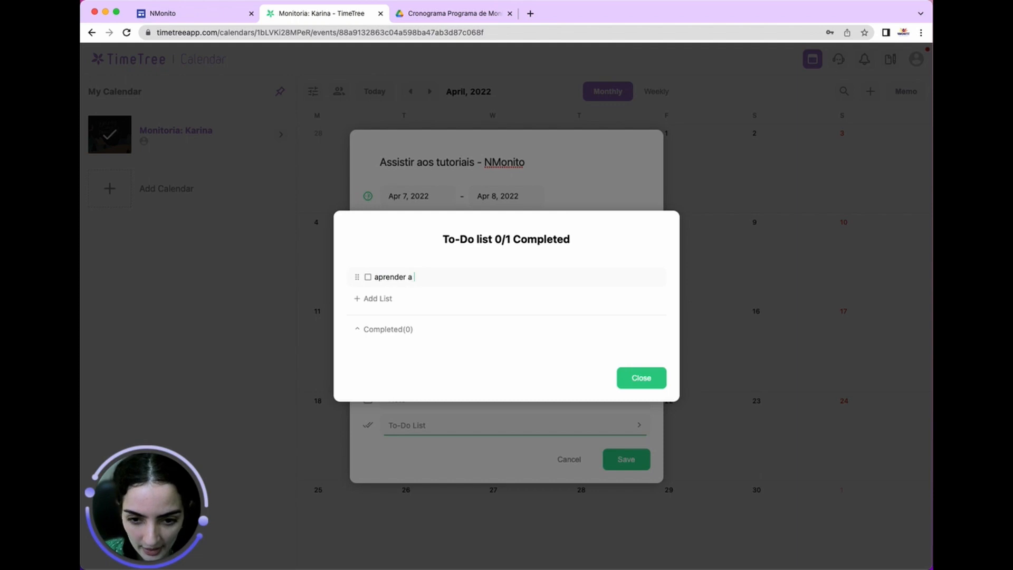
type("utilizar a ")
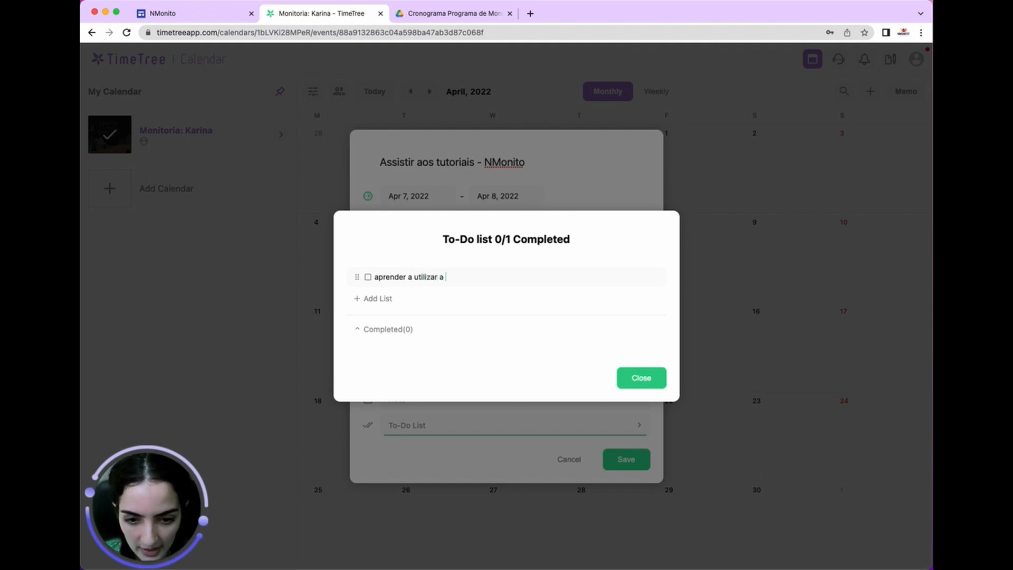
type("página do")
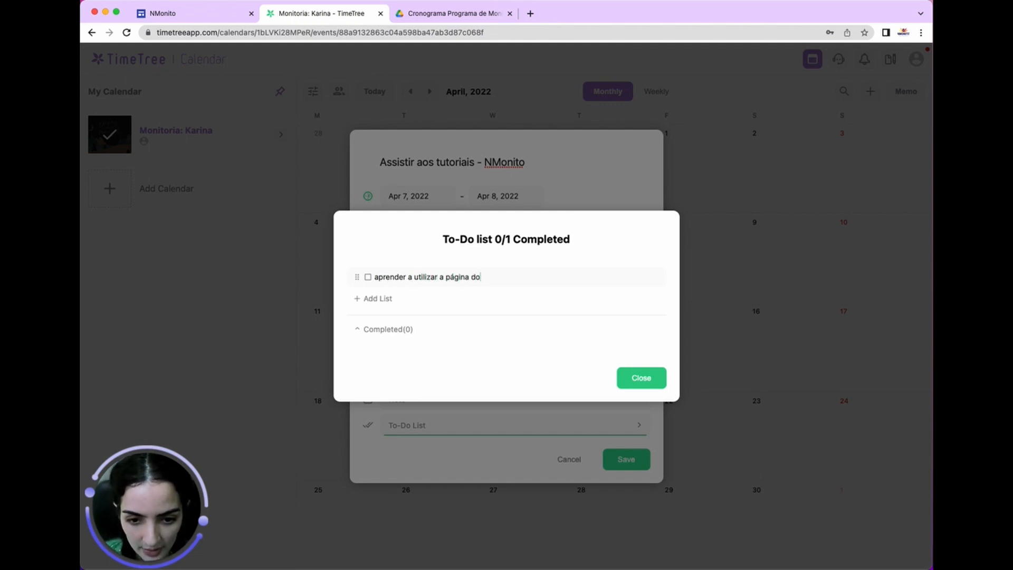
type(" NMonito")
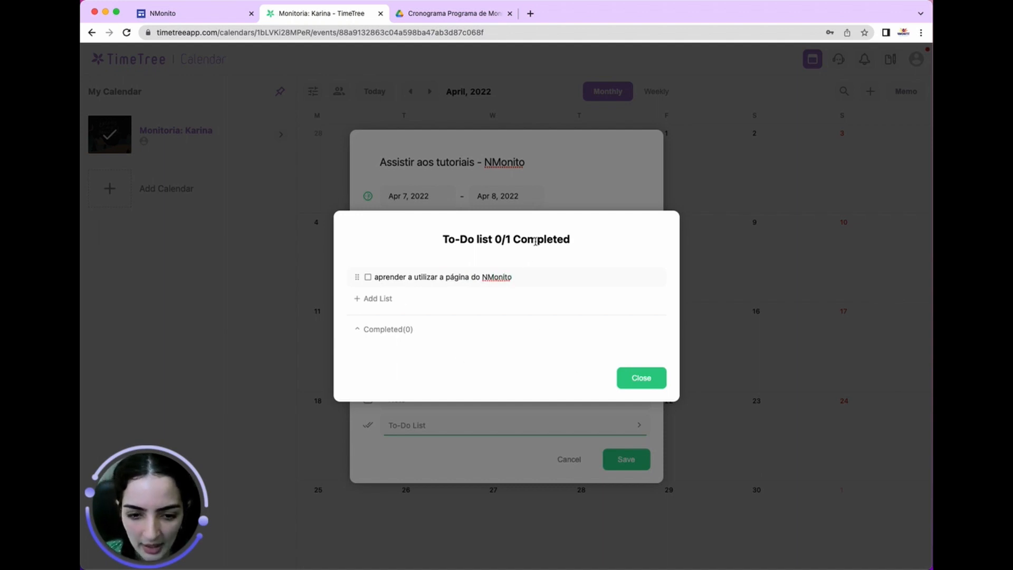
key("Return")
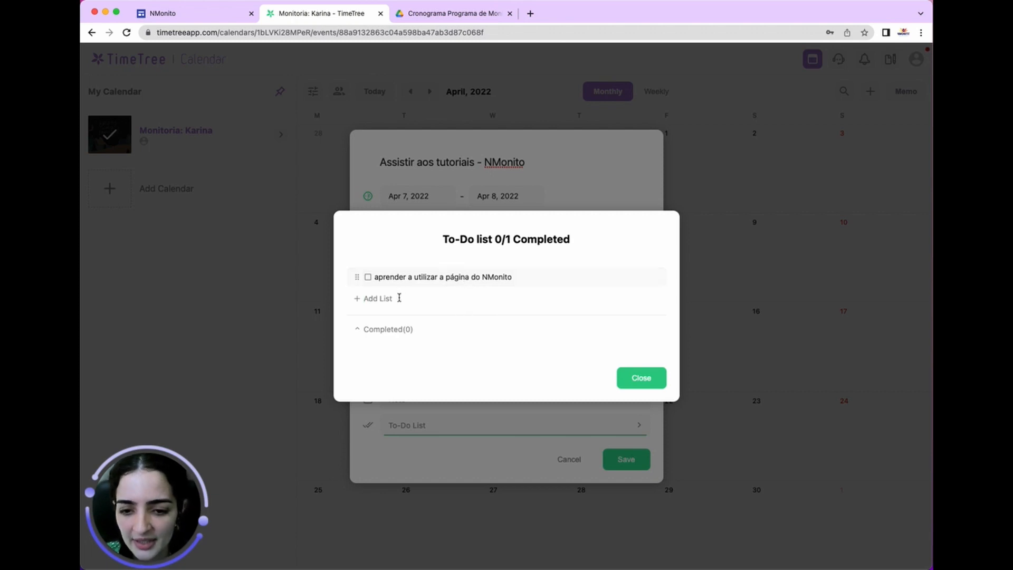
Step: Add a second to-do item "ler o regulamento" and try to move the first item below it
type("le")
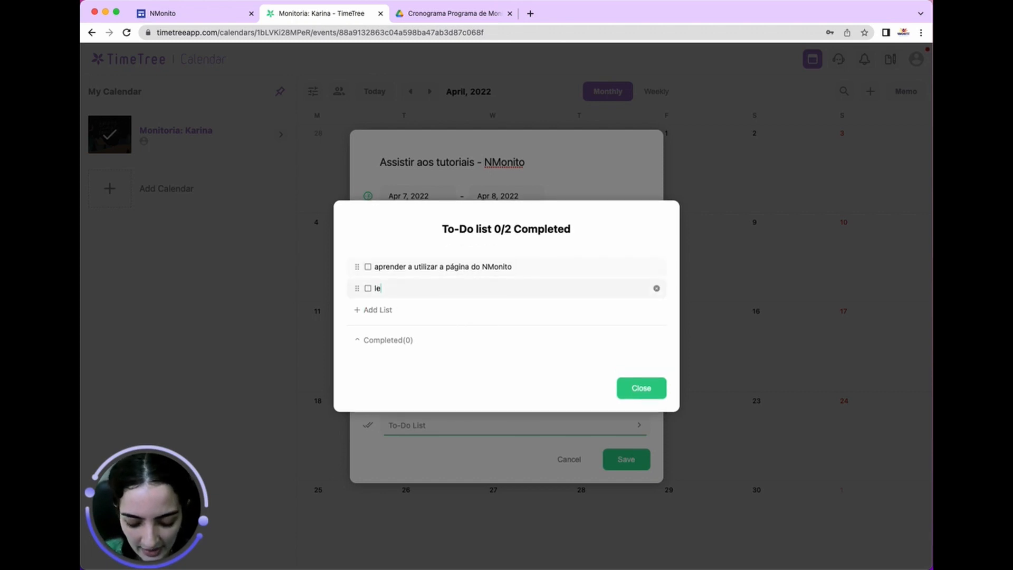
type("r o regulamneo")
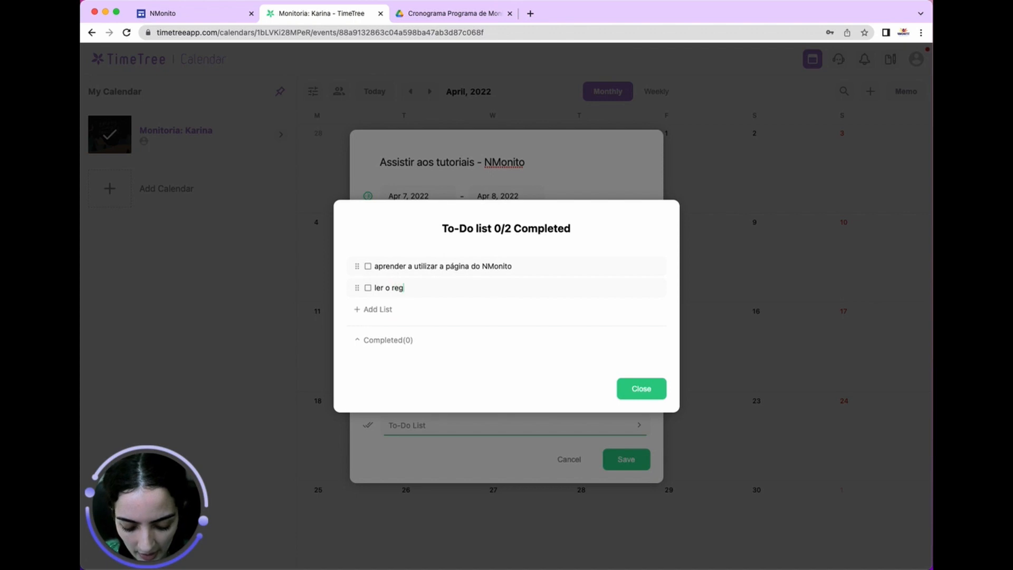
key("BackSpace")
key("BackSpace")
key("BackSpace")
type("ento")
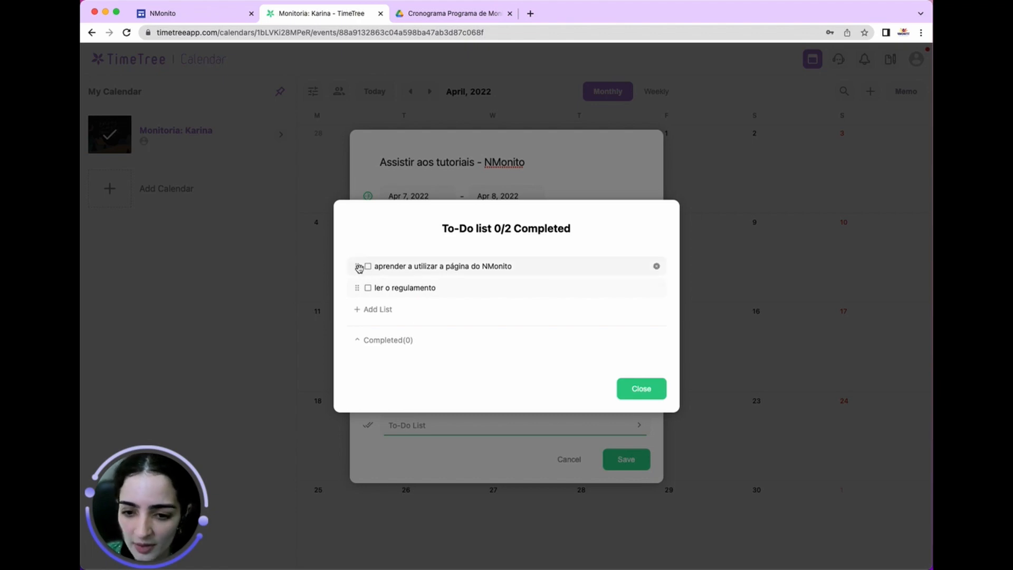
left_click_drag(359, 269, 362, 302)
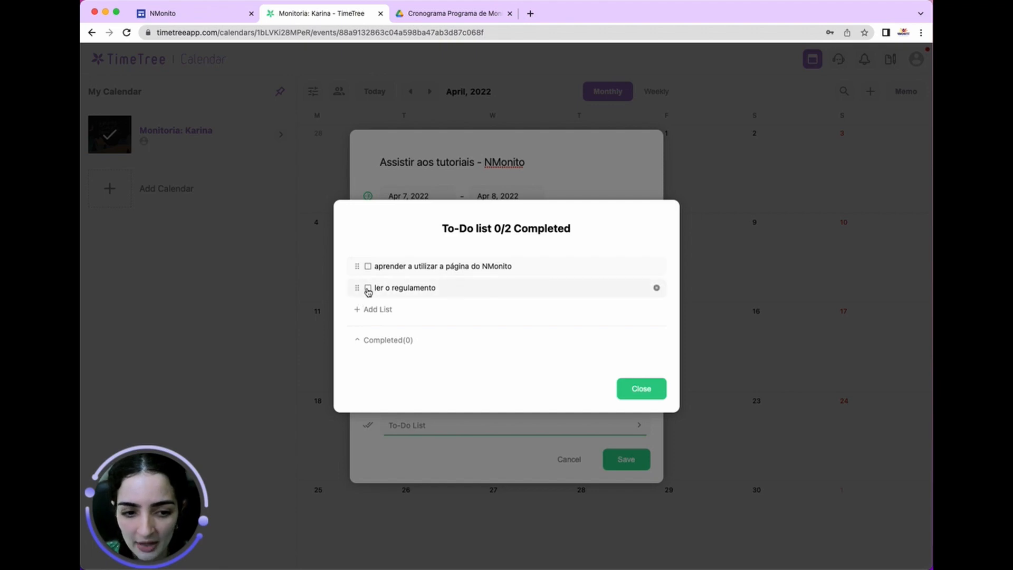
Step: Mark both to-do items as completed and save the event
left_click(368, 289)
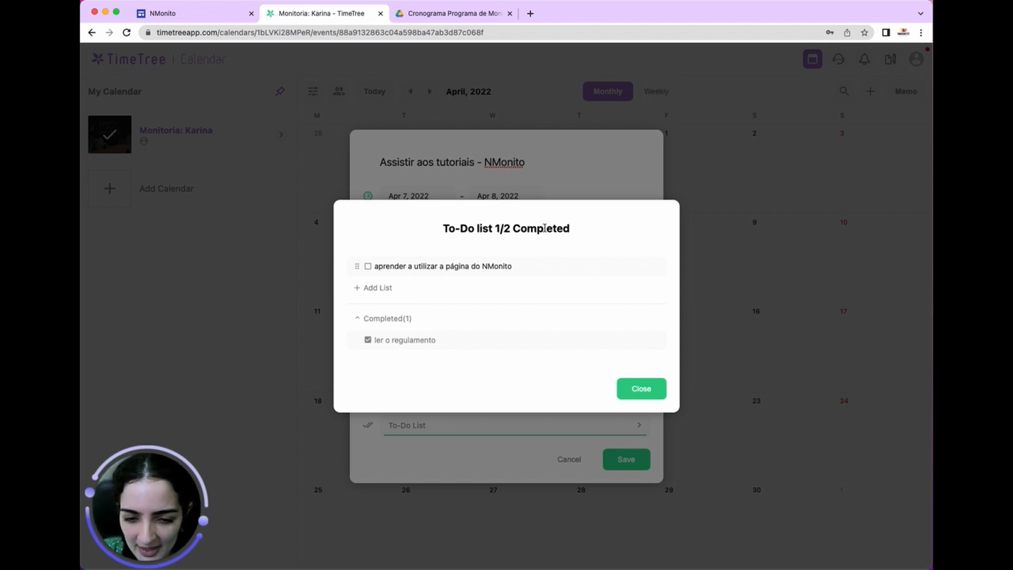
left_click(368, 267)
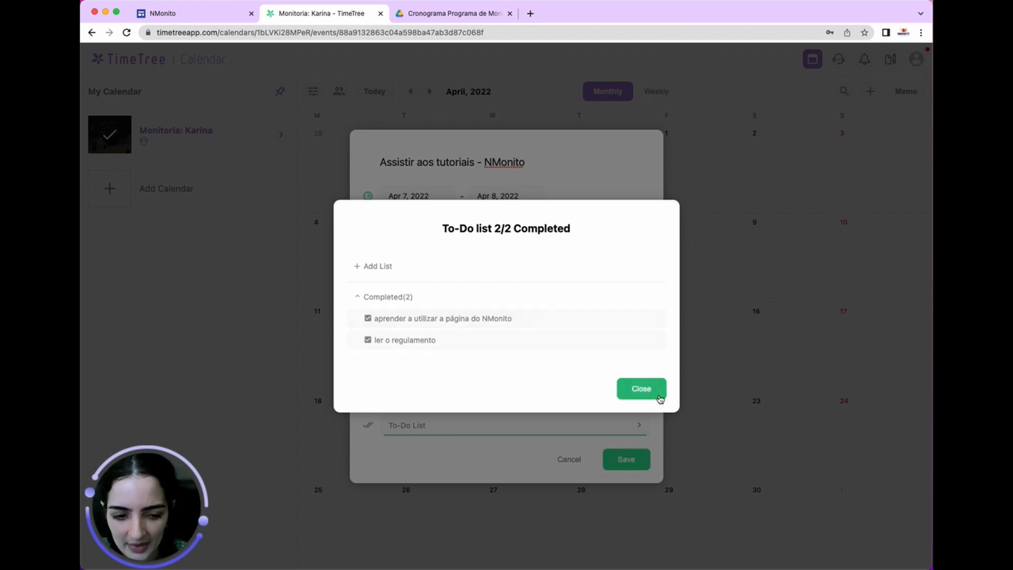
left_click(642, 389)
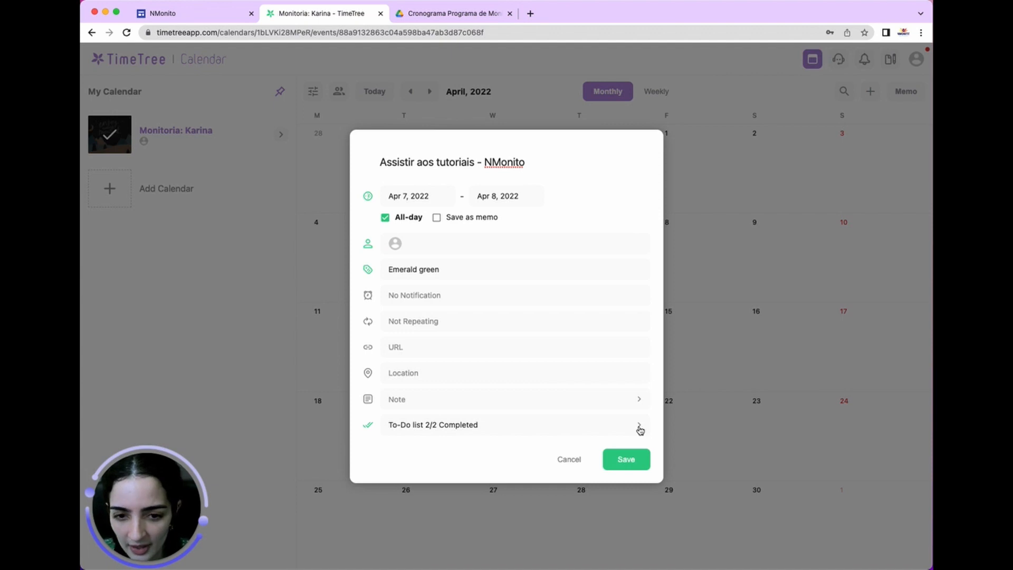
left_click(623, 459)
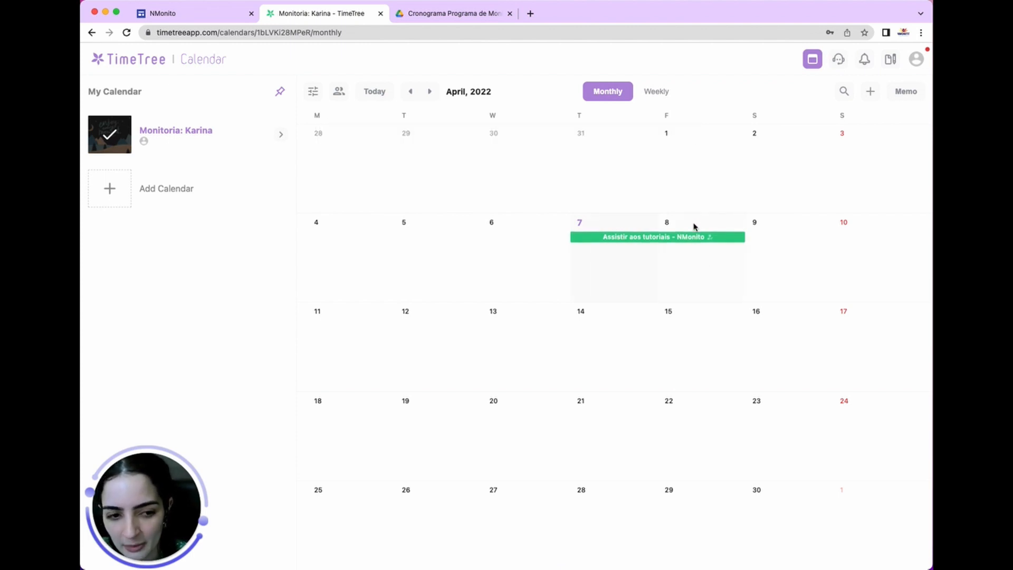
Step: Extend the event "Assistir aos tutoriais - NMonito" to end on Apr 9, 2022, and save it
left_click(700, 237)
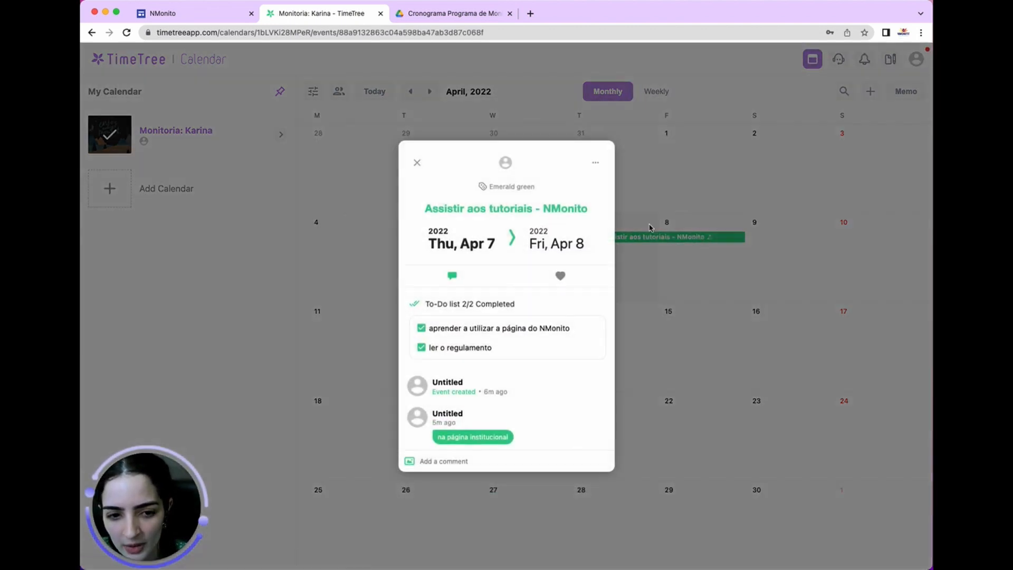
left_click(594, 150)
left_click(592, 167)
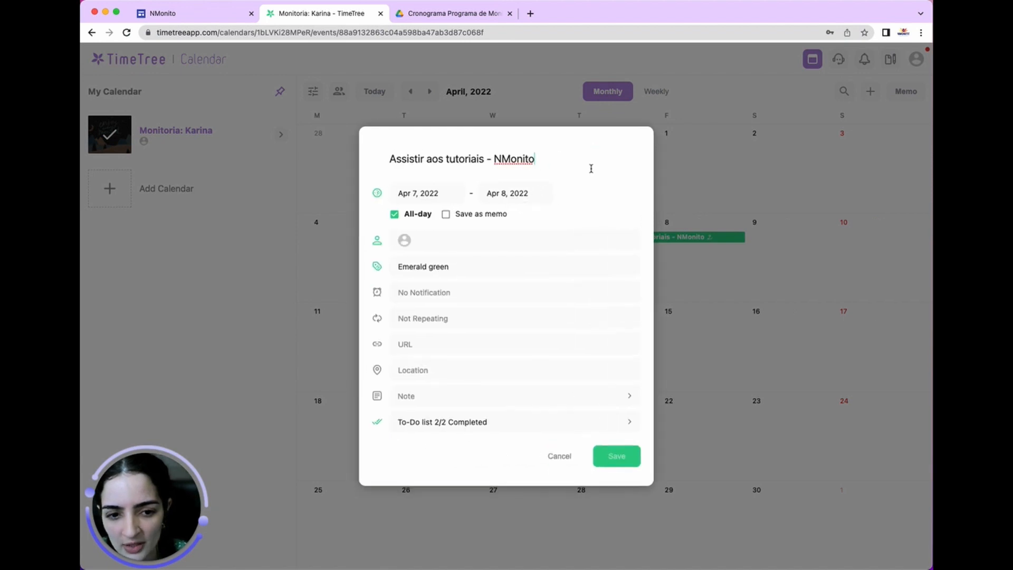
left_click(498, 196)
key("BackSpace")
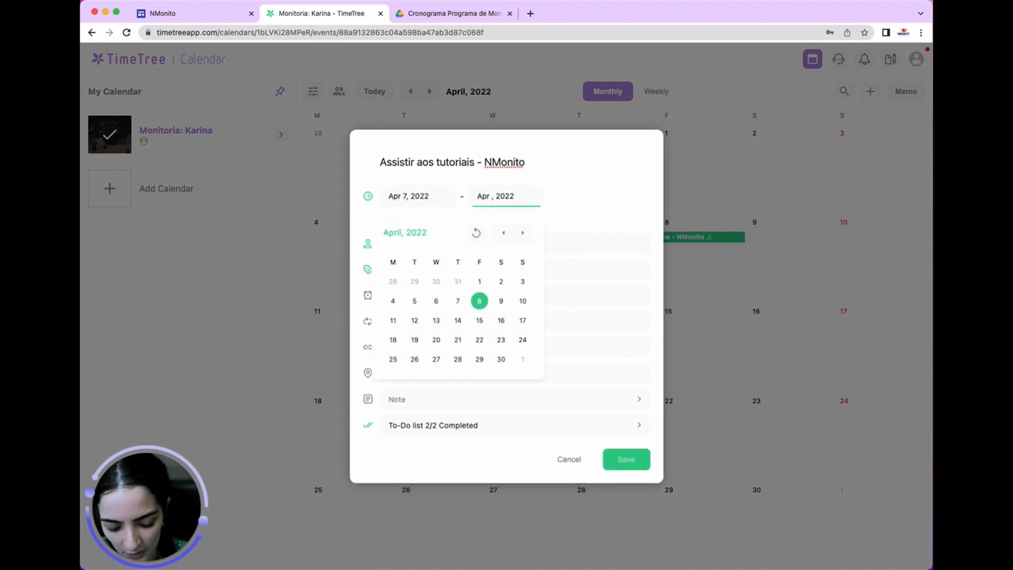
type("9")
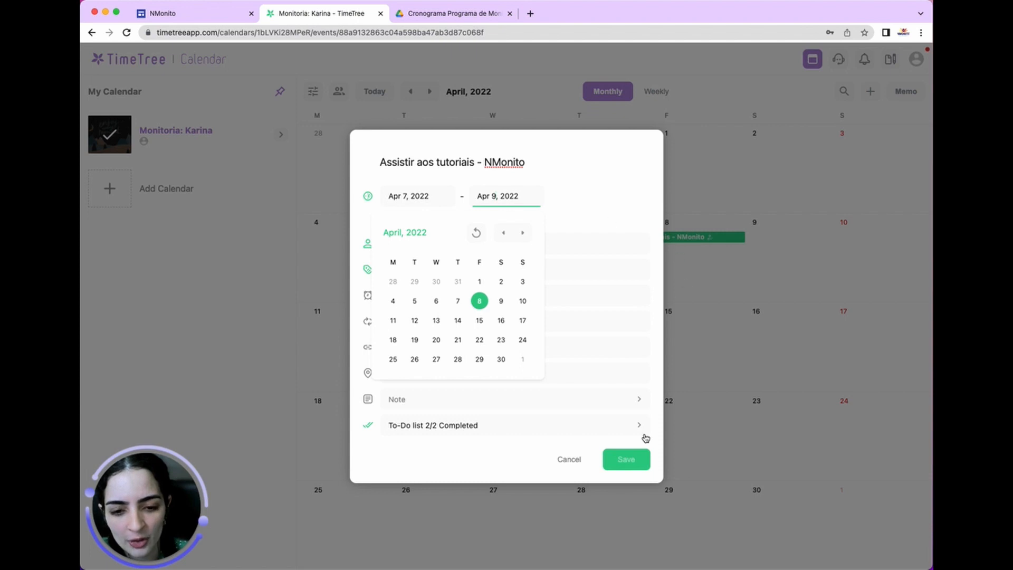
left_click(622, 168)
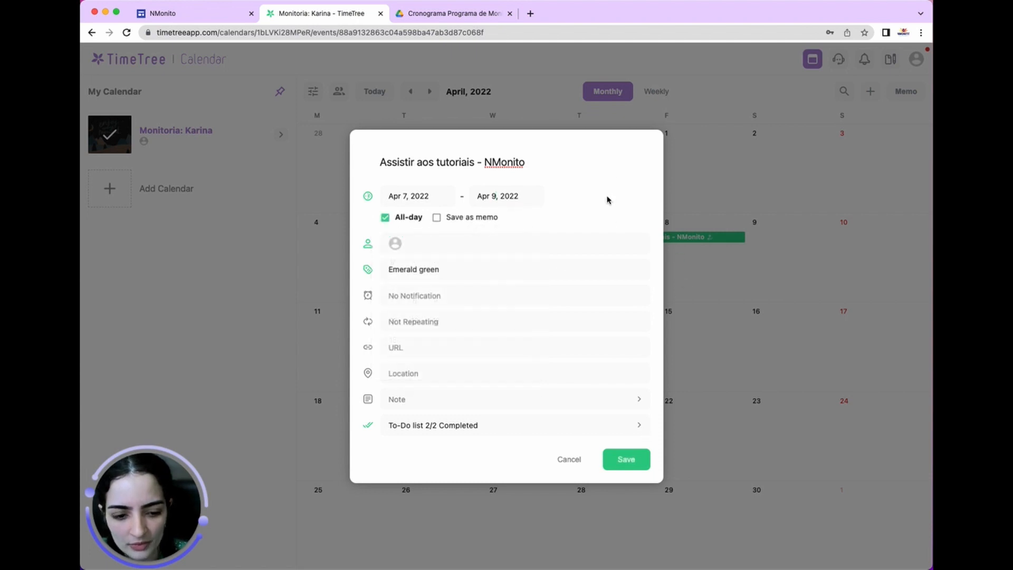
left_click(643, 460)
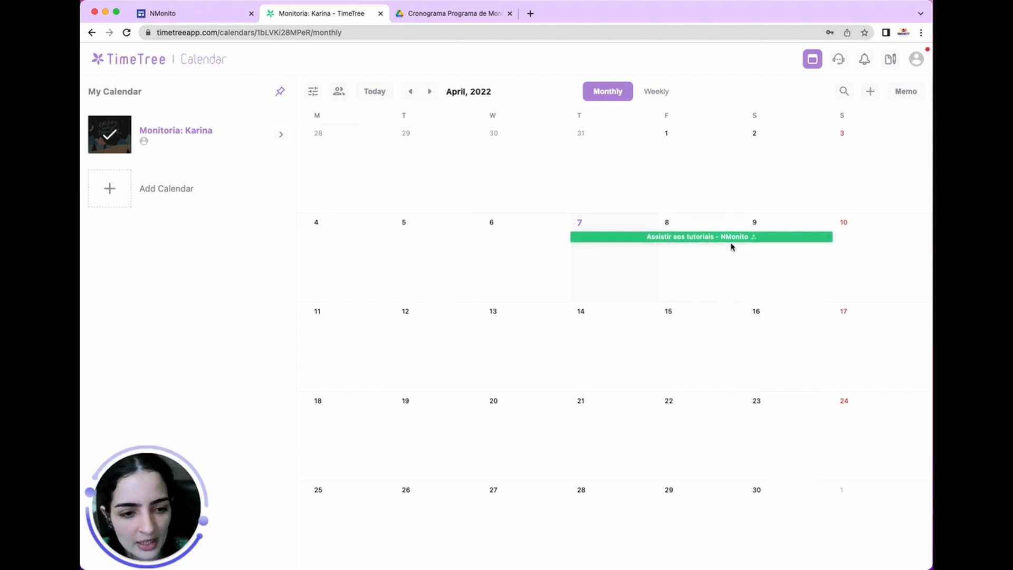
Step: Create an event titled "reunião com o docente responsável" on April 7, 2022
left_click(638, 256)
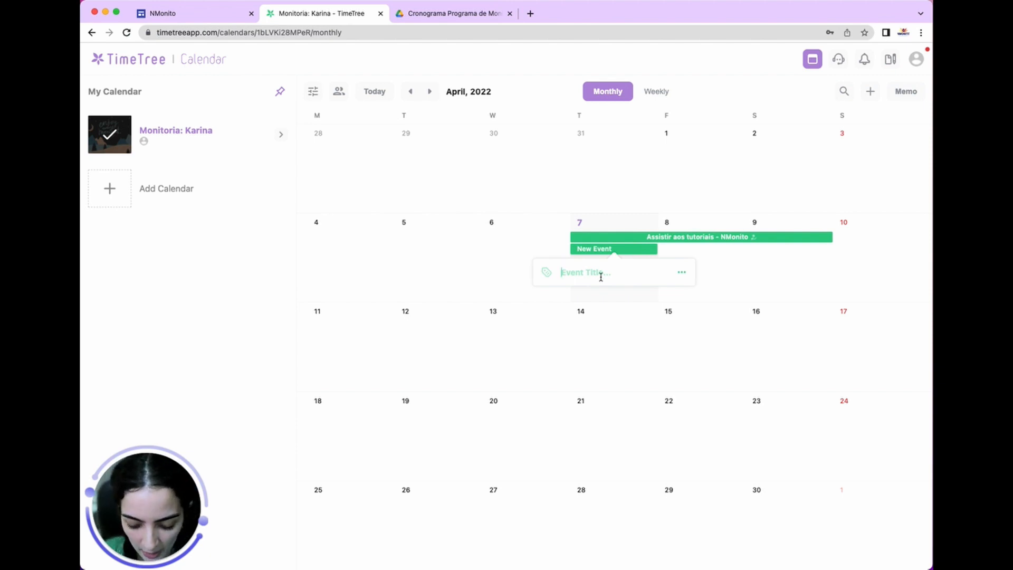
type("reuni")
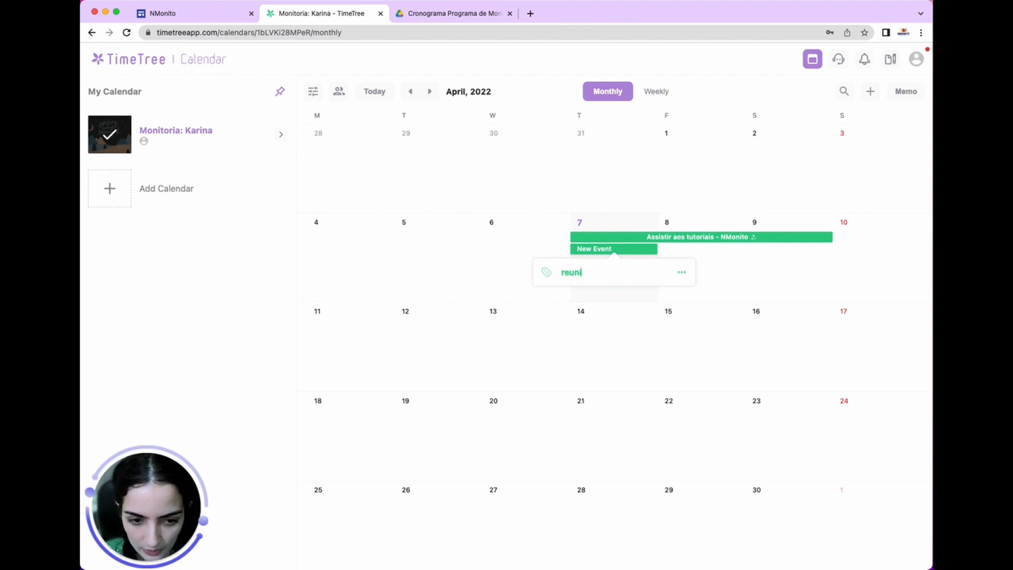
type("ão")
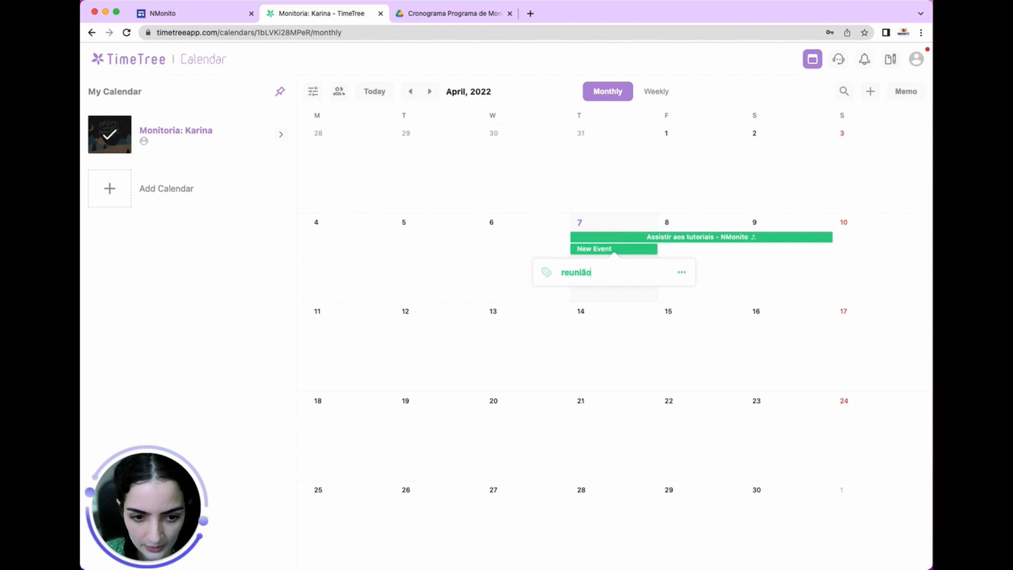
type(" com o")
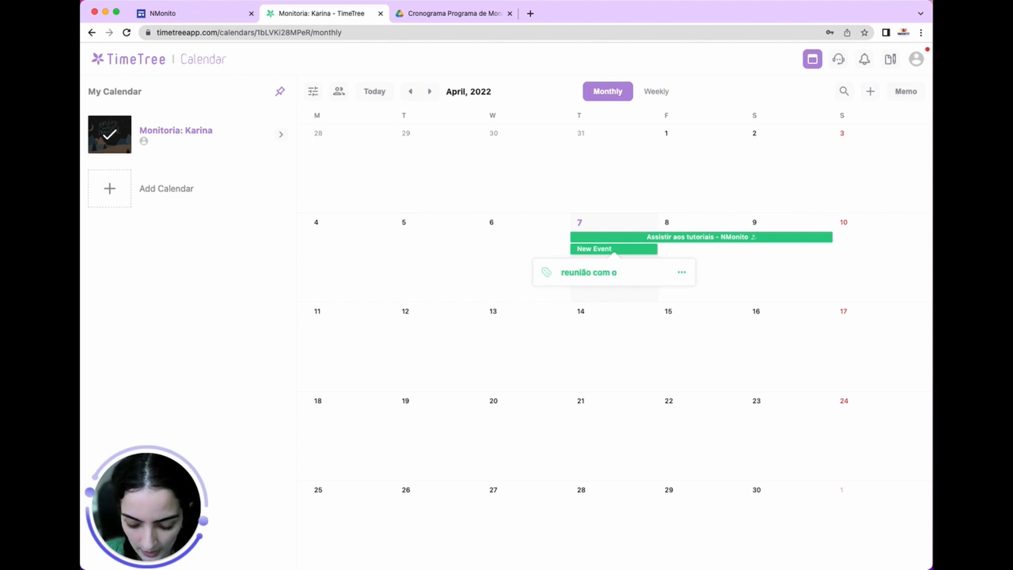
type(" docente")
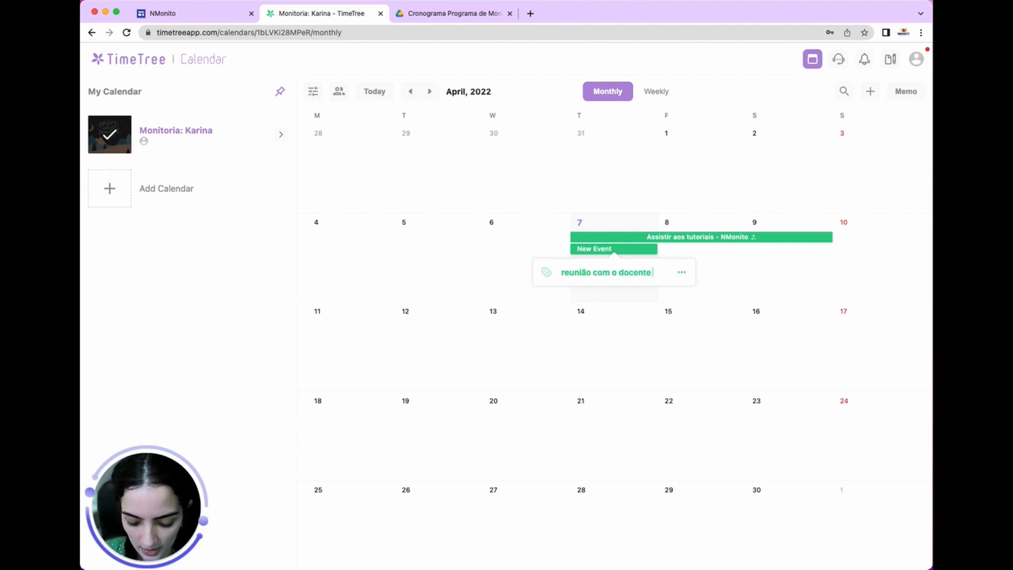
type(" respon")
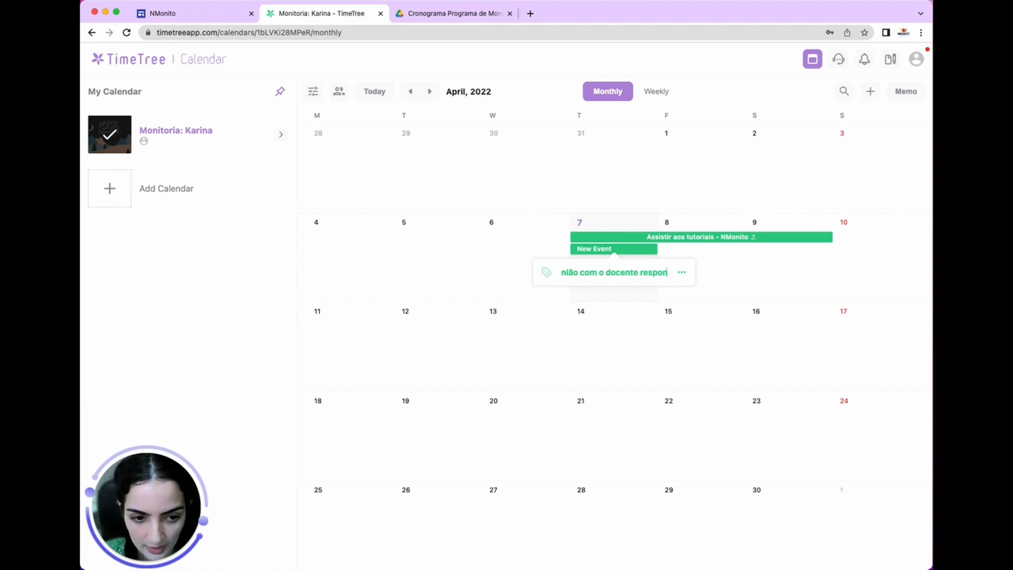
type("sáve")
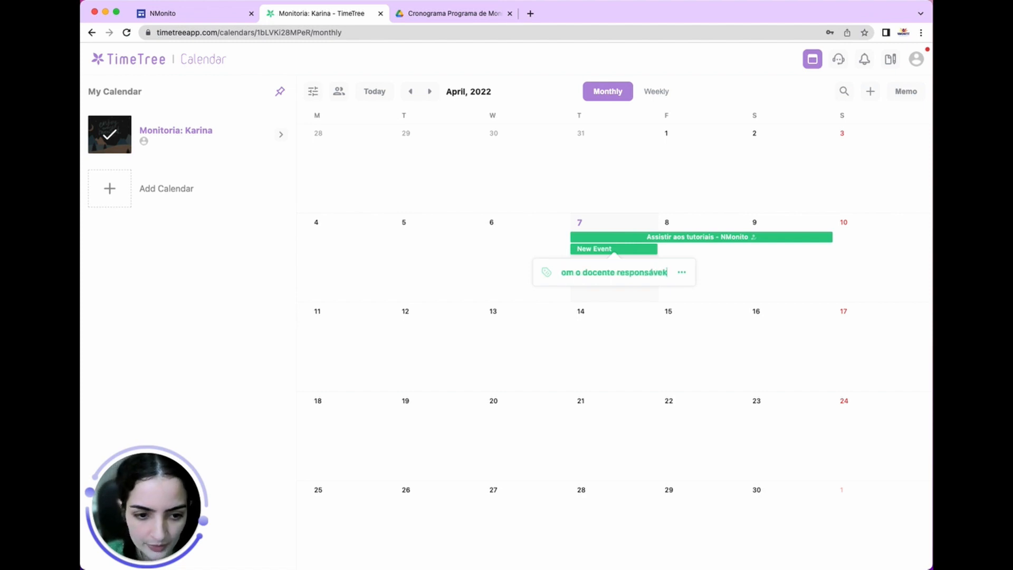
type("l")
key("Return")
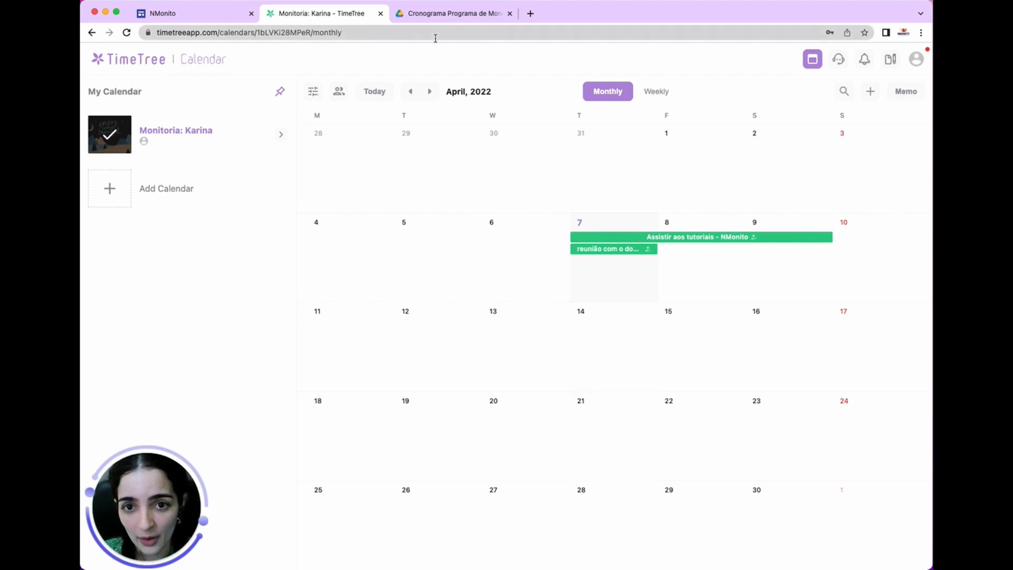
Step: Check the activity dates in the open Cronograma document and bring the TimeTree calendar to July 2022
left_click(438, 20)
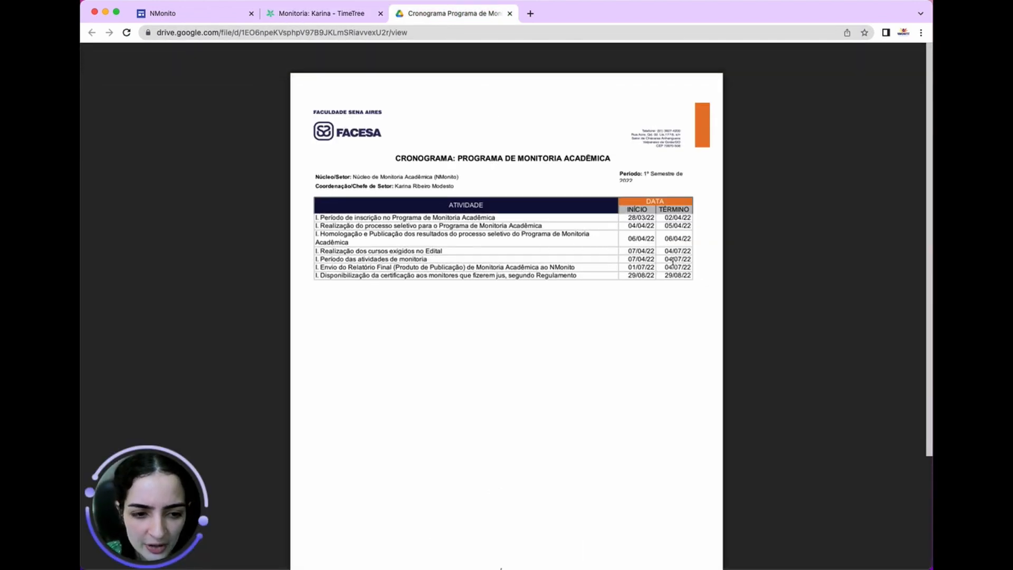
left_click(319, 16)
left_click(430, 92)
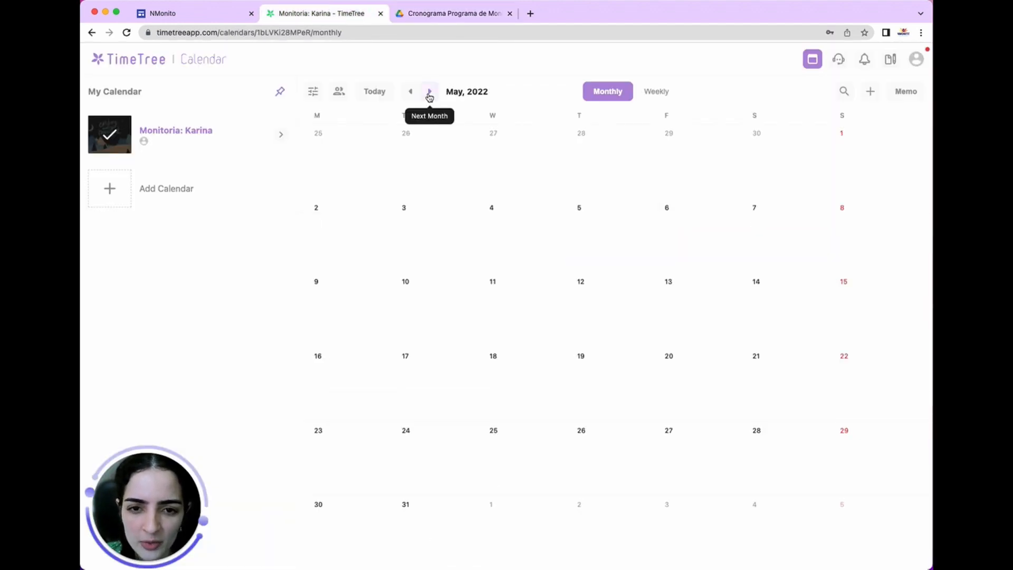
left_click(429, 92)
left_click(430, 92)
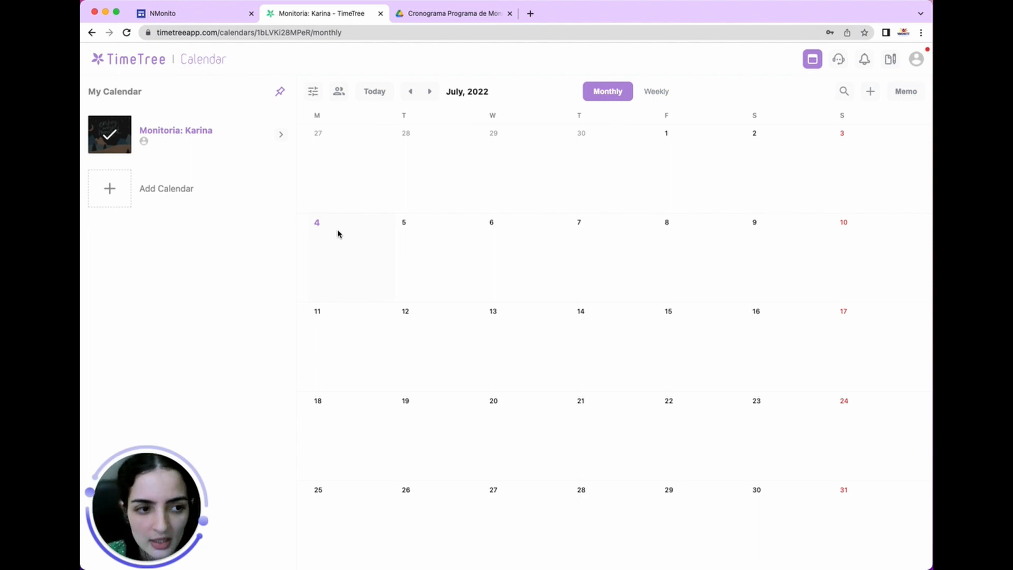
Step: Start a new all-day event with July 4, 2022 as its end date and expand its advanced options
left_click(872, 92)
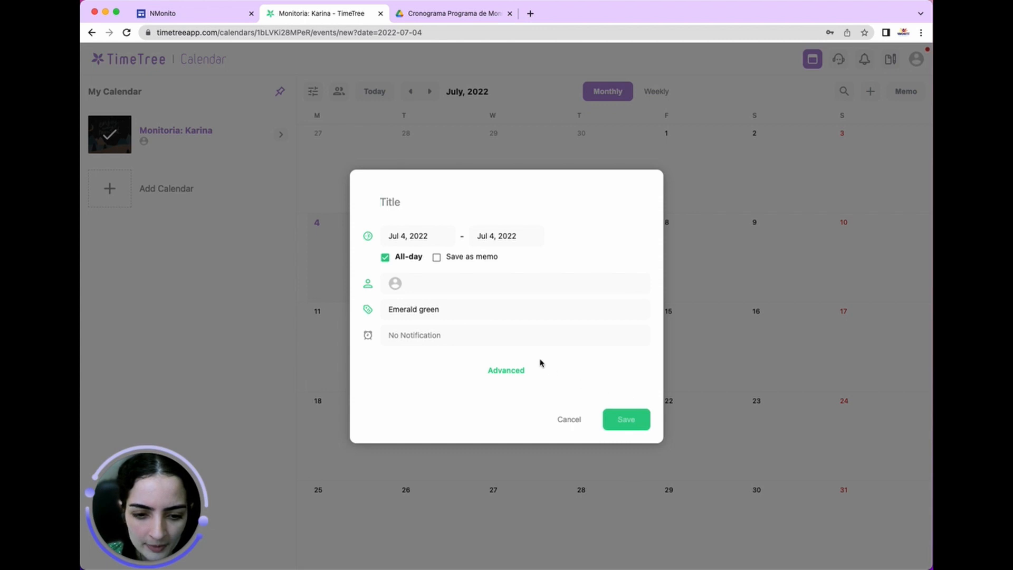
left_click(515, 239)
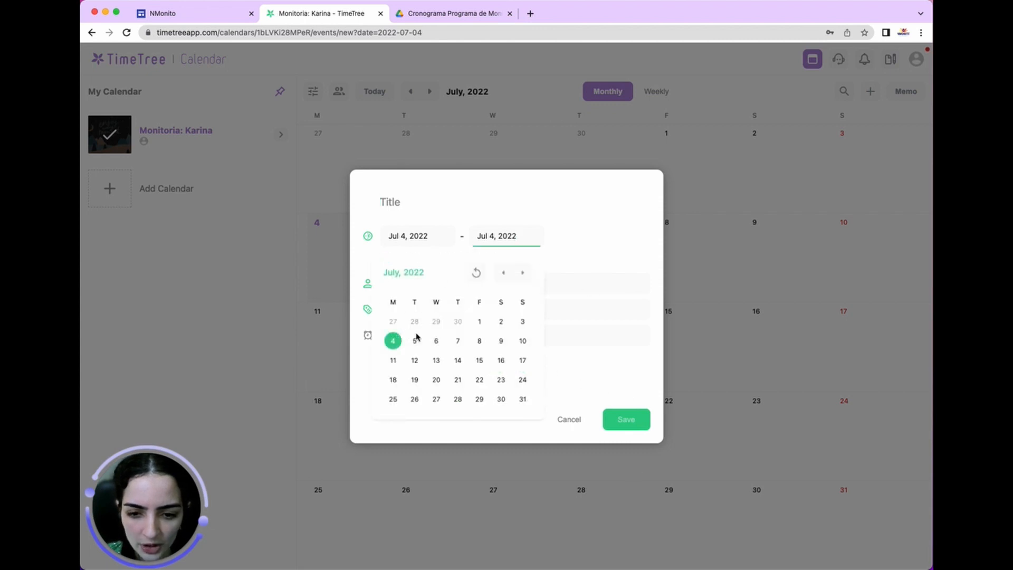
left_click(390, 342)
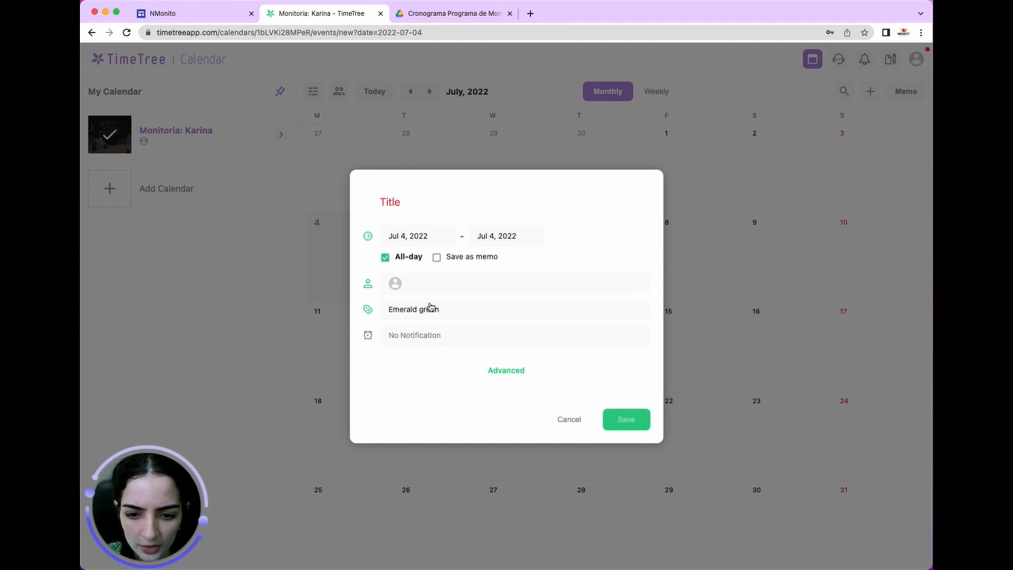
left_click(502, 371)
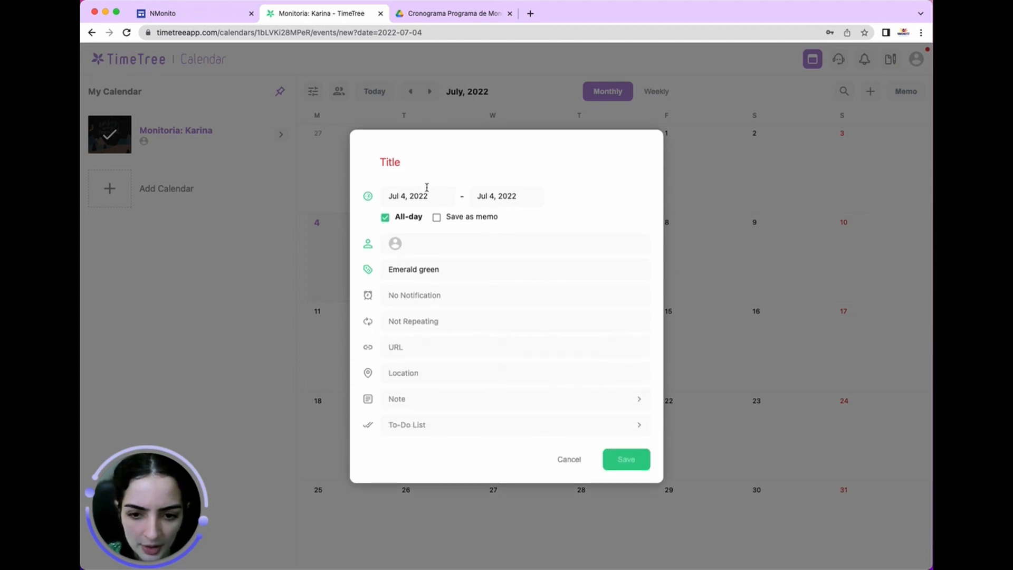
Step: Title the new event "Enviar o portfólio ao NMonito" and save it
left_click(403, 161)
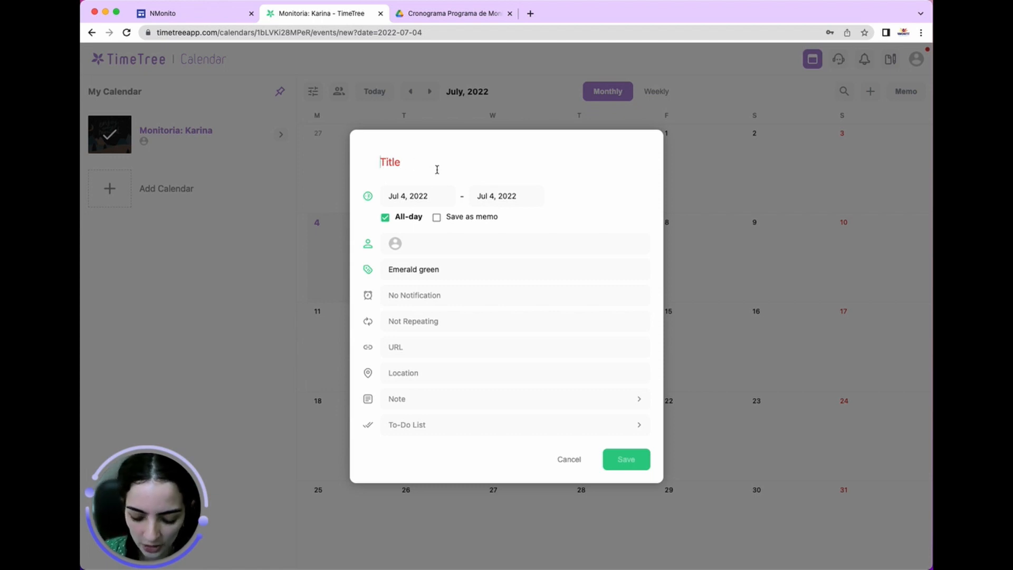
type("Eve")
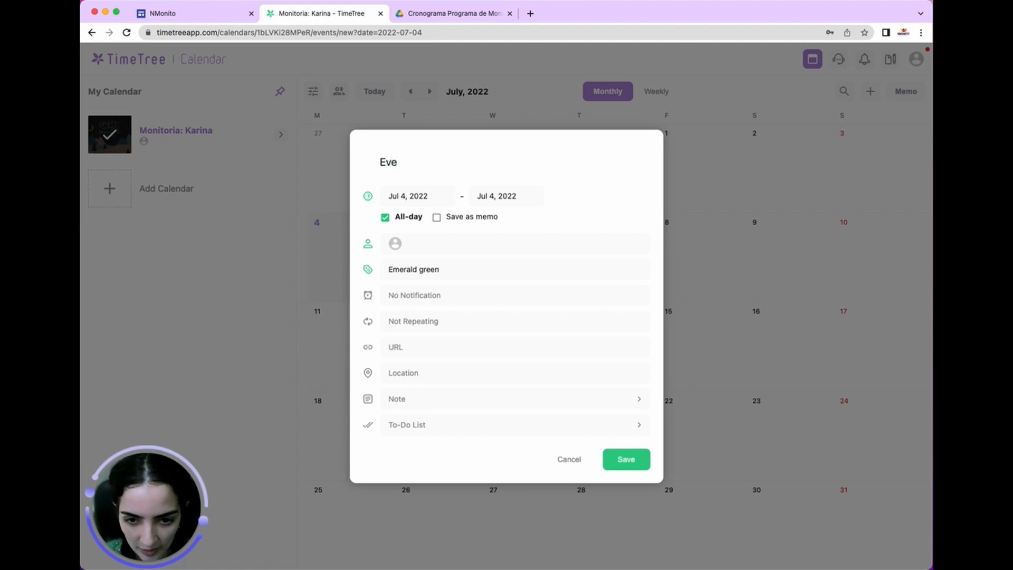
key("BackSpace")
key("BackSpace")
type("nv")
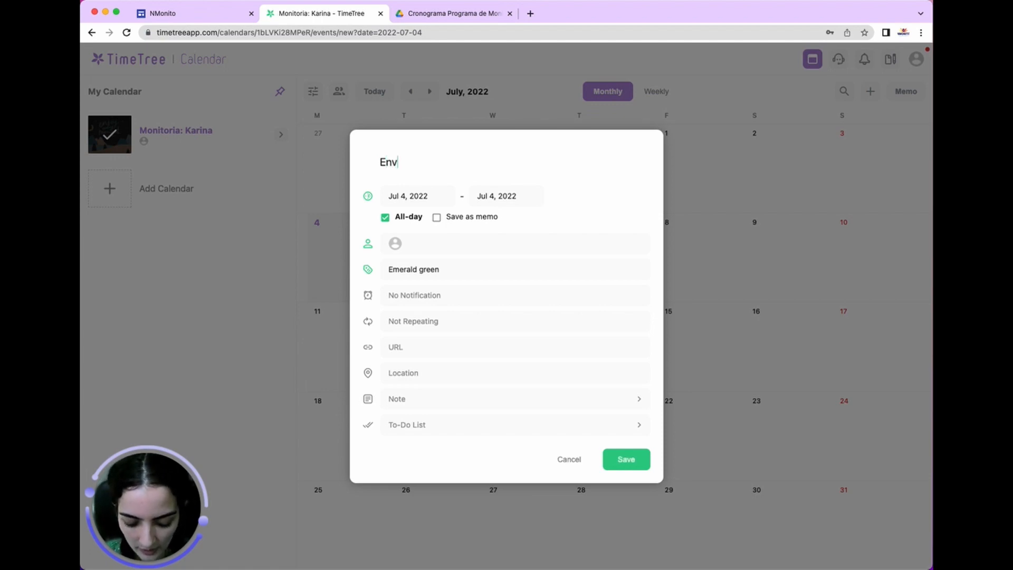
type("iar o por")
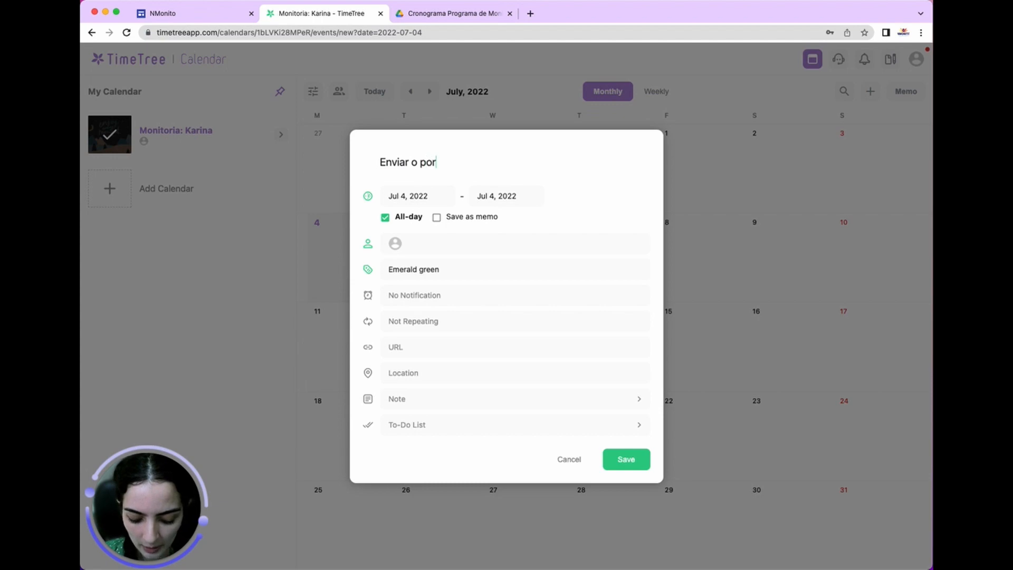
type("tf")
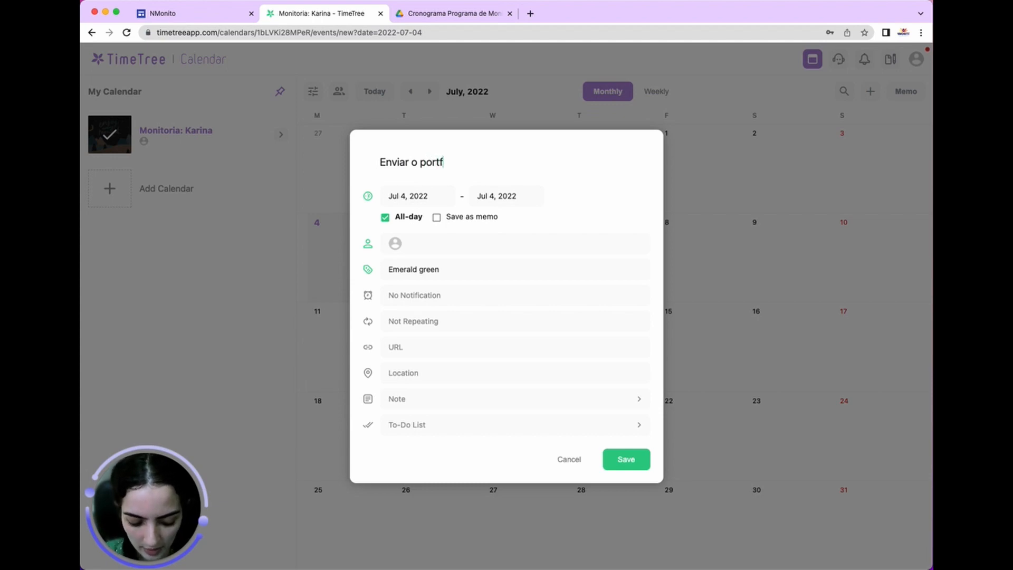
type("ólio ao ")
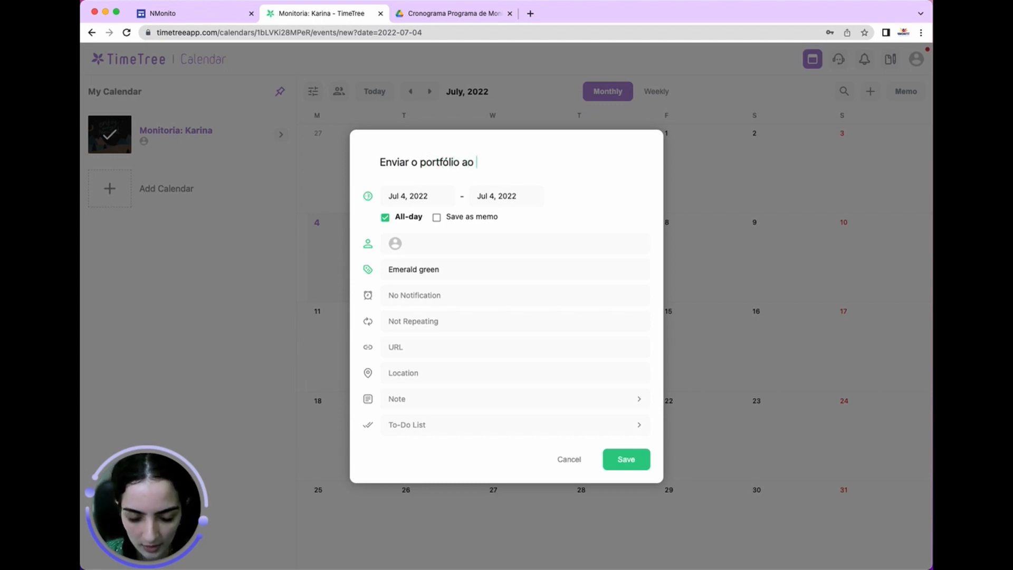
type("NMonito")
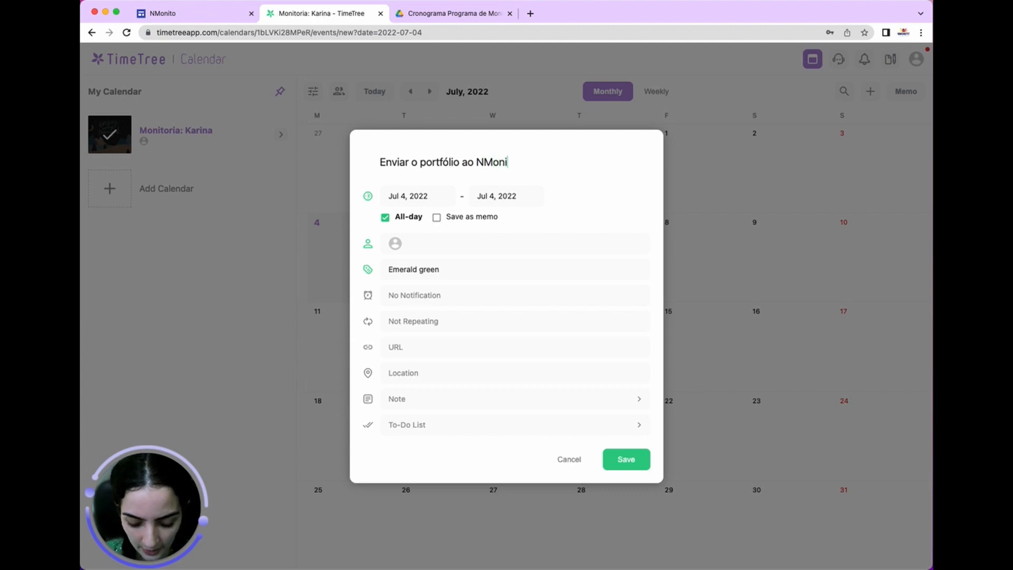
left_click(622, 464)
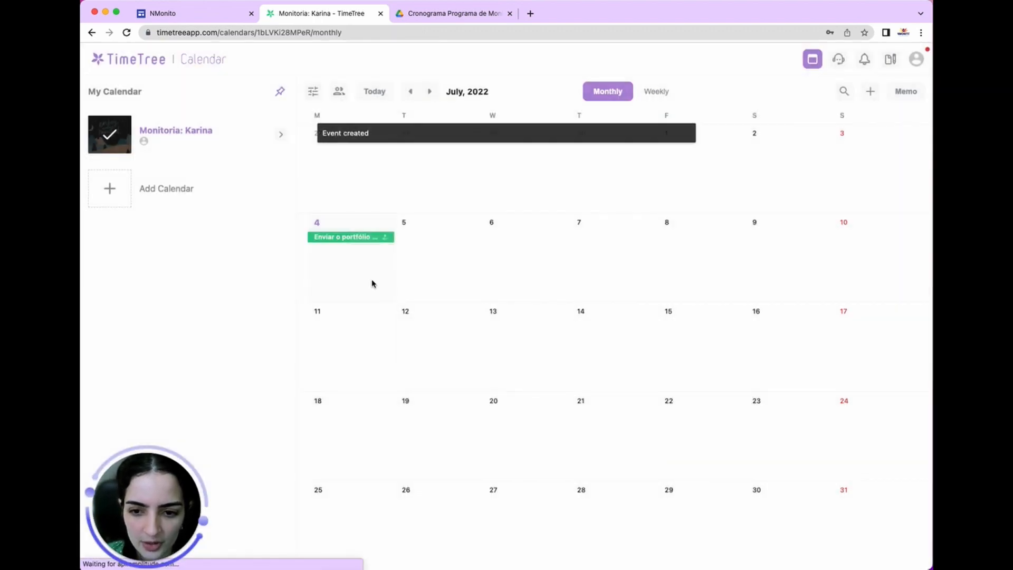
Step: Review the details of the July 4 portfolio event, and return to April 2022 with day 12 selected
left_click(354, 239)
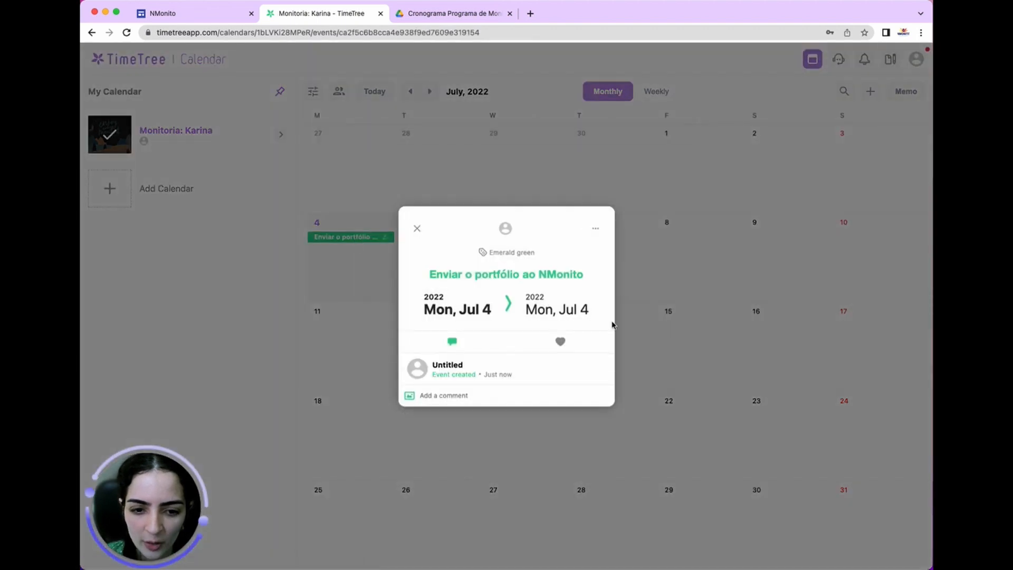
left_click(416, 230)
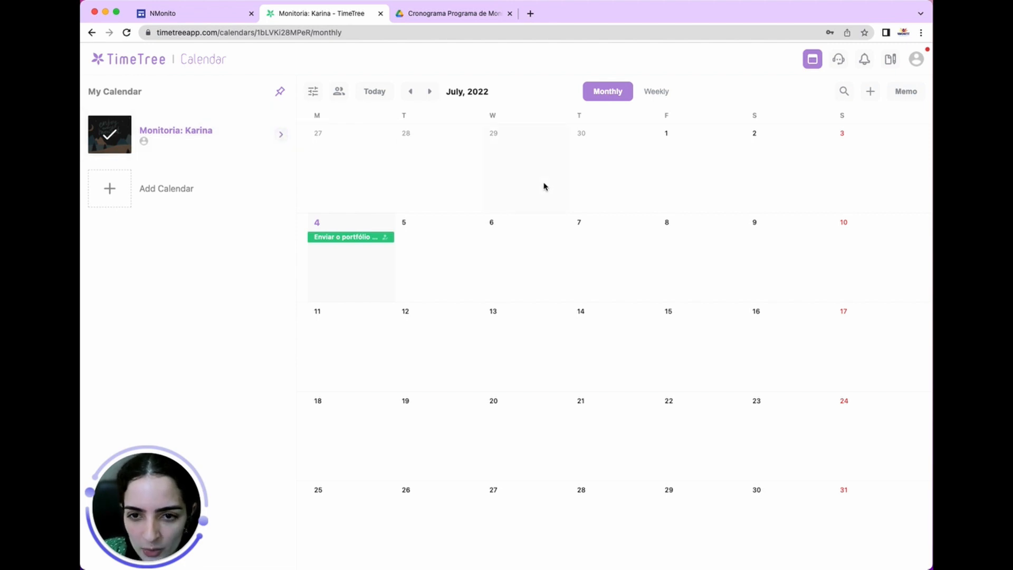
left_click(412, 100)
left_click(413, 100)
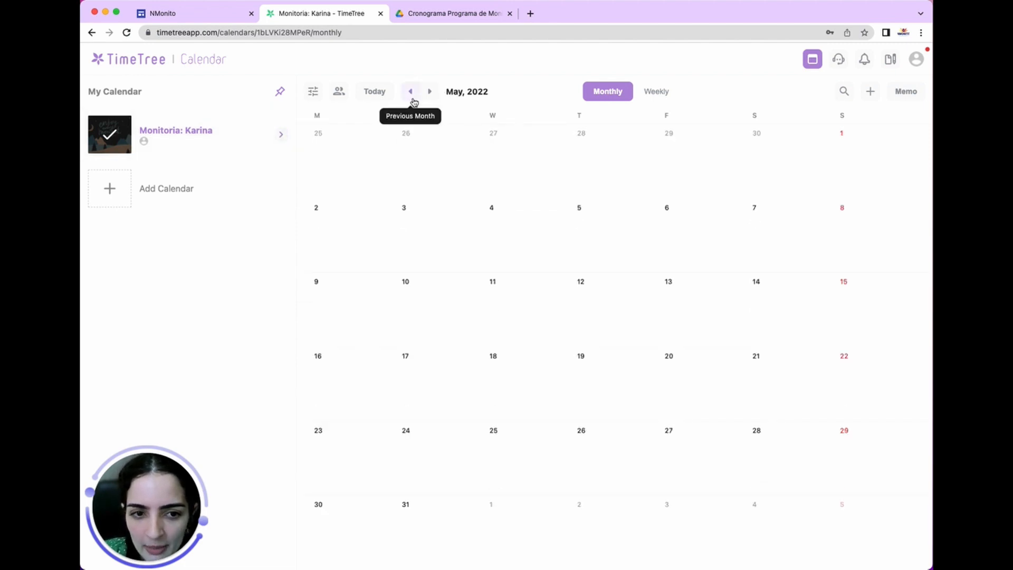
left_click(411, 92)
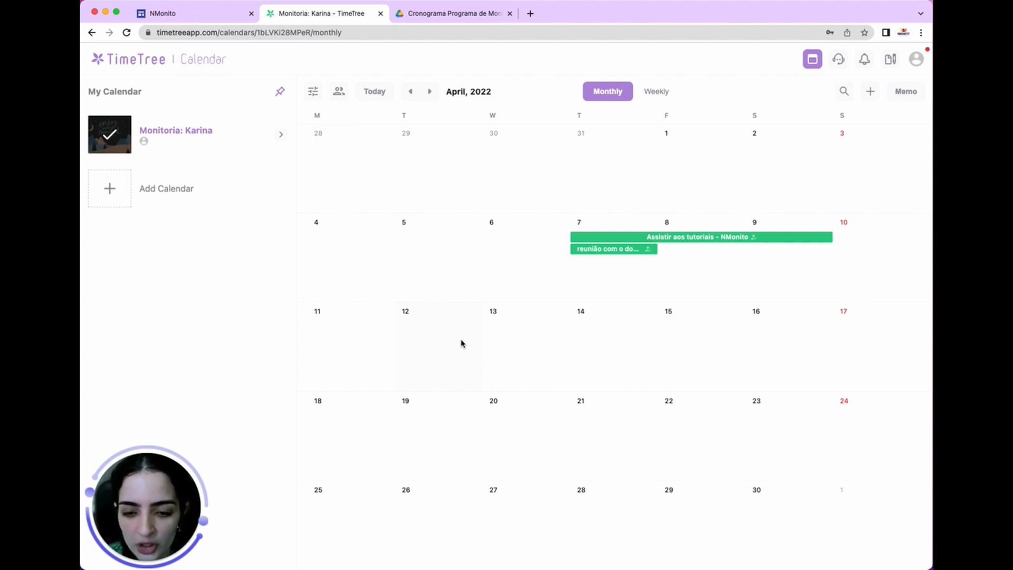
left_click(446, 338)
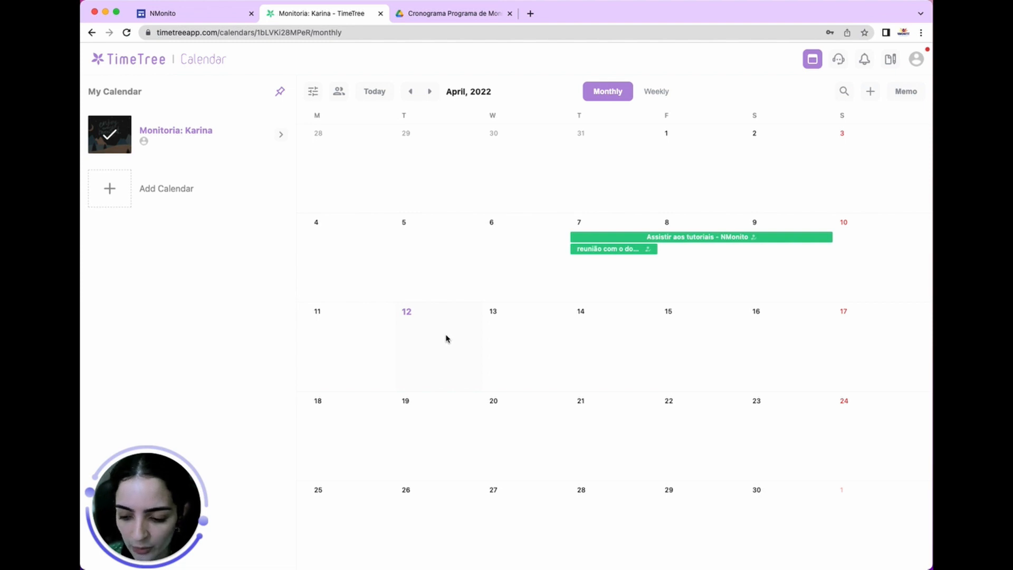
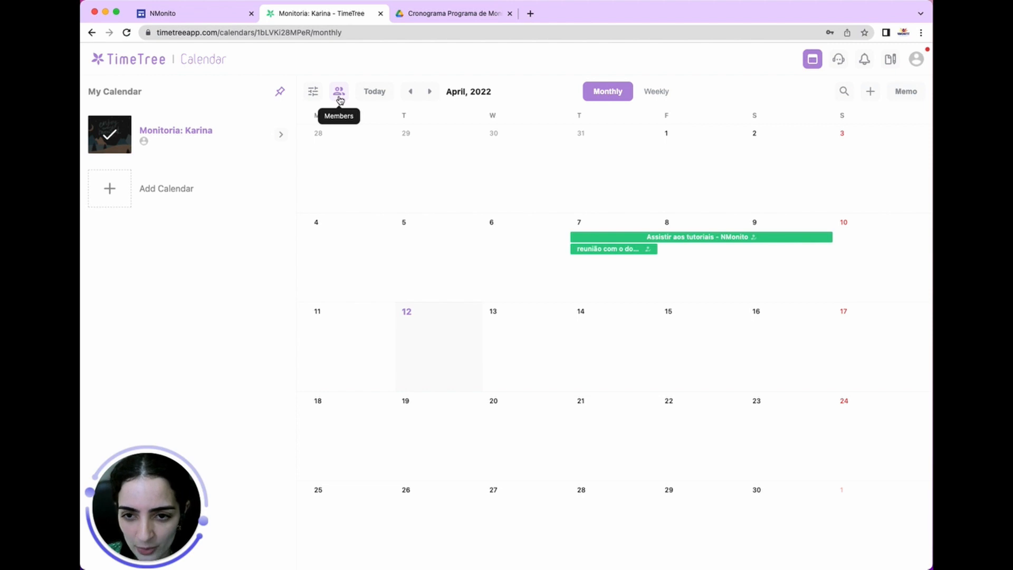
Step: Try a member search in the calendar's member list, clear it, and copy the calendar's invitation link to the clipboard
left_click(340, 99)
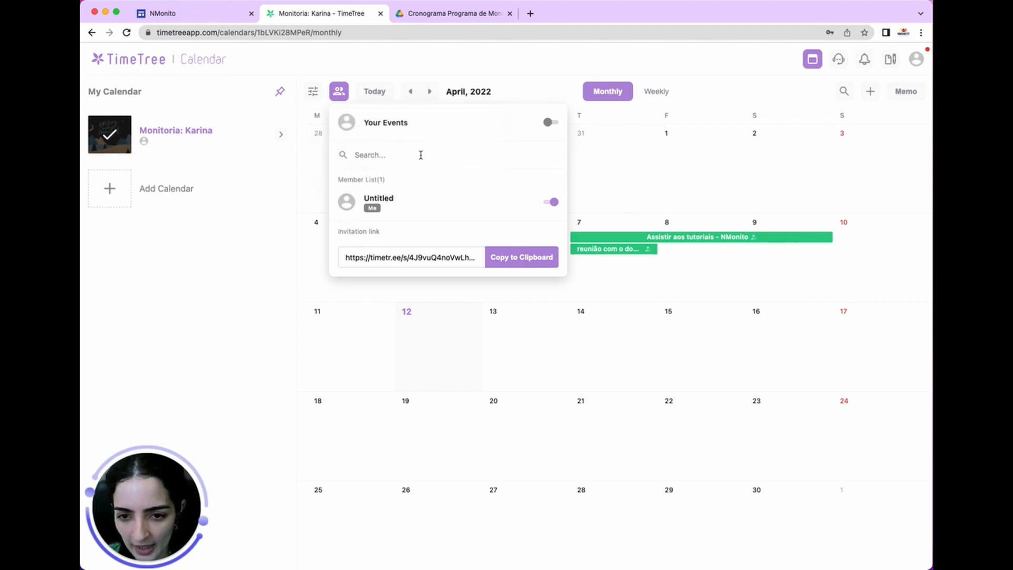
type("ferfewfwe")
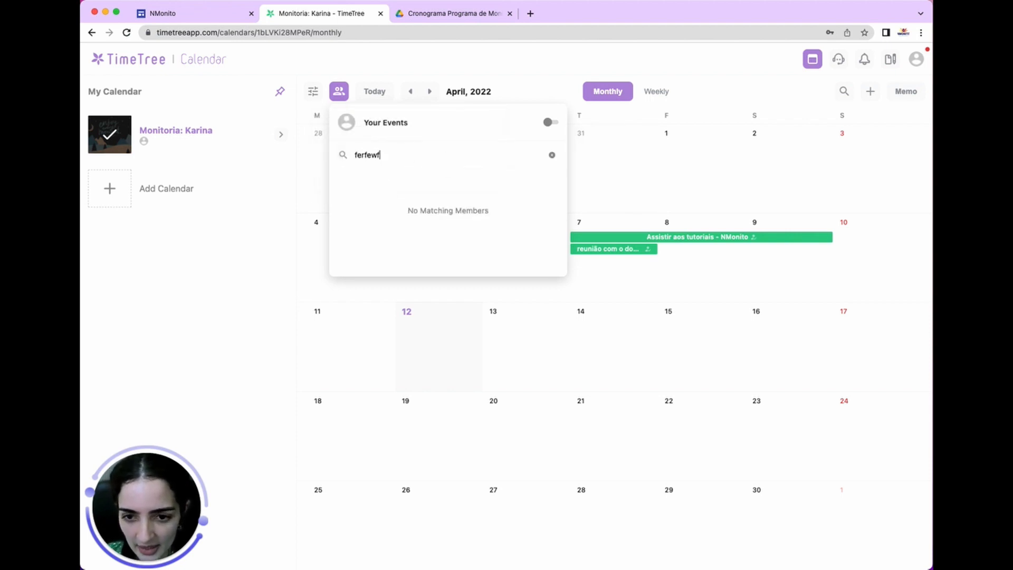
left_click(552, 158)
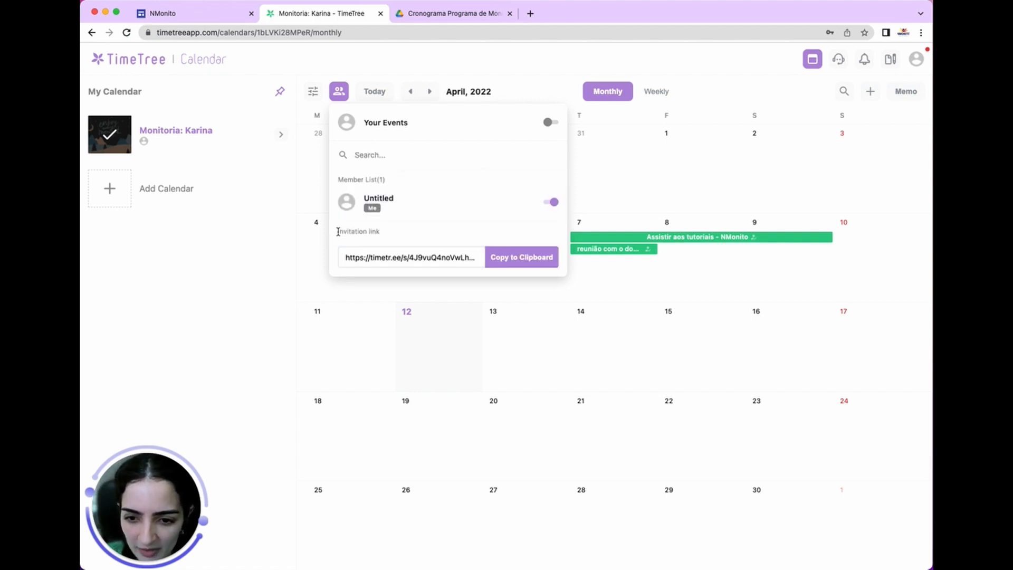
left_click_drag(338, 230, 394, 253)
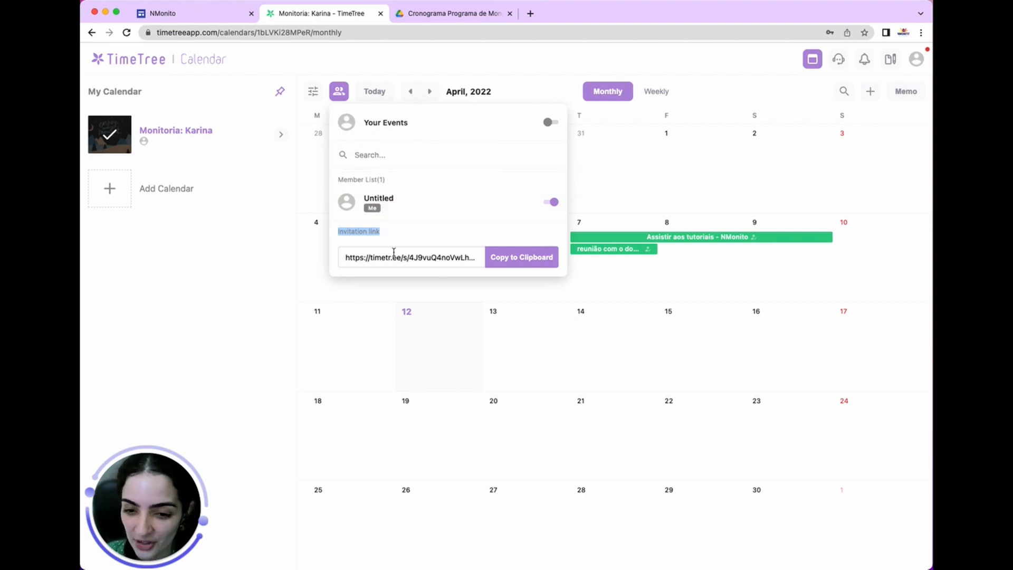
left_click(531, 262)
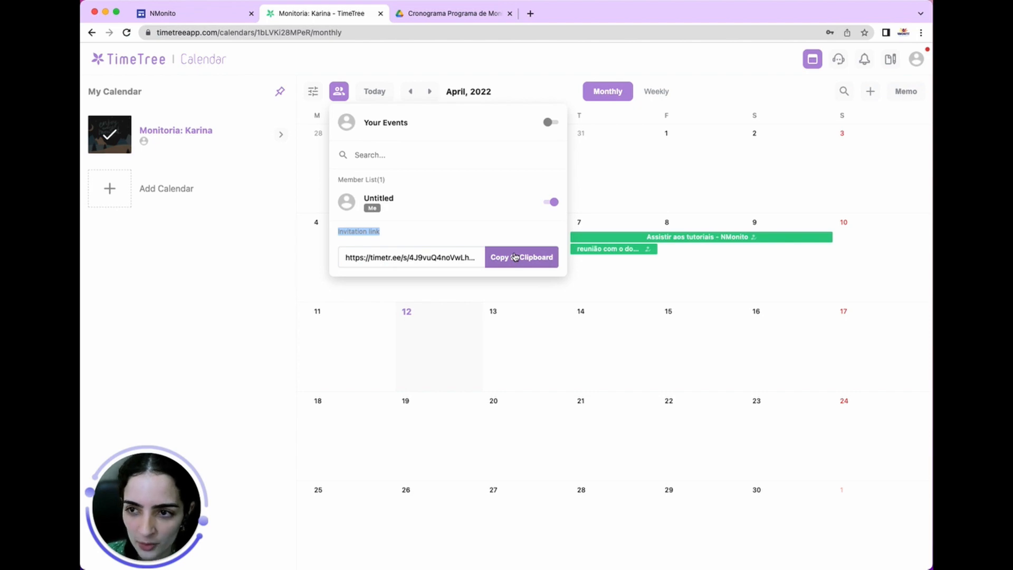
Step: Locate and highlight the programme's contact e-mail in the NMonito site's home page header, and return to the TimeTree calendar
left_click(218, 14)
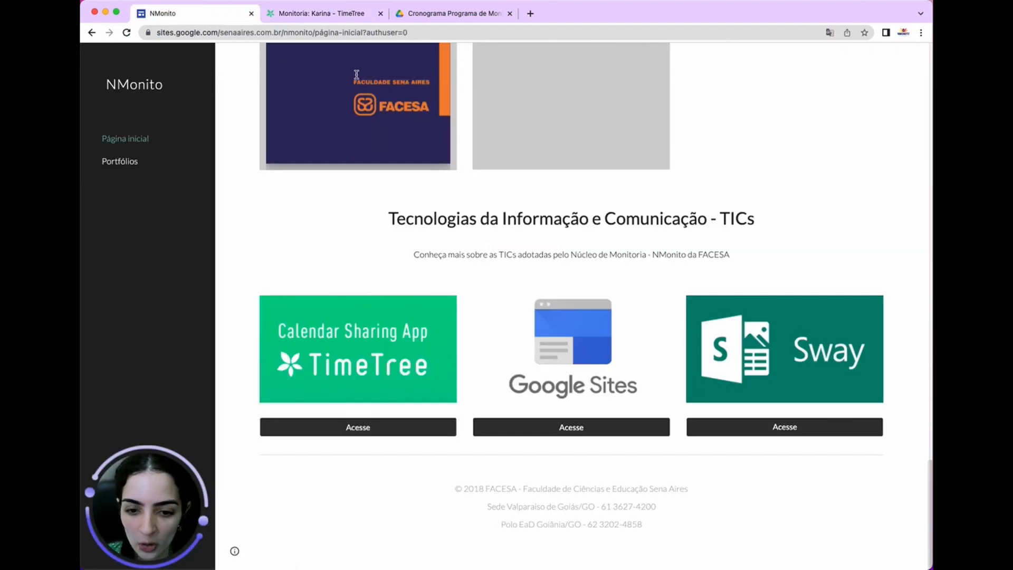
scroll(697, 380, "up", 15)
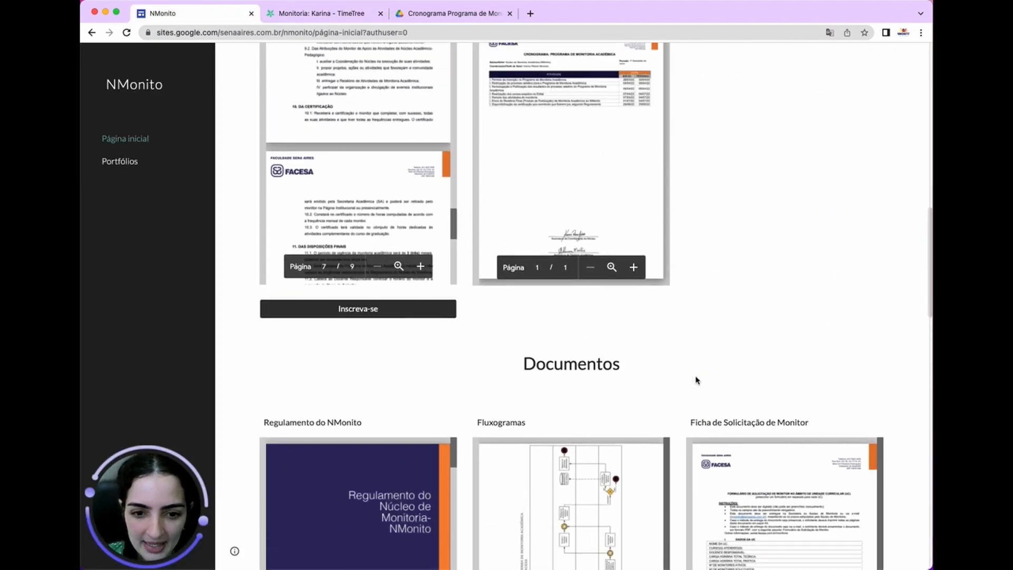
scroll(697, 380, "down", 3)
scroll(415, 253, "up", 3)
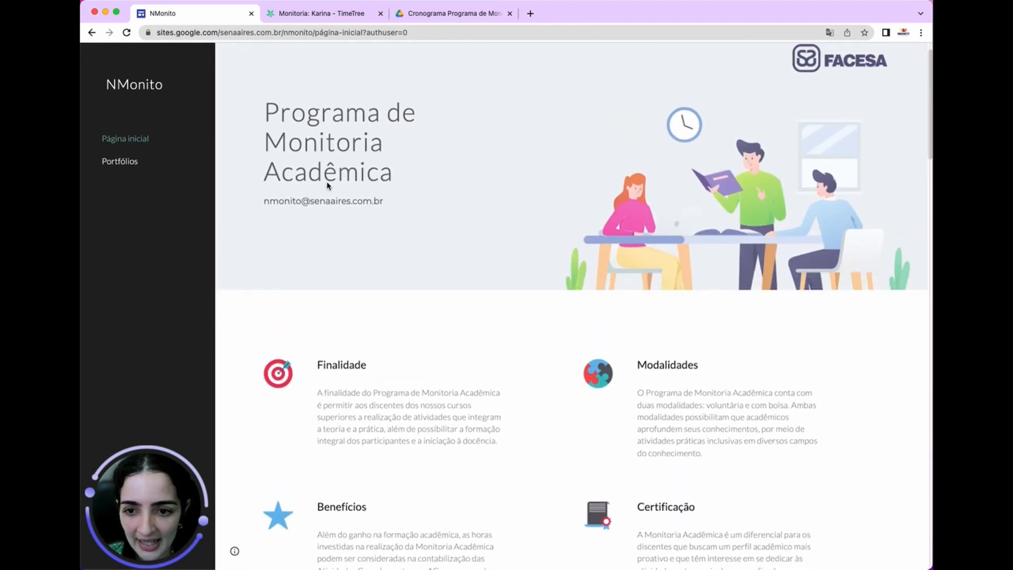
left_click_drag(384, 235, 251, 247)
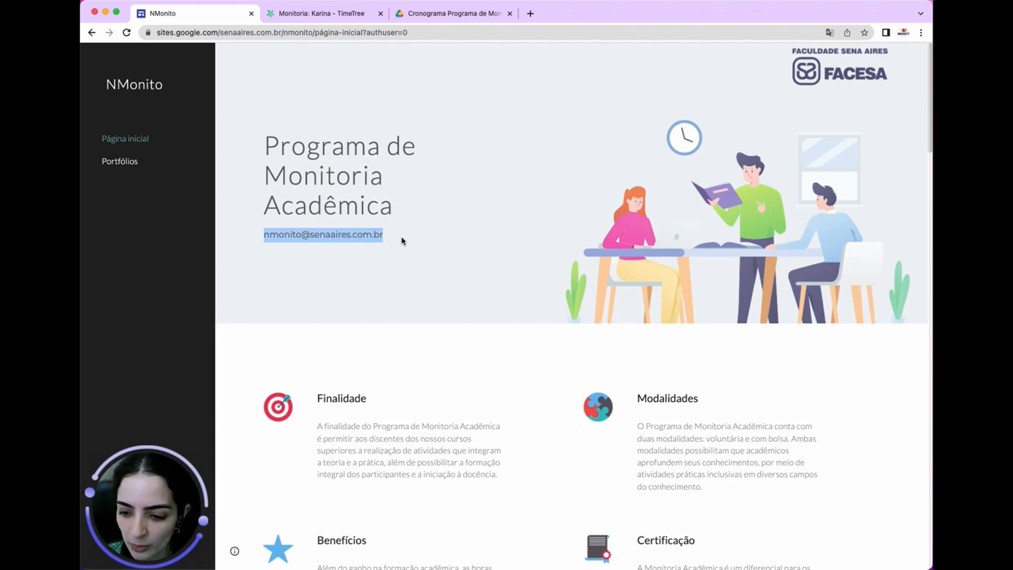
left_click(297, 19)
left_click(158, 15)
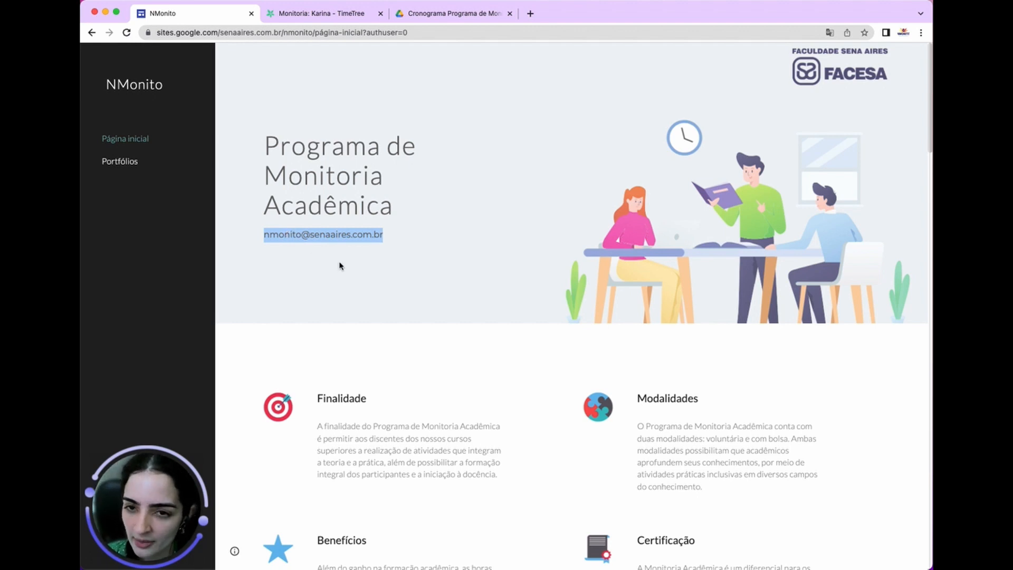
left_click(319, 16)
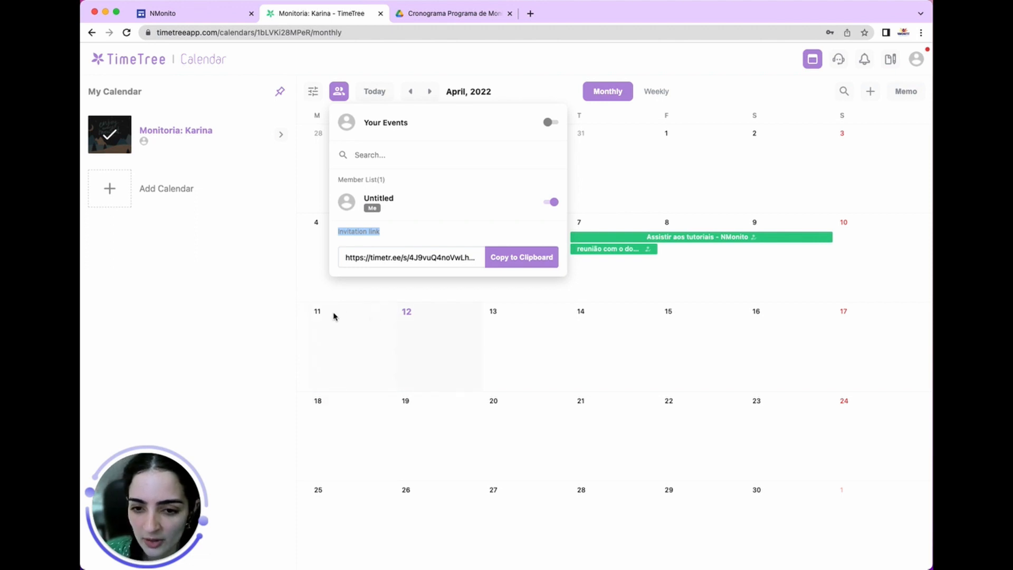
Step: Review the calendar's general settings without changing them, and check the member list again before closing it
left_click(256, 287)
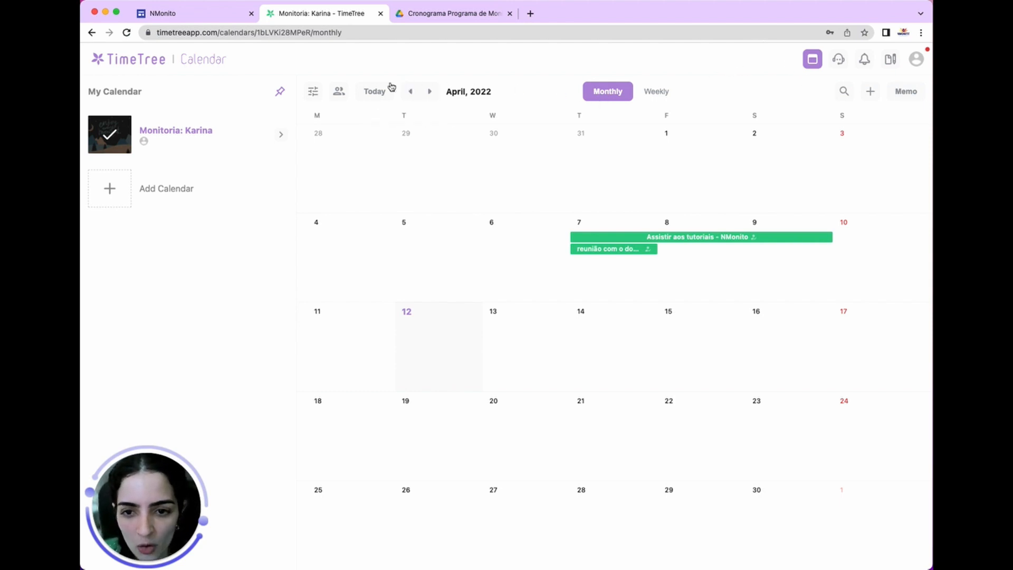
left_click(314, 92)
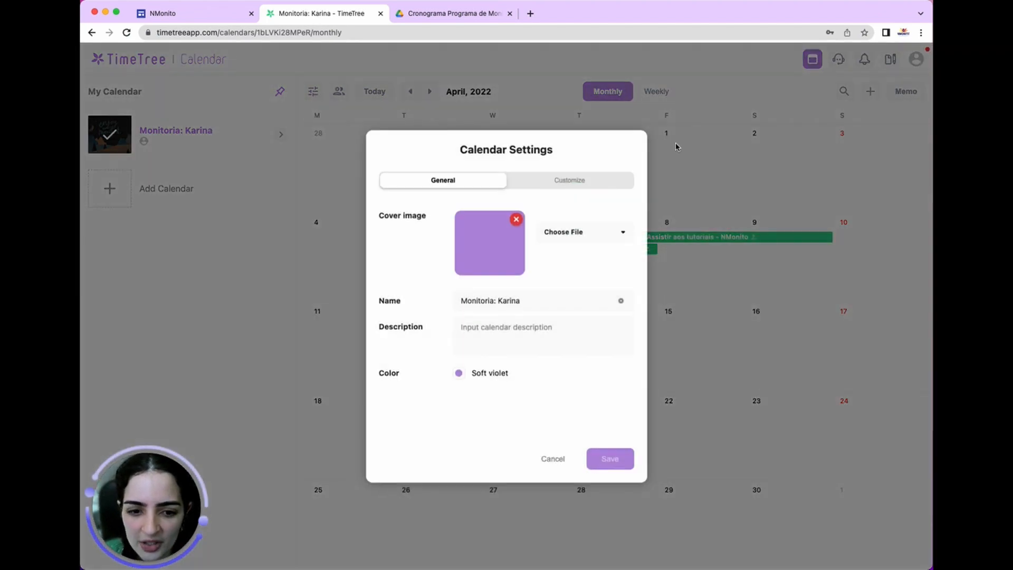
left_click(558, 461)
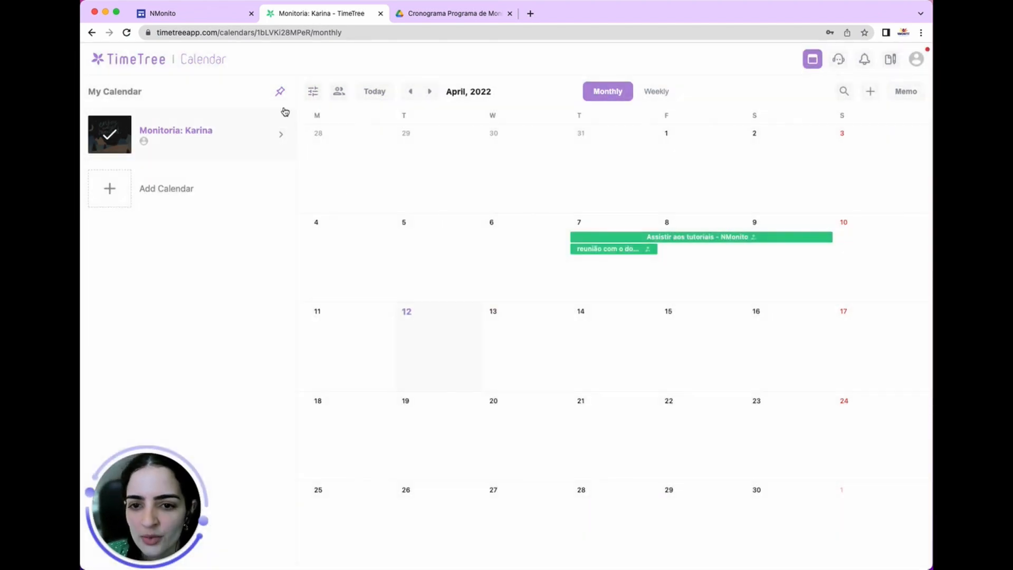
left_click(339, 91)
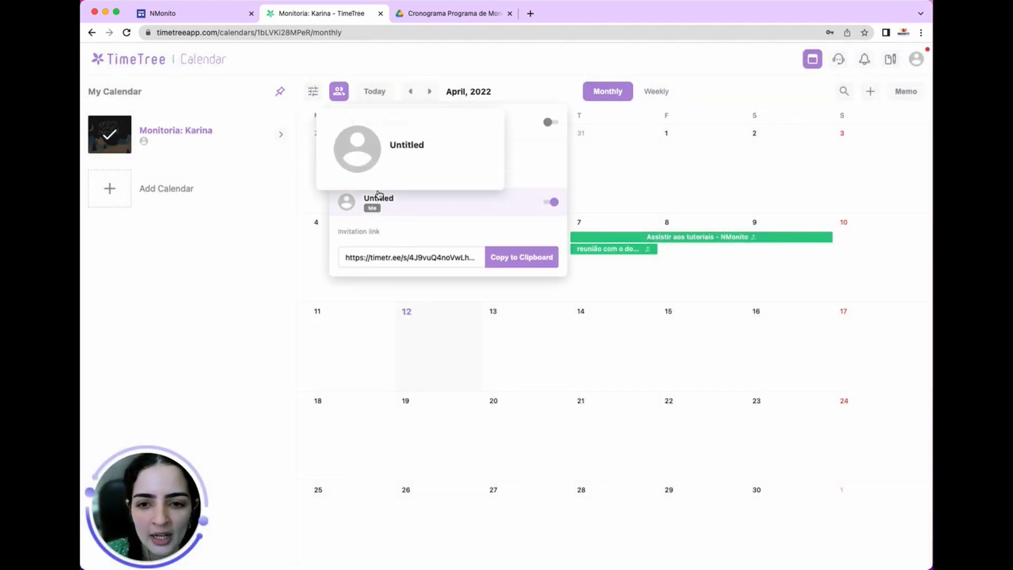
left_click(176, 330)
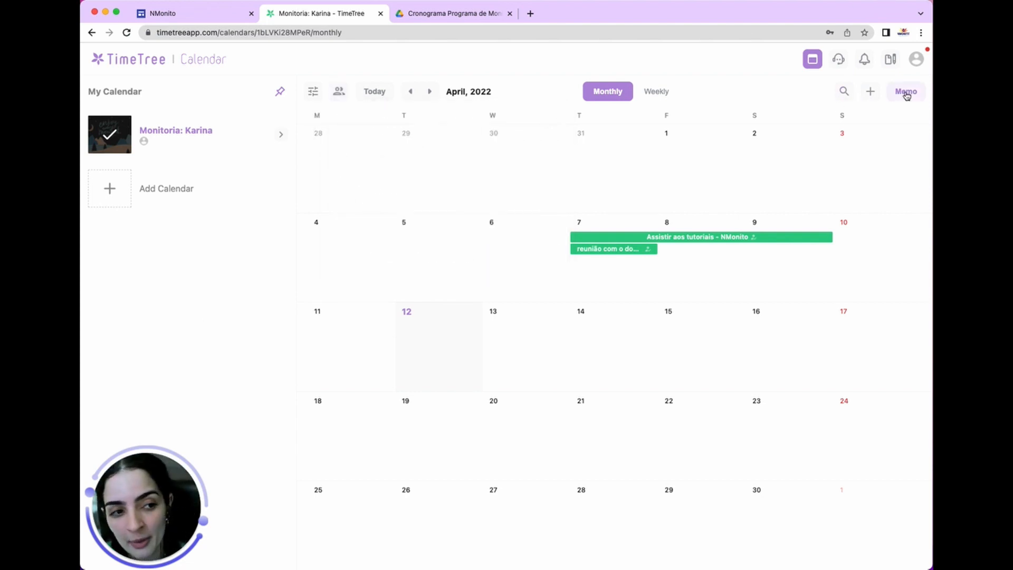
Step: Show the calendar's memos and review the options available for the user account
left_click(904, 93)
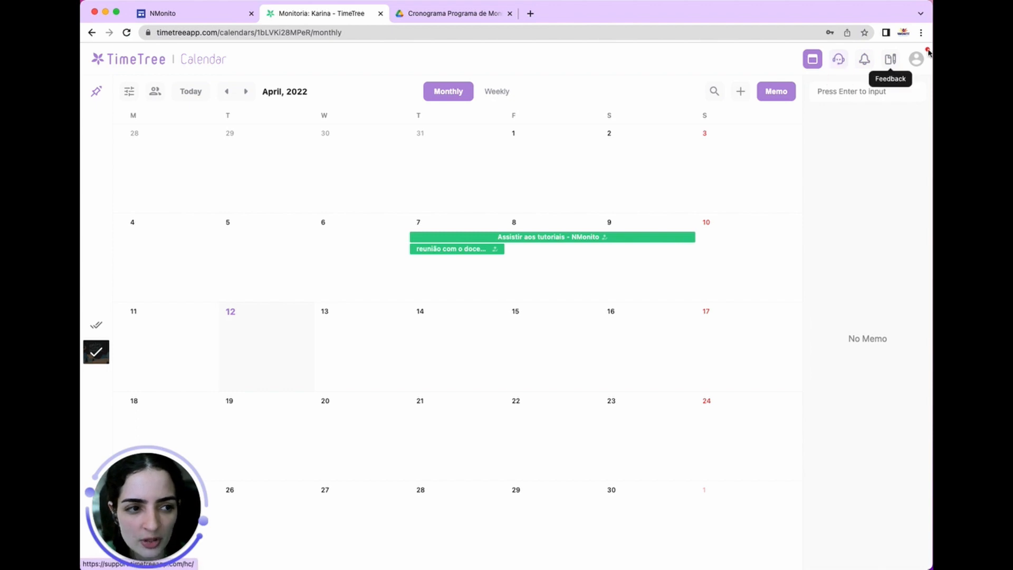
left_click(917, 60)
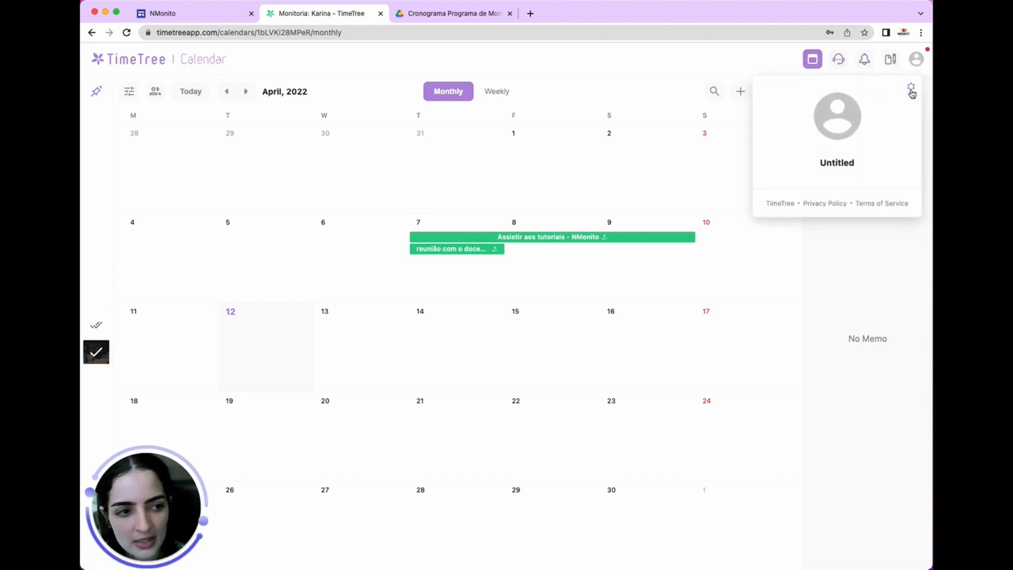
left_click(911, 87)
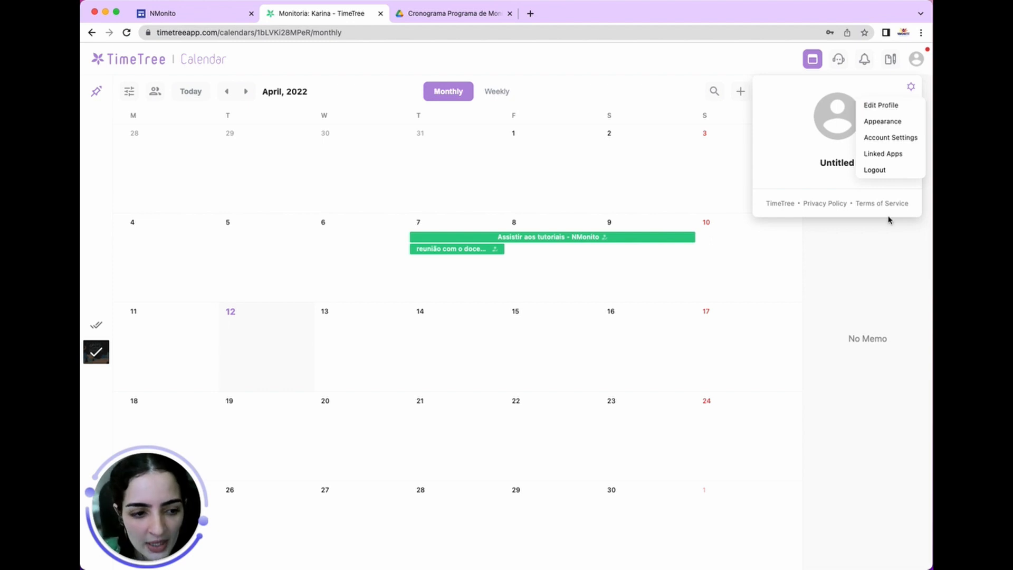
left_click(866, 255)
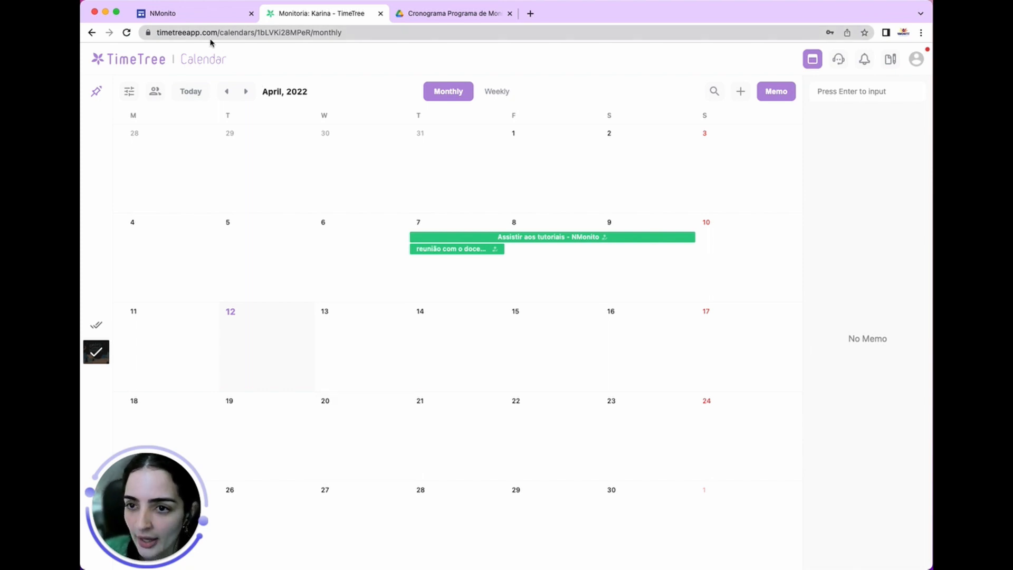
Step: Switch to the NMonito site and examine its Edital e Cronograma section and the Regulamento, Fluxogramas and Ficha de Solicitação documents
left_click(197, 13)
scroll(614, 333, "down", 3)
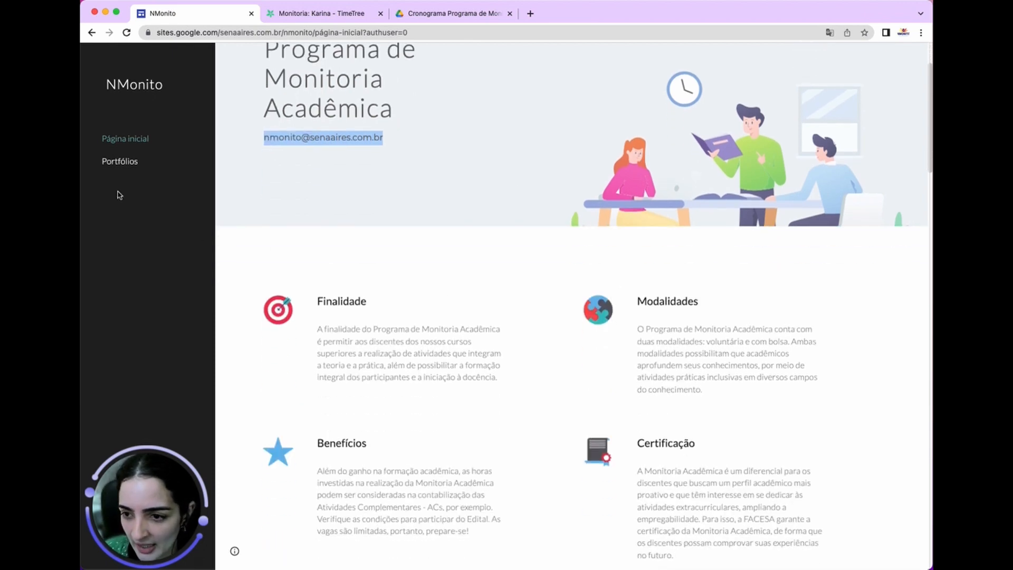
scroll(424, 168, "up", 3)
scroll(424, 168, "down", 2)
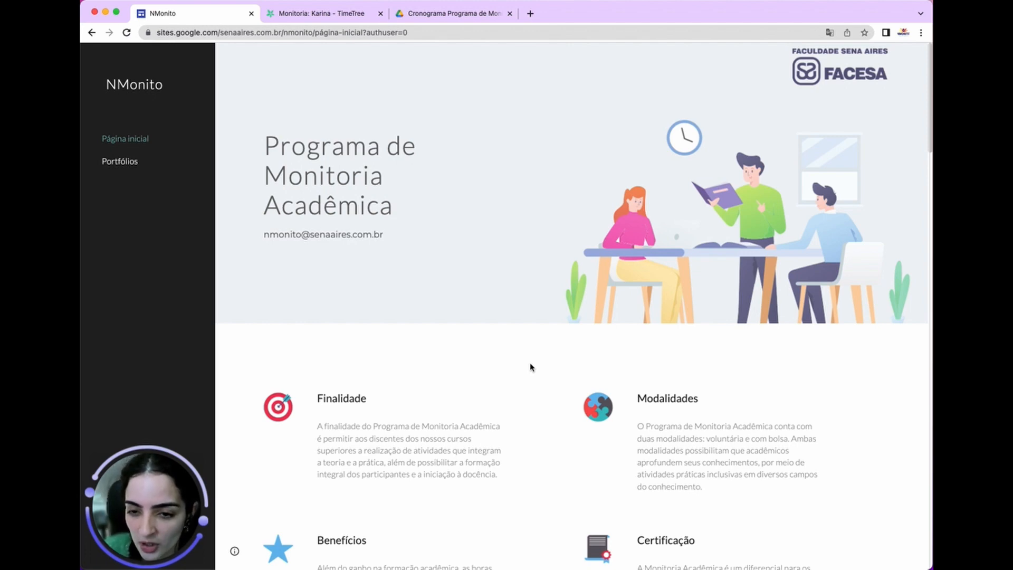
scroll(531, 367, "down", 10)
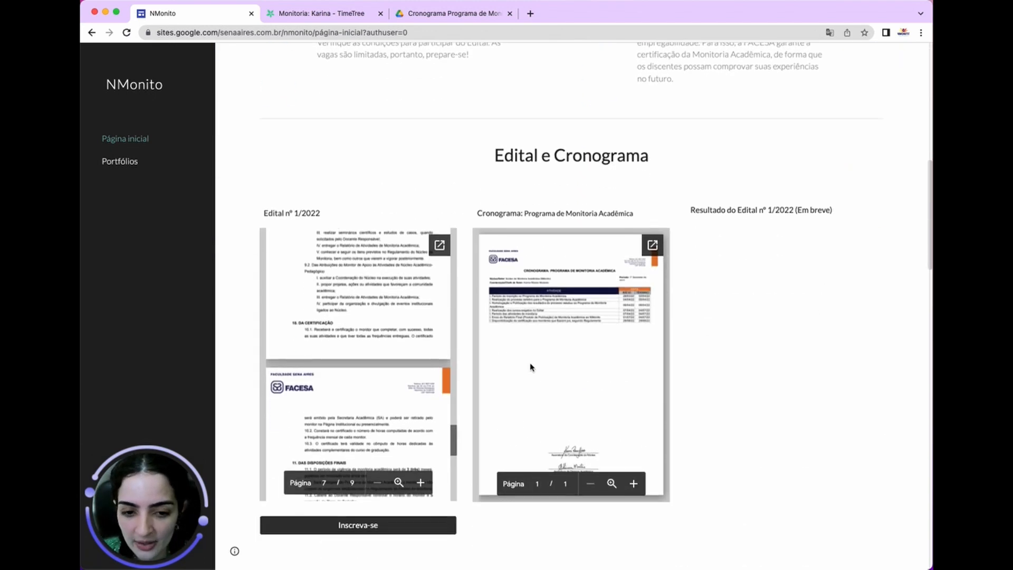
scroll(674, 370, "down", 8)
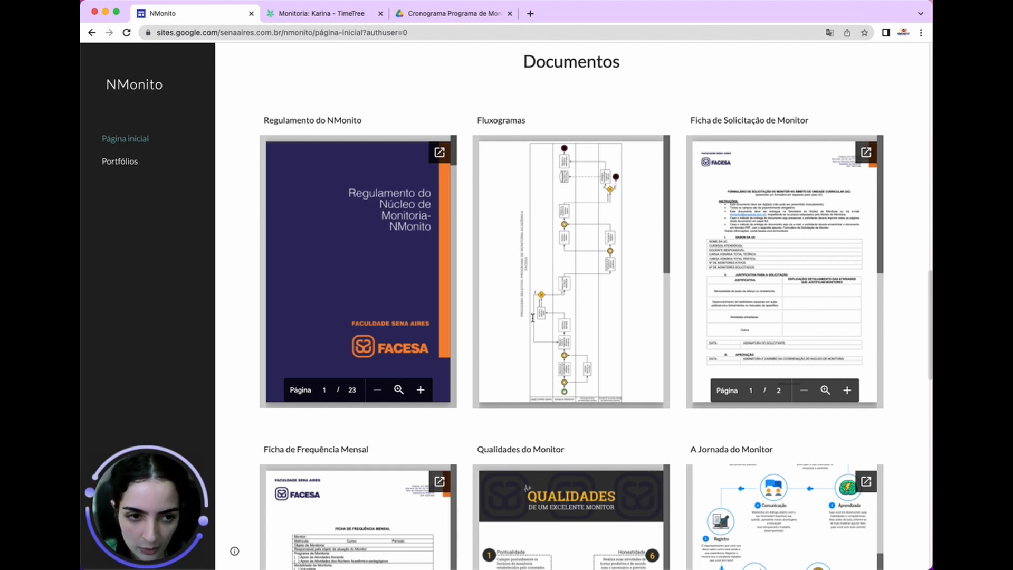
scroll(781, 238, "down", 1)
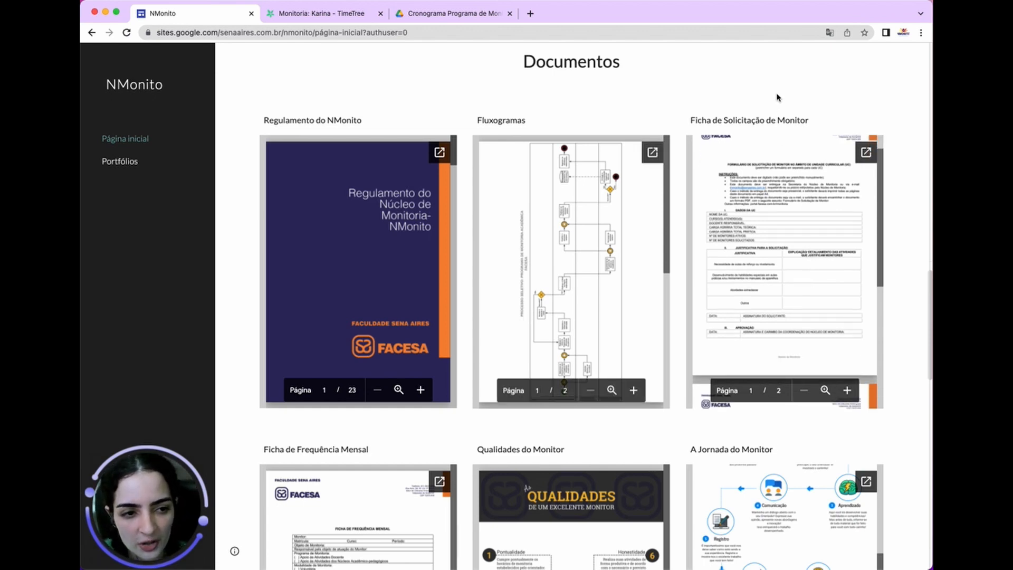
scroll(809, 308, "down", 5)
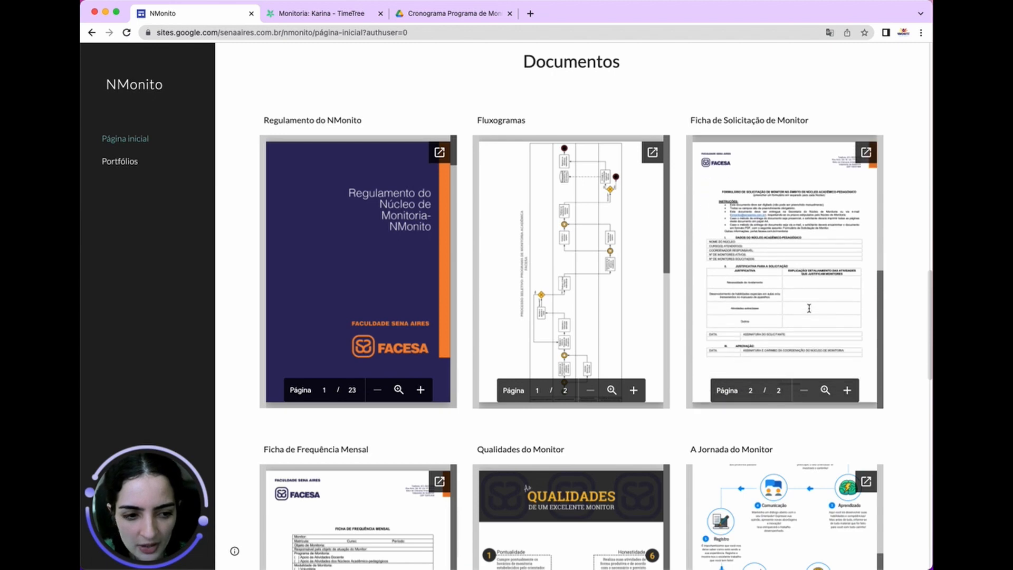
Step: Examine the Ficha de Frequência, Qualidades, Jornada do Monitor, Guia Rápido and Rubrica documents and the TICs section, returning to the Edital
scroll(902, 432, "down", 5)
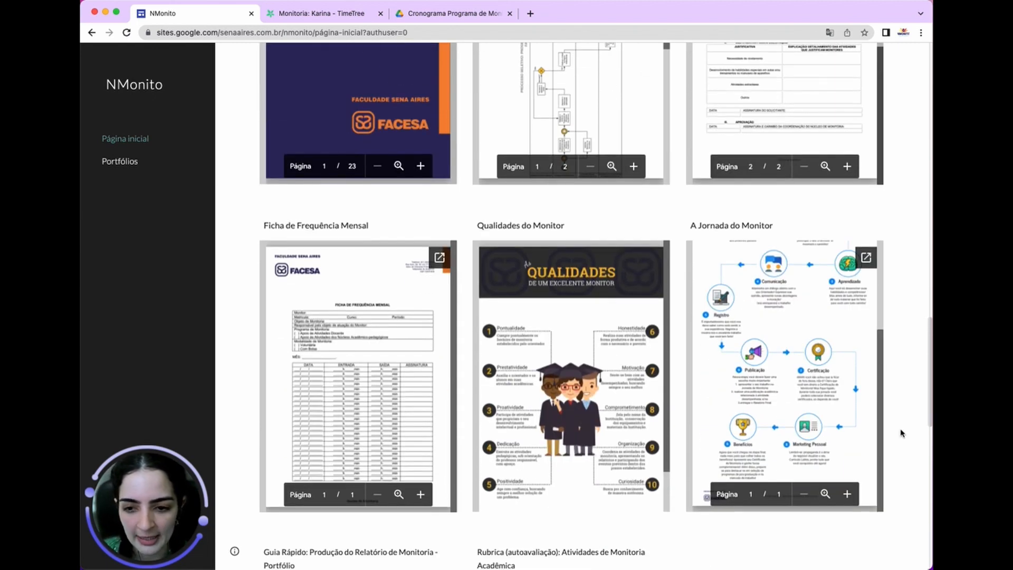
scroll(901, 431, "down", 2)
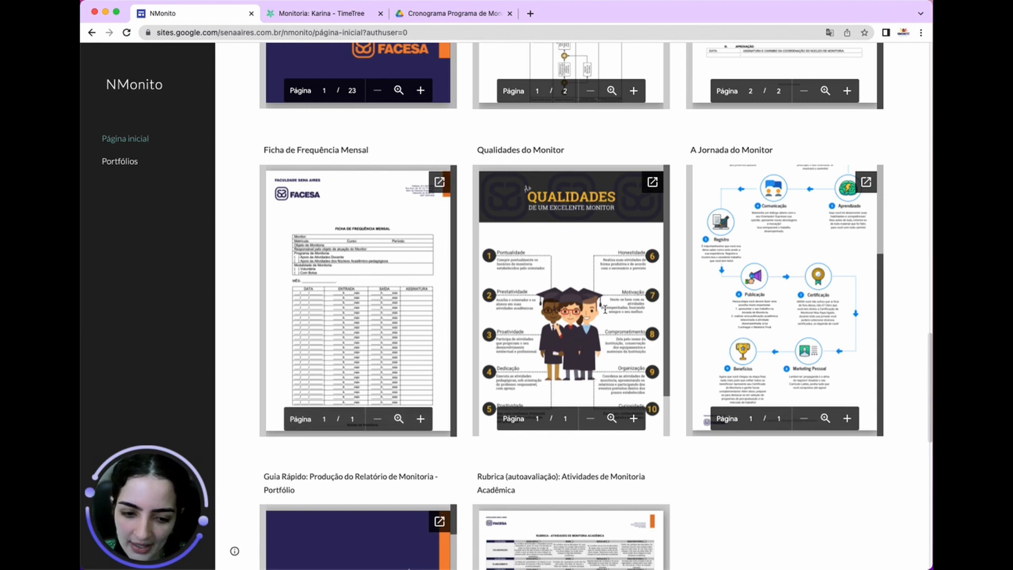
scroll(581, 336, "down", 1)
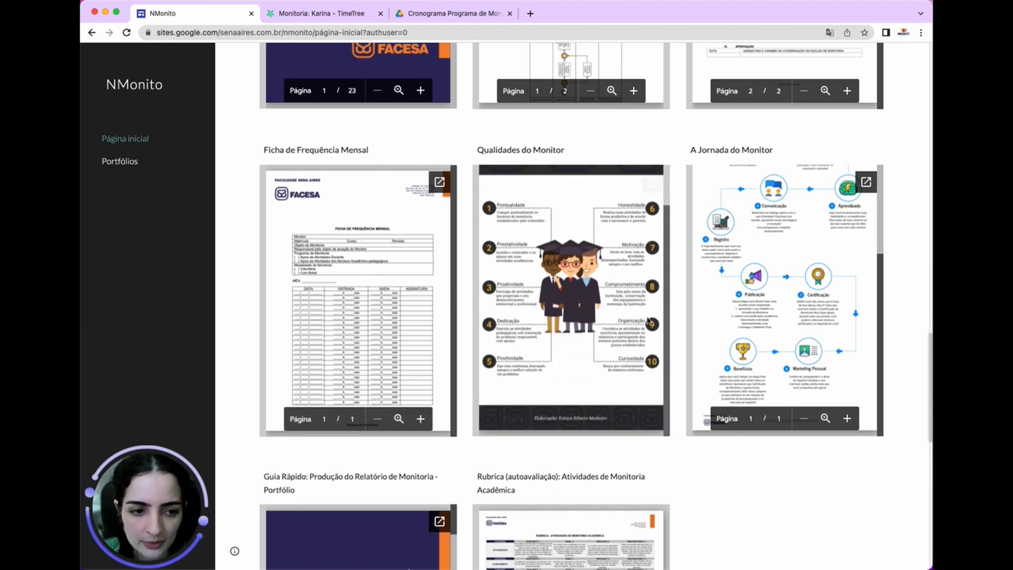
scroll(777, 325, "up", 3)
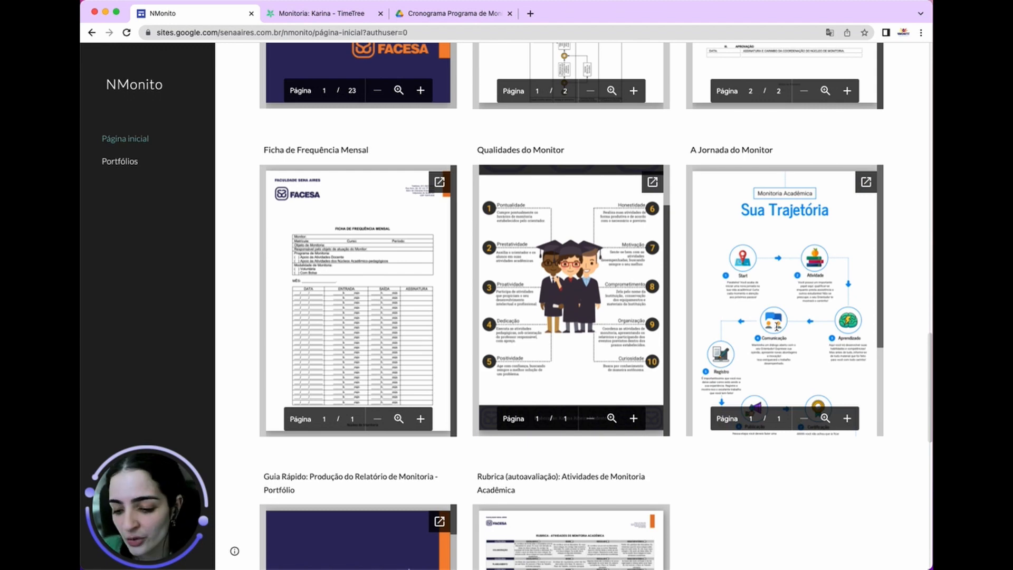
scroll(777, 325, "down", 3)
scroll(825, 508, "down", 2)
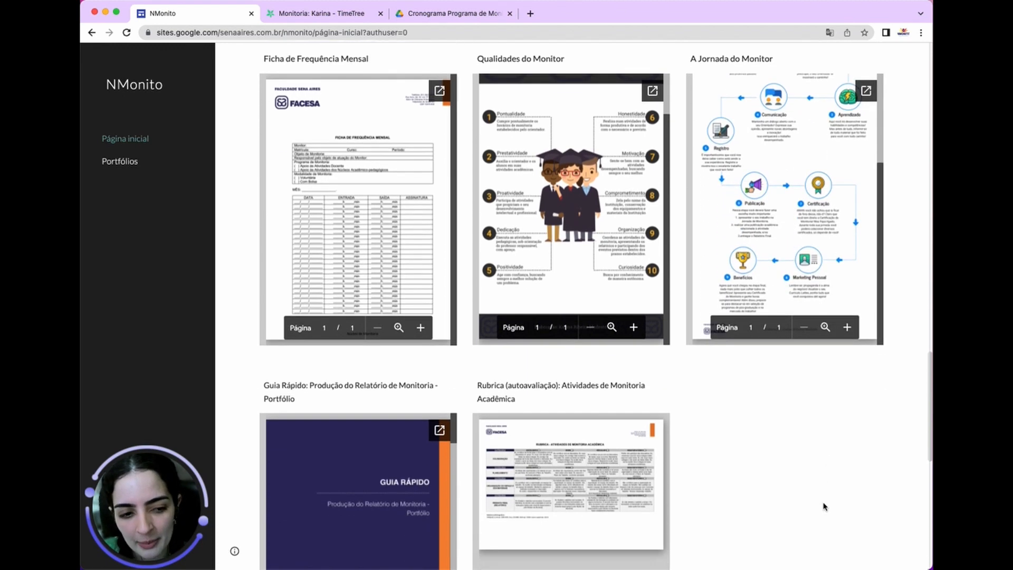
scroll(753, 418, "down", 5)
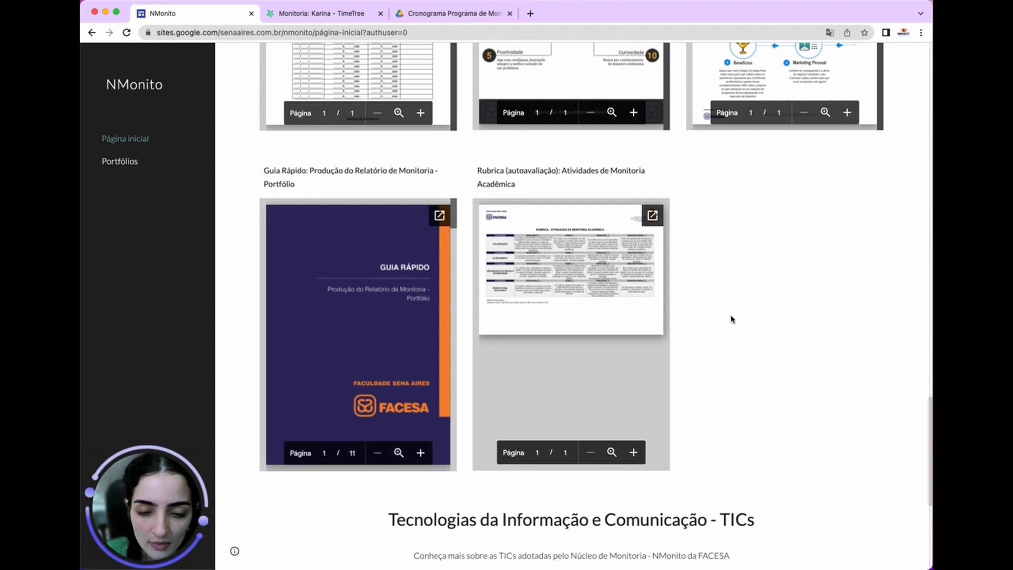
scroll(732, 318, "down", 1)
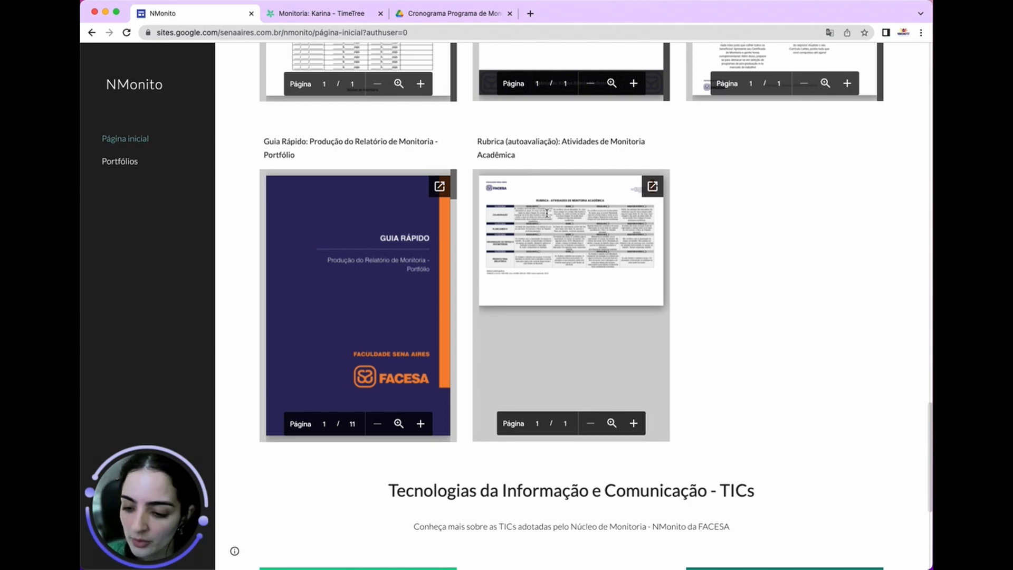
scroll(712, 419, "down", 5)
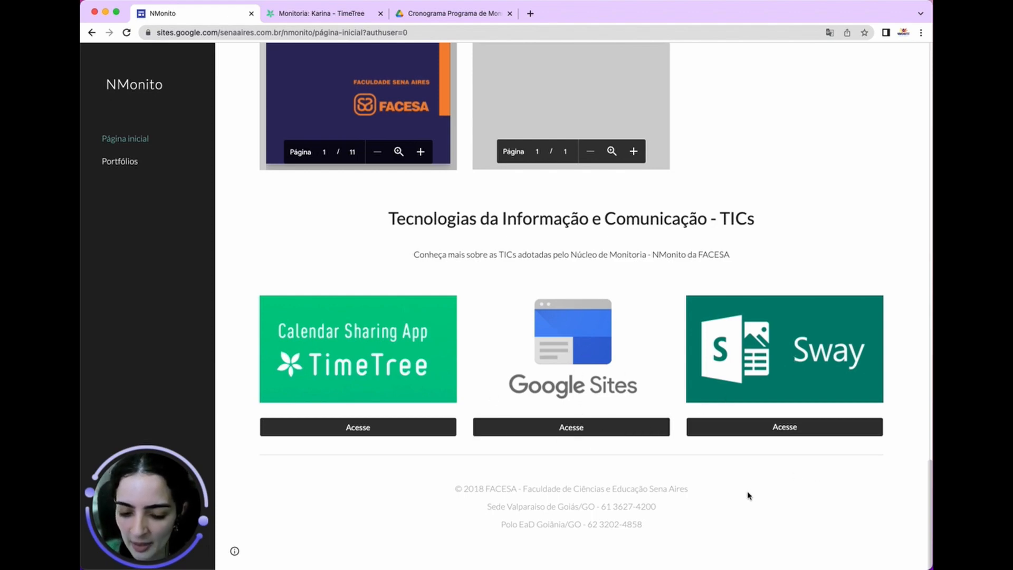
scroll(787, 216, "up", 20)
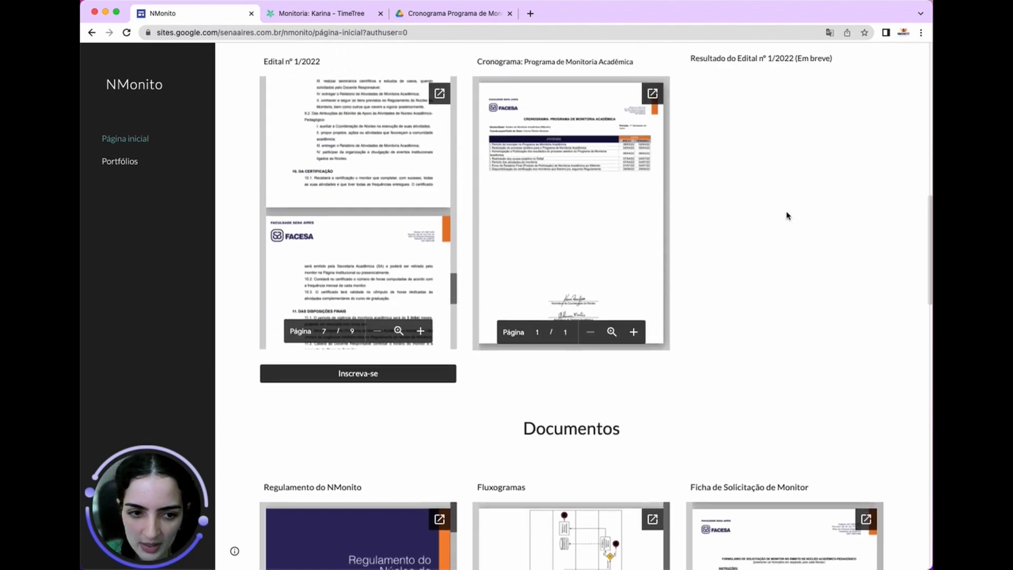